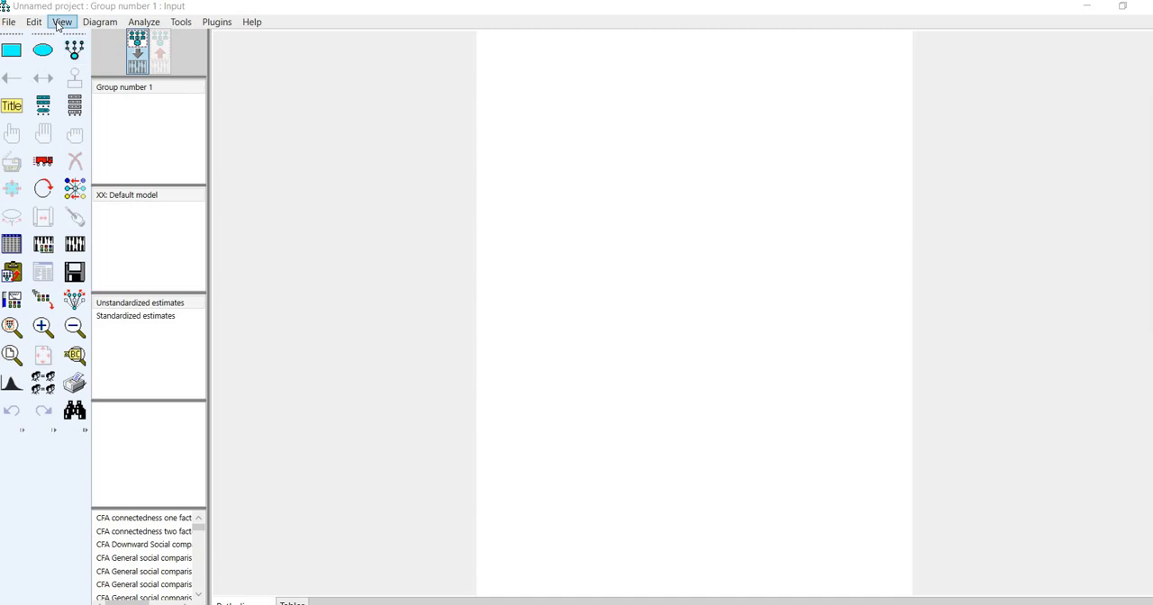
- Set the page layout's paper size to Landscape - Legal in the interface properties
click(59, 23)
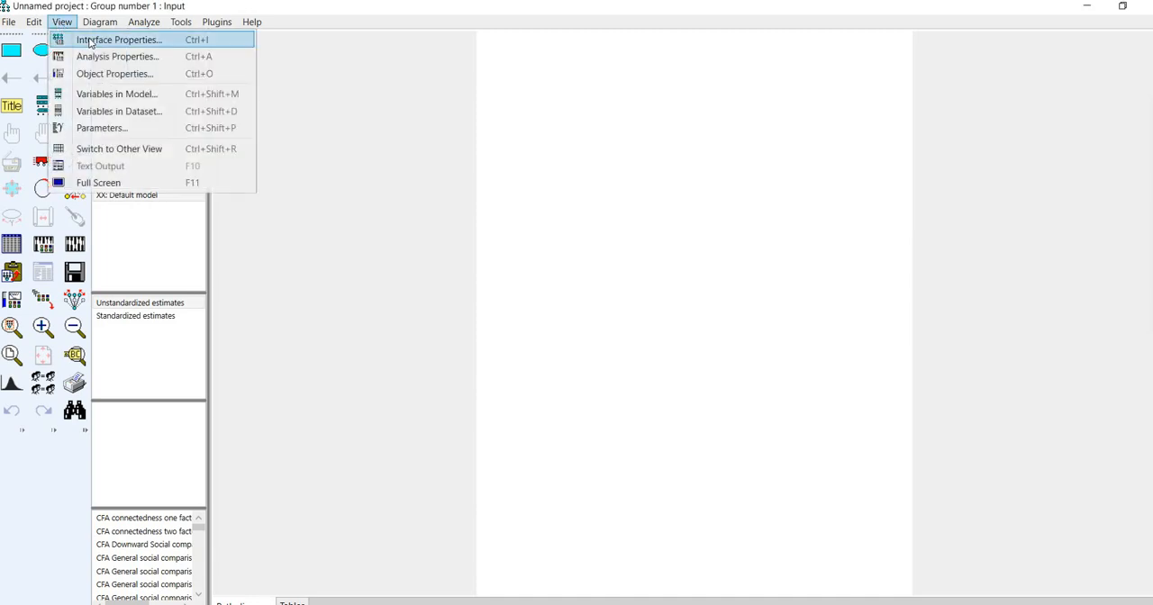
click(89, 41)
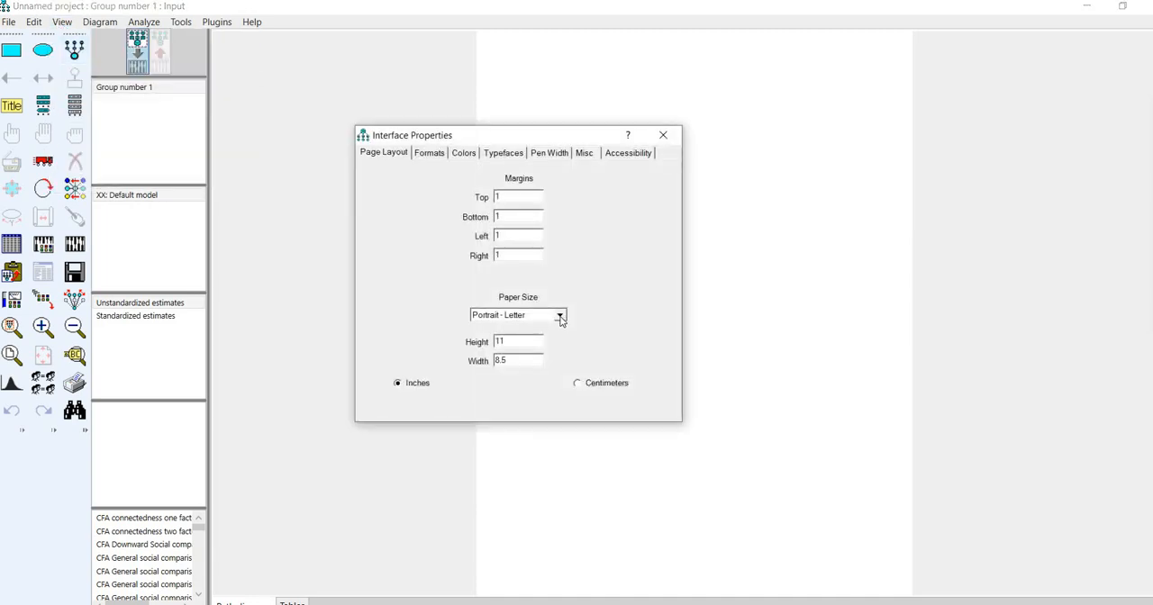
click(560, 316)
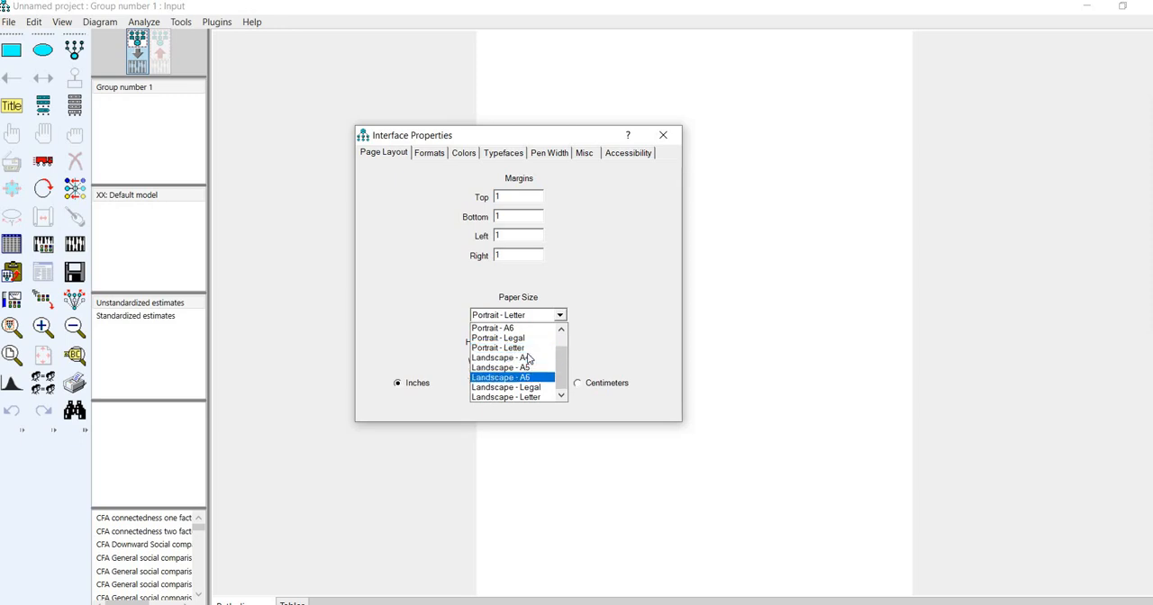
click(528, 358)
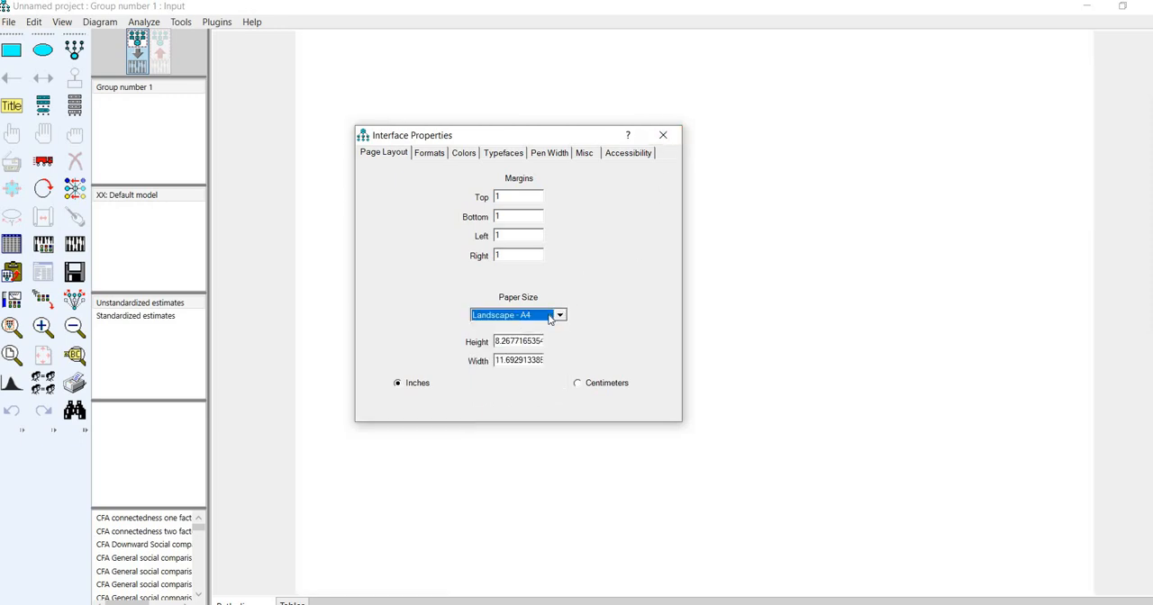
click(551, 317)
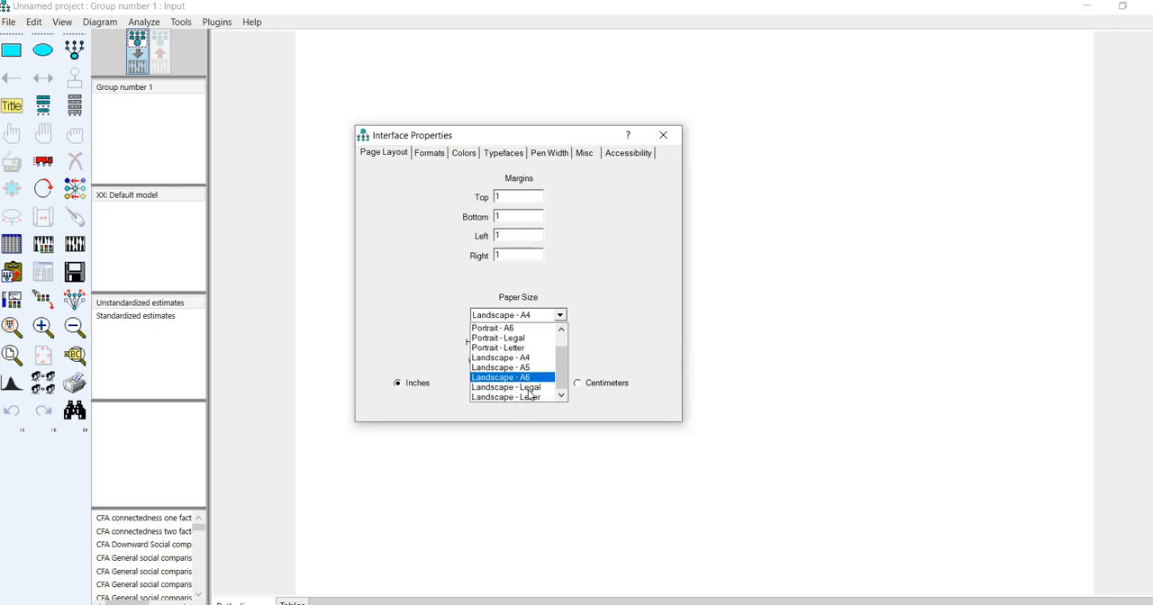
click(529, 388)
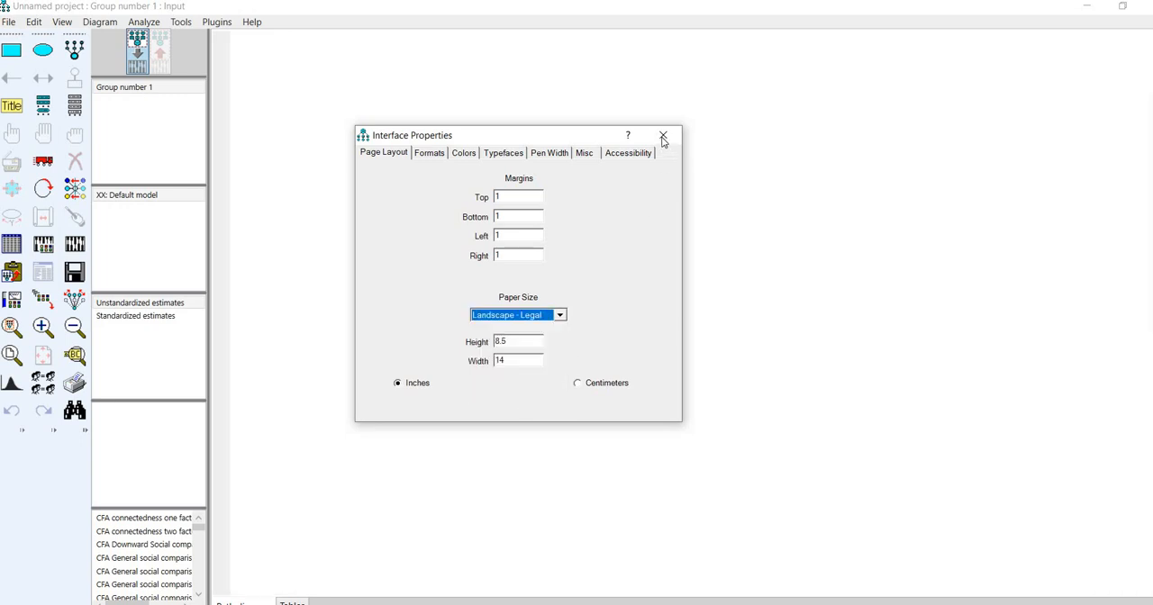
click(663, 137)
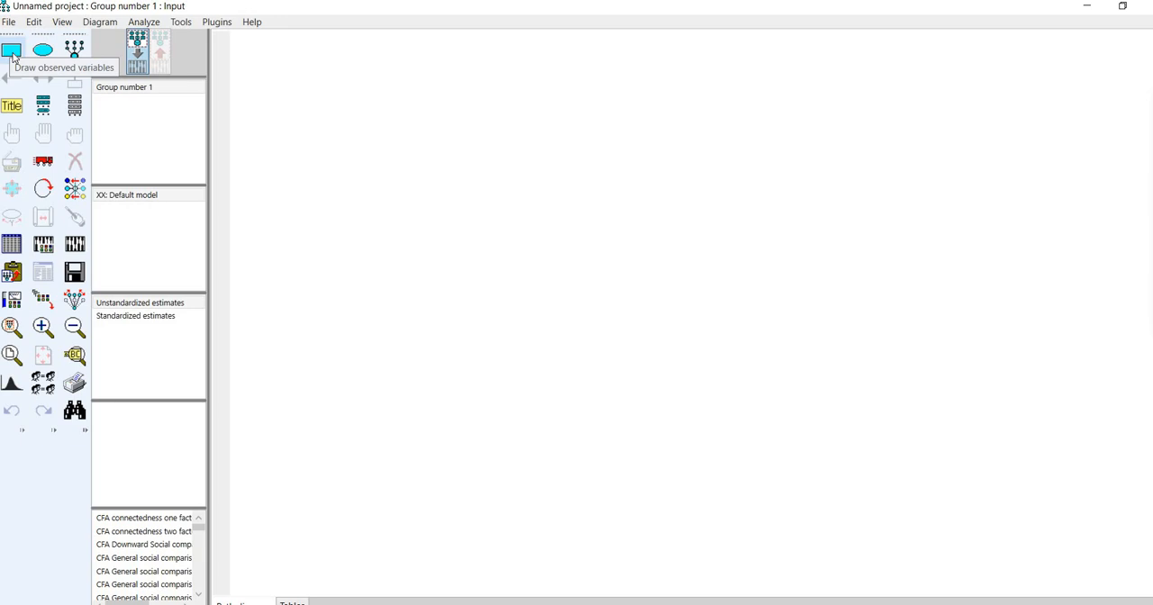
- Draw an observed-variable rectangle near the upper-left corner of the page
click(12, 52)
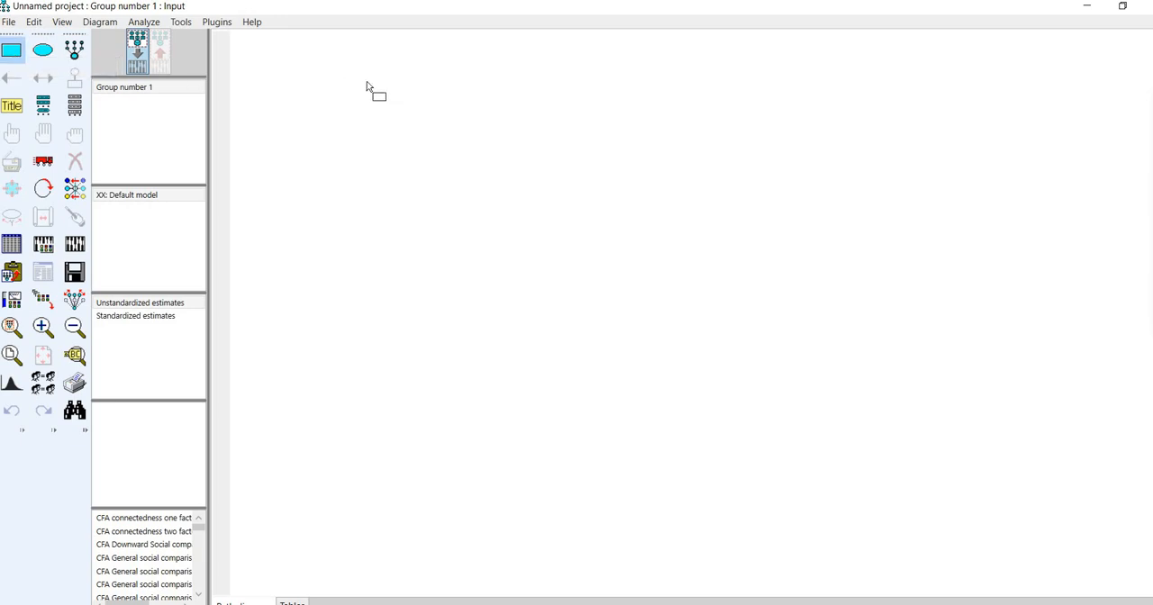
drag(416, 104, 416, 107)
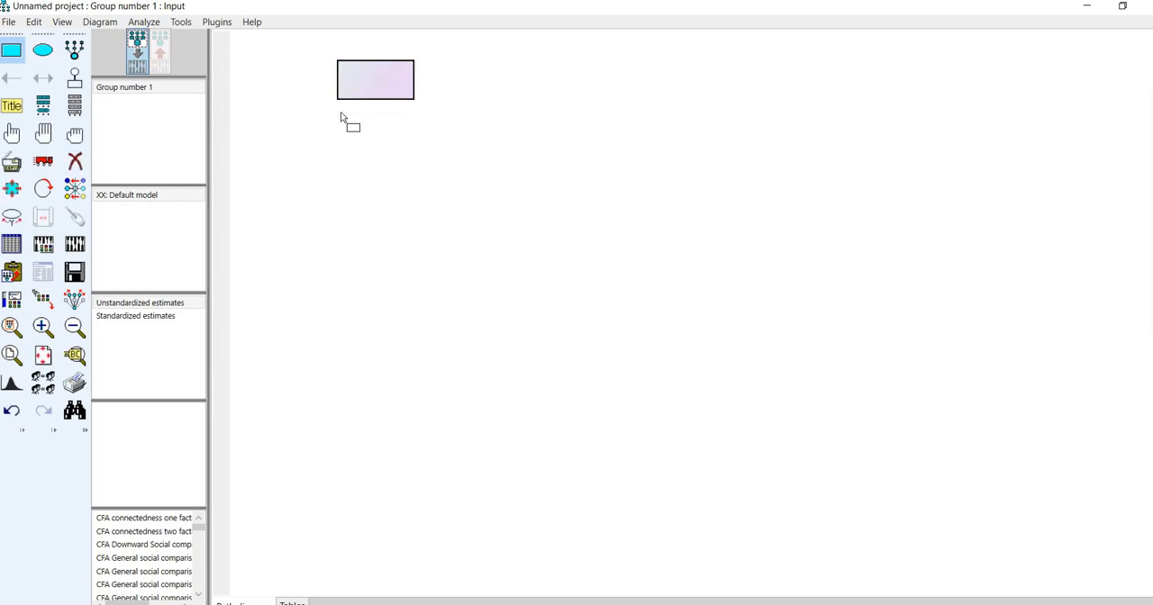
- Draw two more observed-variable rectangles beneath the first one and erase both of them
drag(413, 154, 413, 151)
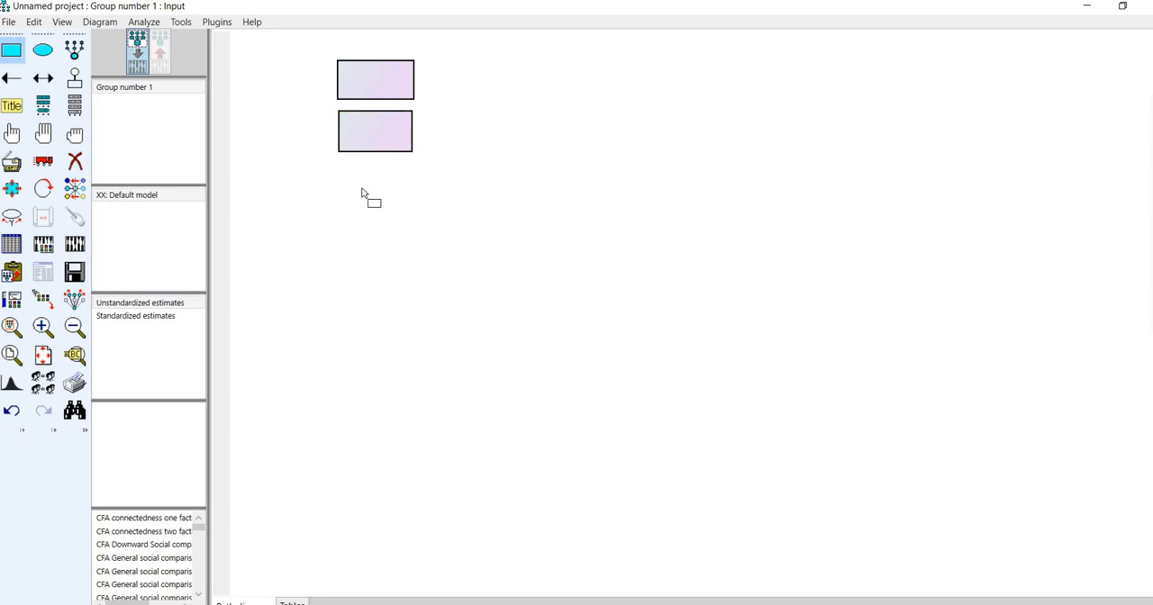
drag(409, 205, 415, 202)
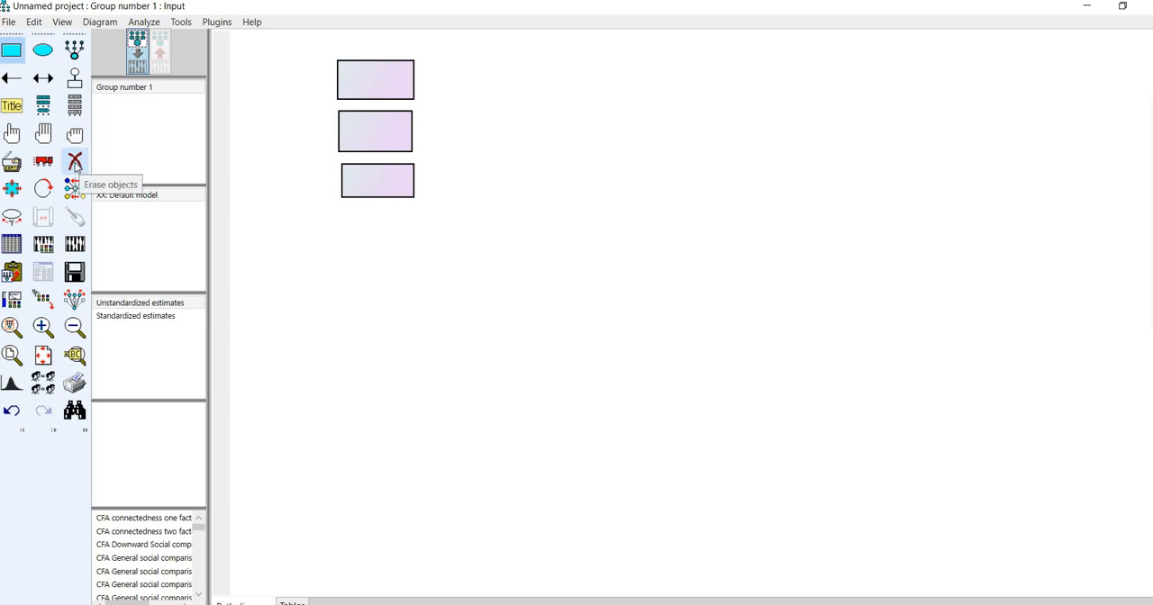
click(399, 185)
click(396, 141)
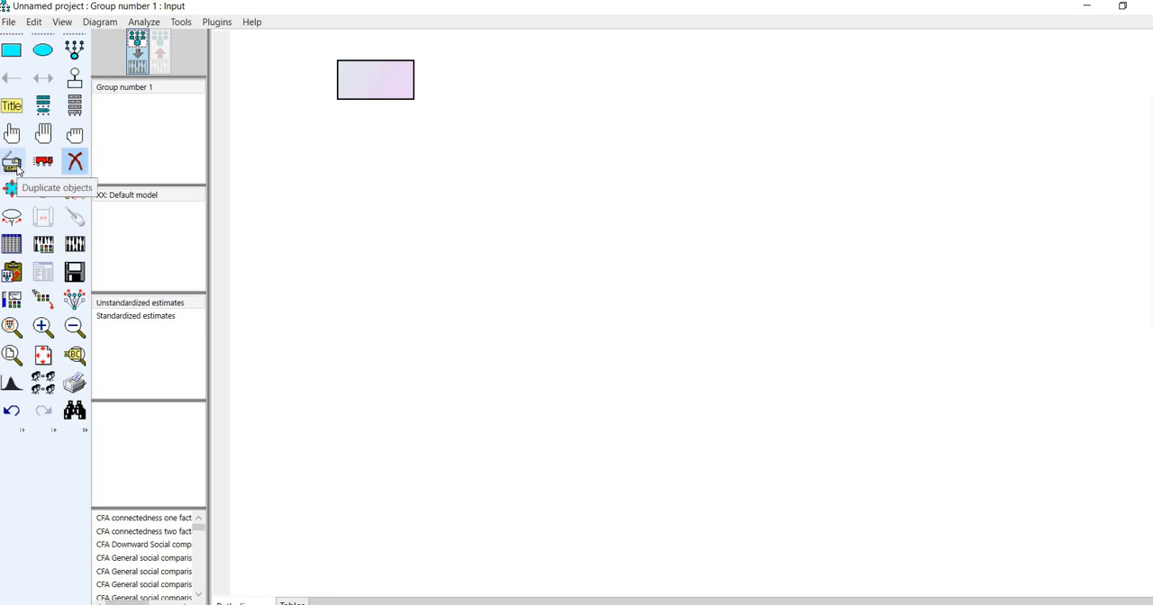
- Duplicate the observed-variable rectangle directly below the original
click(15, 169)
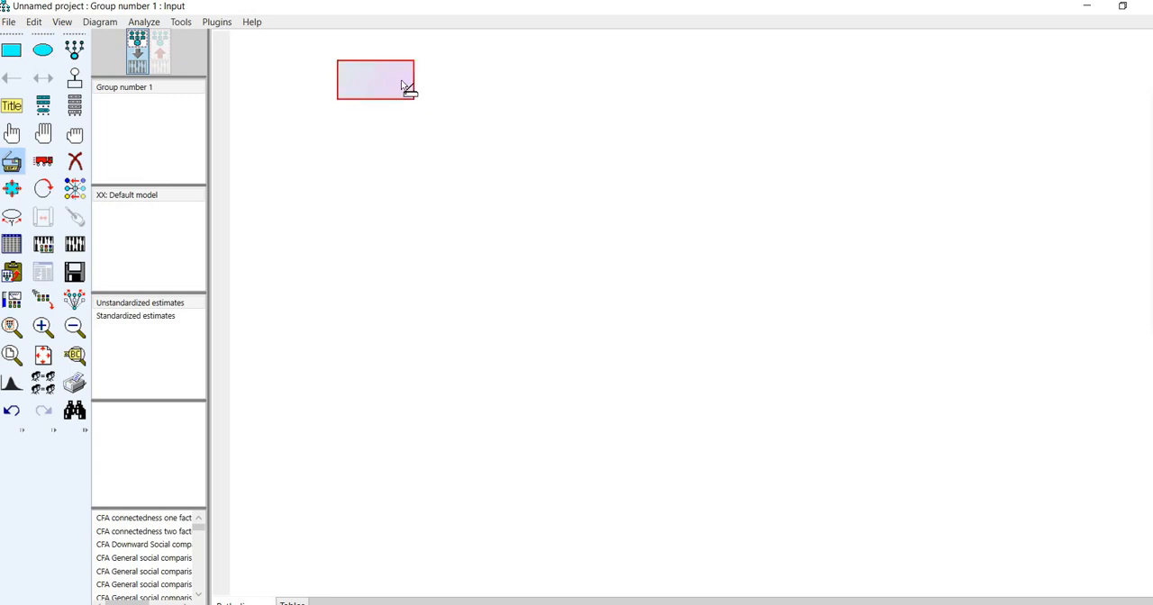
drag(402, 86, 403, 135)
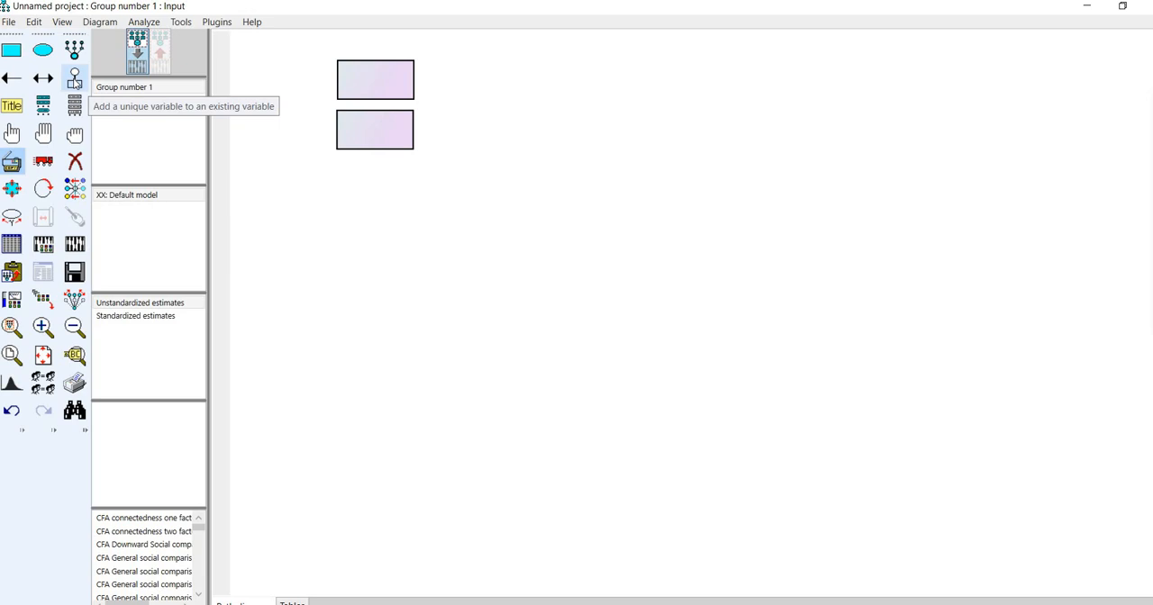
- Add a unique error variable to each of the two rectangles and rotate both to the rectangles' left side
click(74, 79)
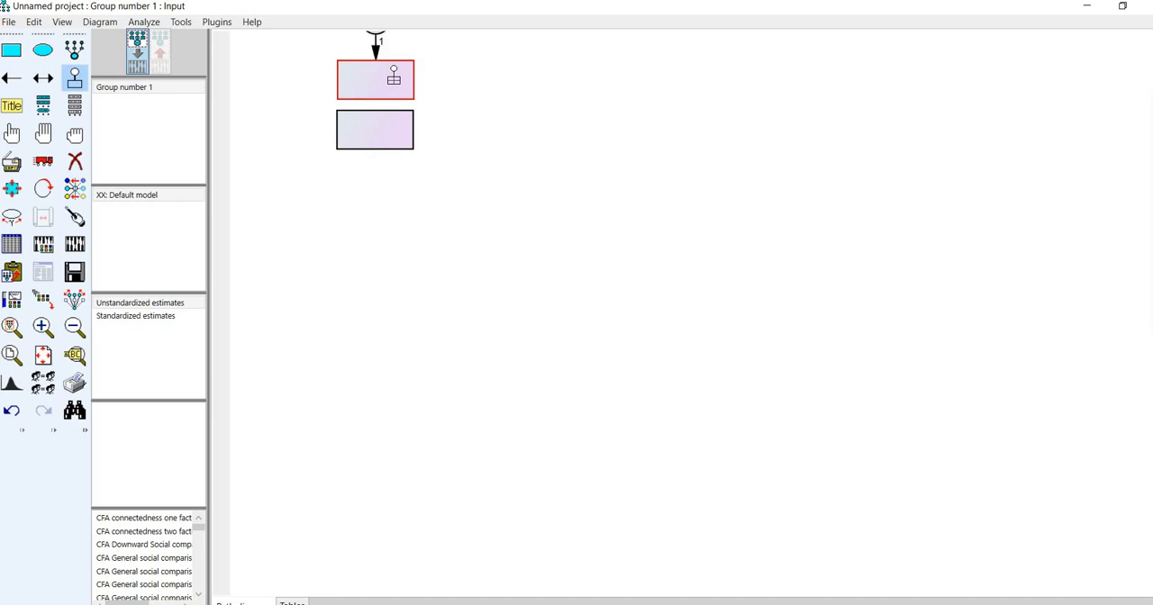
click(394, 78)
click(394, 78)
click(393, 78)
click(393, 79)
click(394, 79)
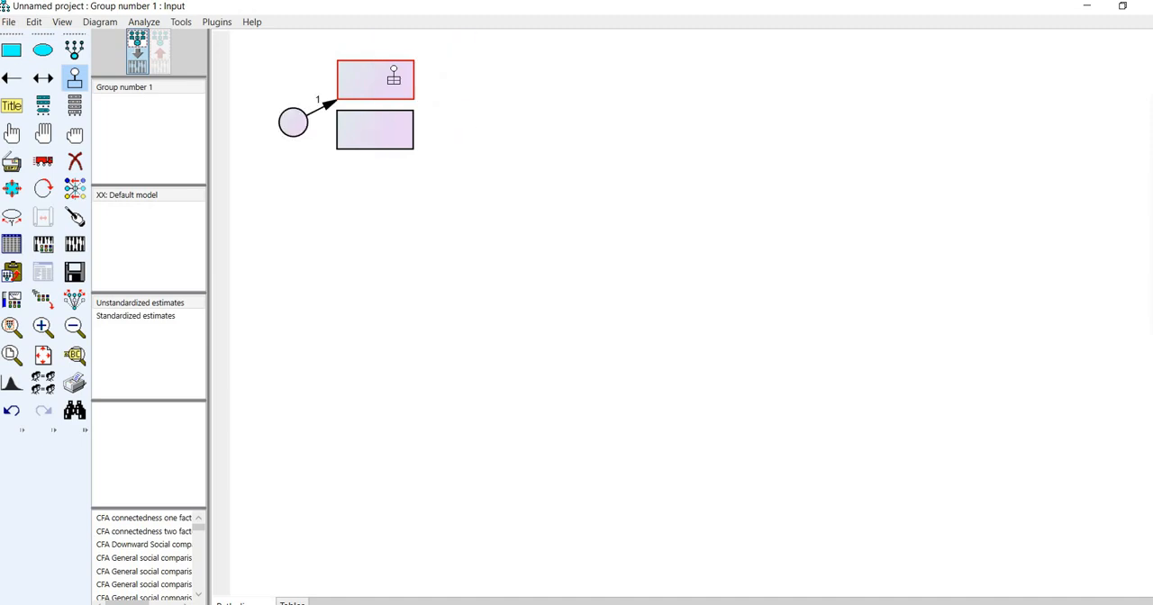
click(394, 78)
click(394, 78)
click(393, 78)
click(394, 78)
click(393, 78)
click(393, 78)
click(393, 78)
click(393, 78)
click(394, 78)
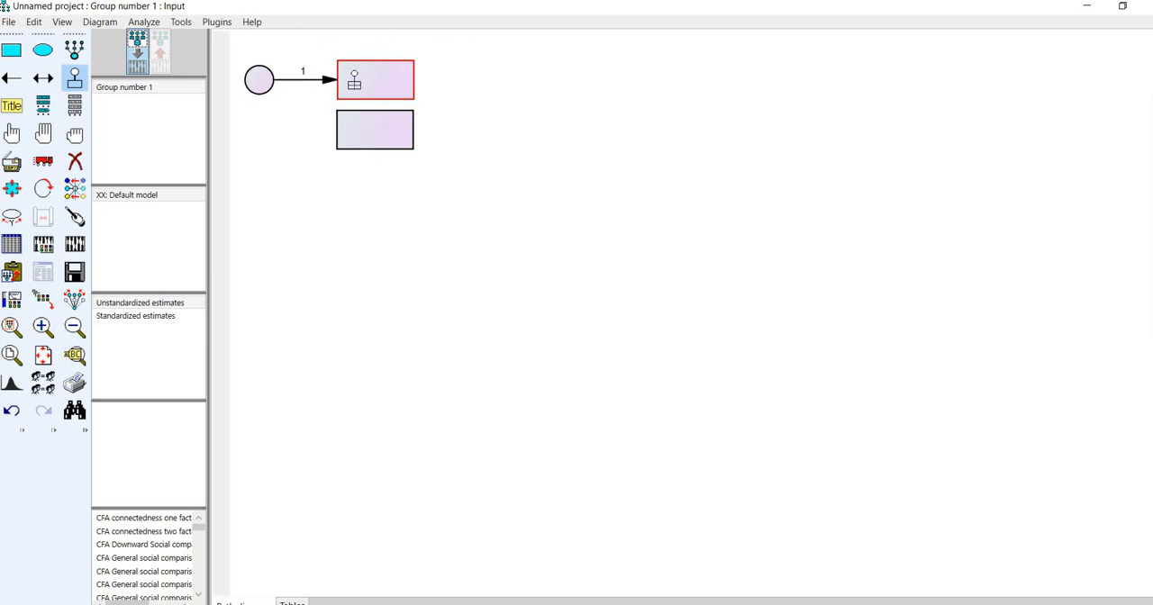
click(373, 127)
click(374, 127)
click(374, 127)
click(374, 127)
click(374, 127)
click(373, 127)
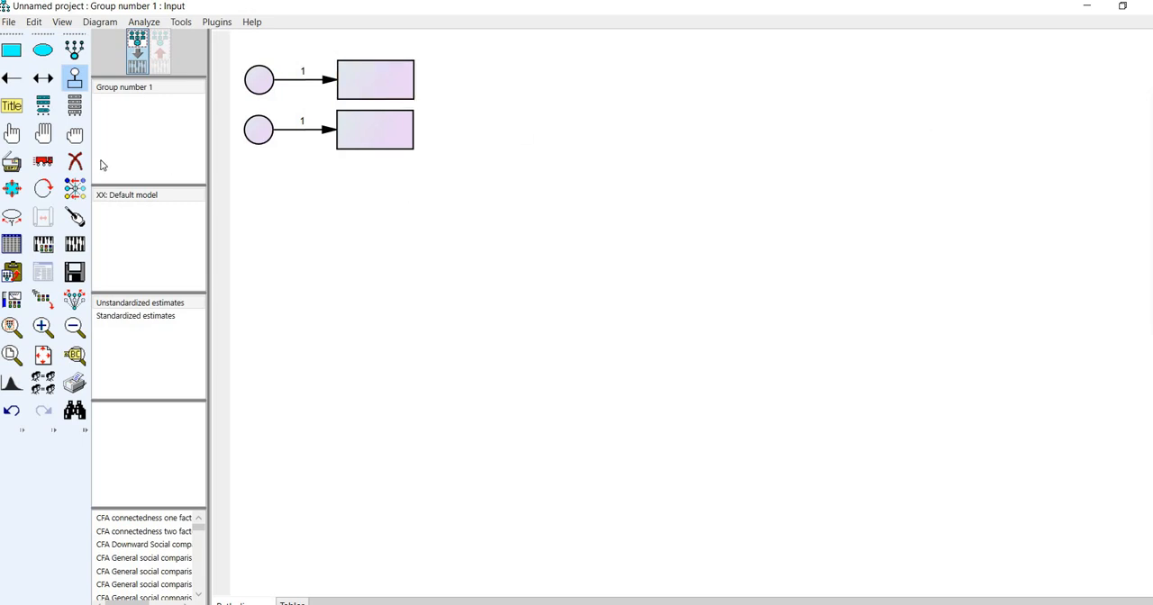
- Select all objects and duplicate them downward to form a column of twelve observed variables with error terms
click(44, 135)
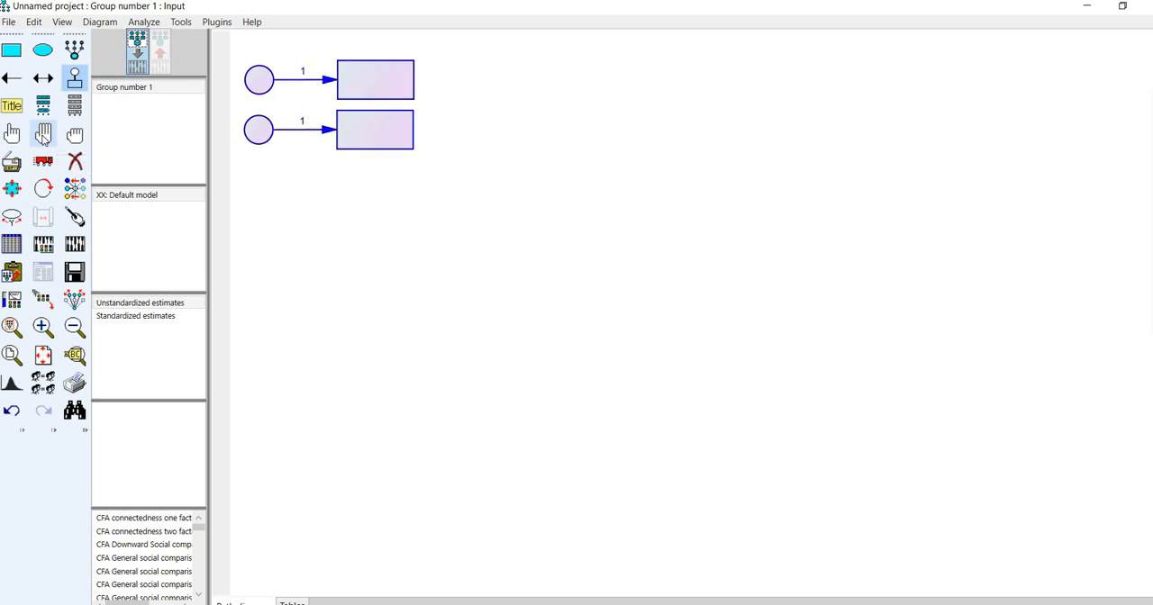
click(12, 188)
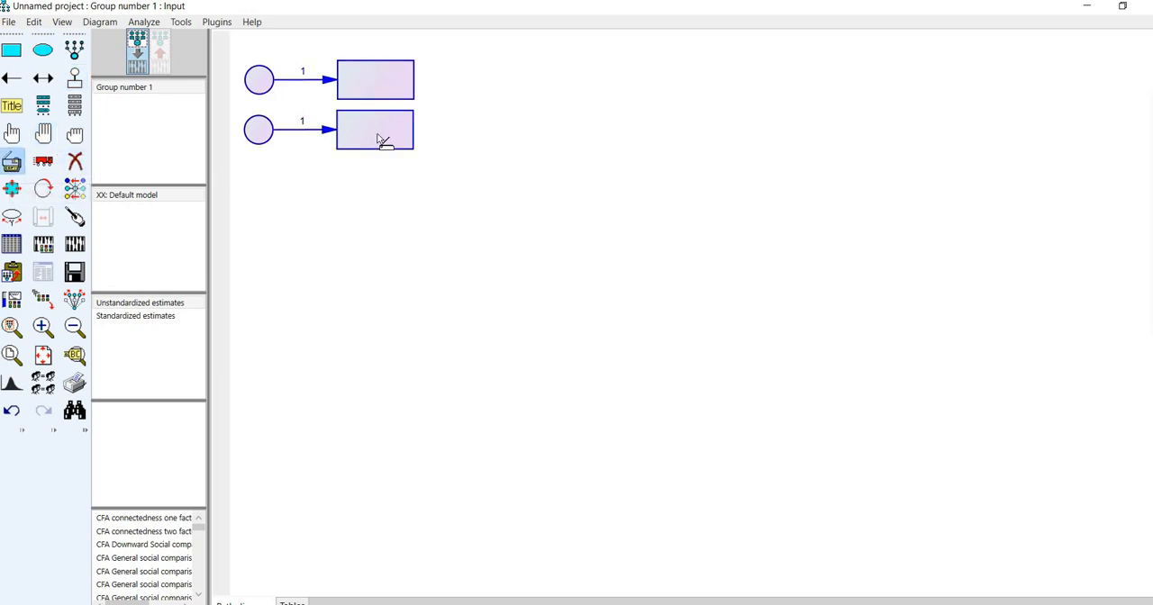
drag(381, 142, 371, 320)
drag(371, 323, 386, 416)
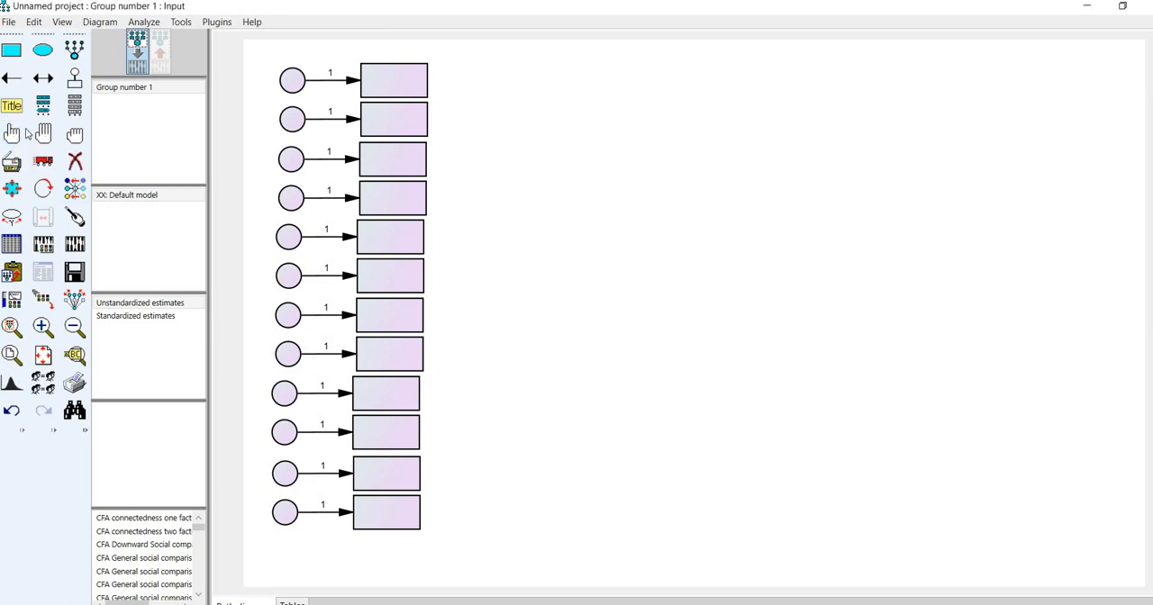
- Duplicate the lowest rectangle with its arrow and error circle as a thirteenth row below, and deselect all objects
click(13, 136)
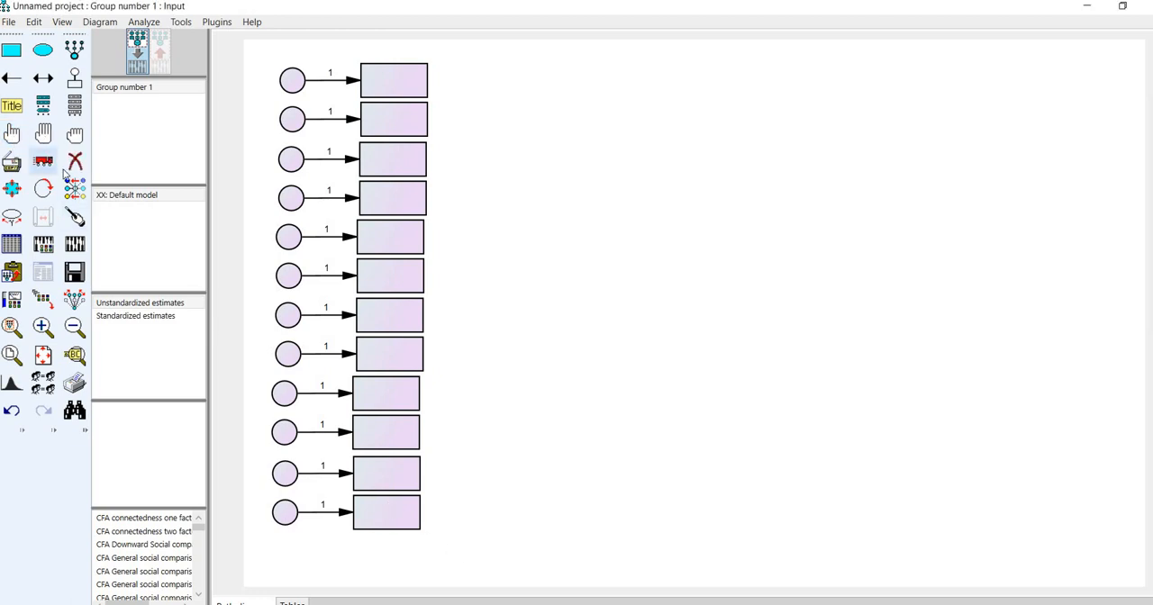
click(348, 517)
click(296, 515)
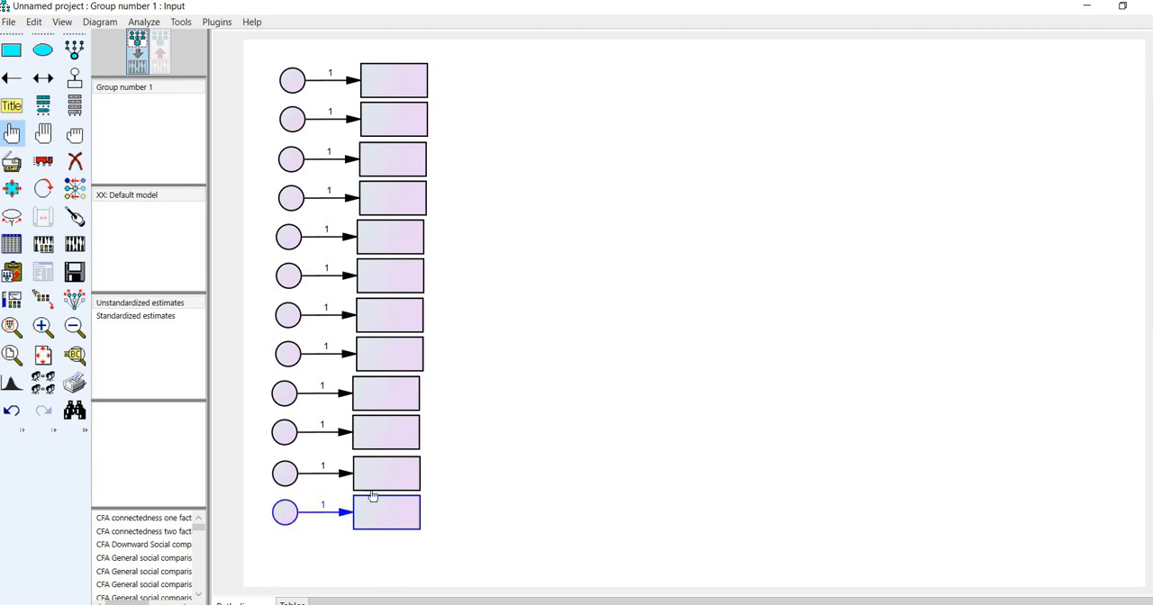
click(12, 187)
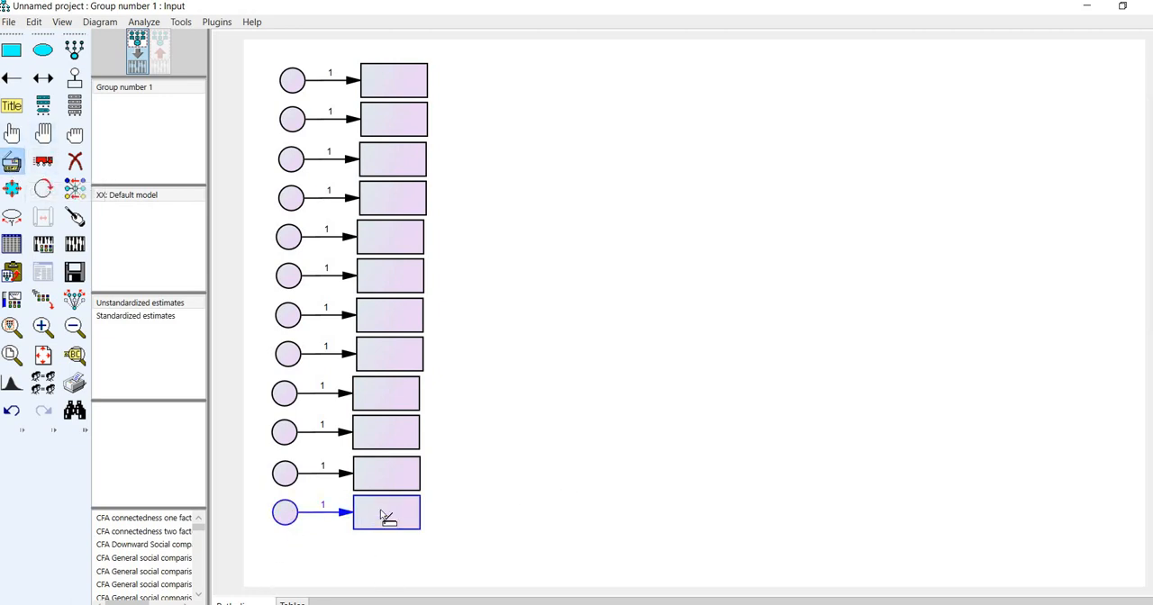
drag(385, 519, 380, 554)
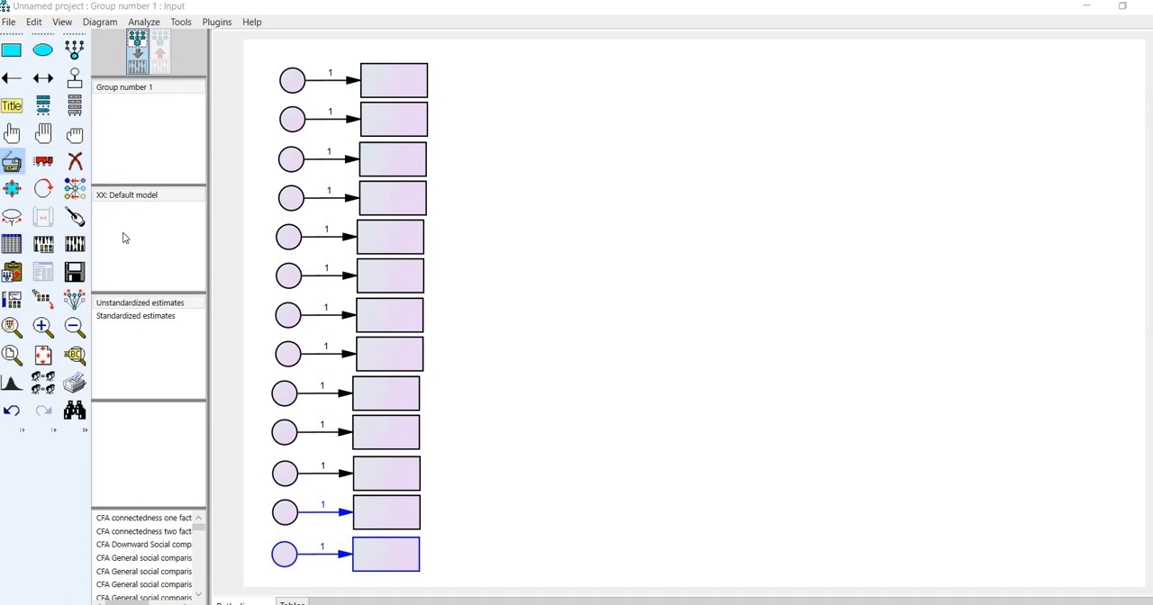
click(75, 135)
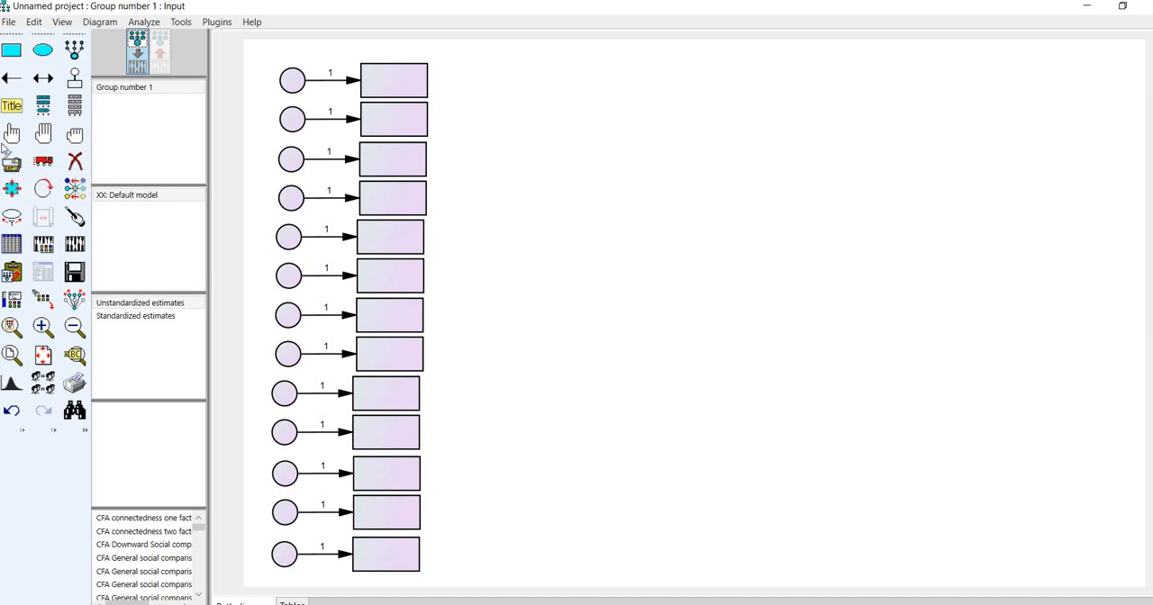
- Duplicate the topmost rectangle to the far right of the page and add a unique variable on its right side
click(12, 161)
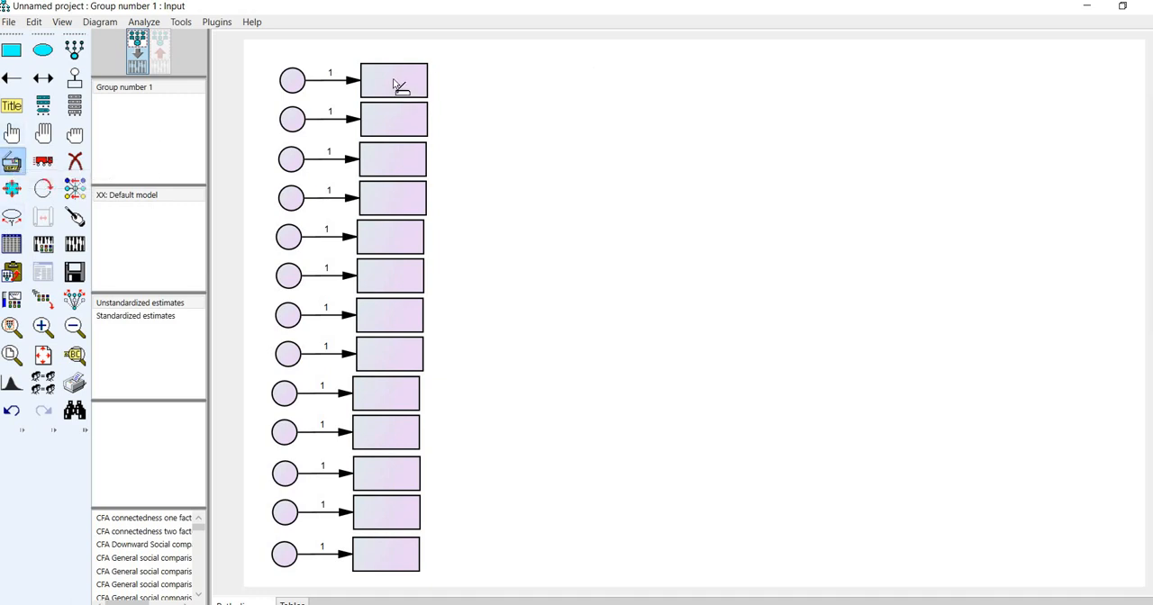
drag(394, 85, 1003, 266)
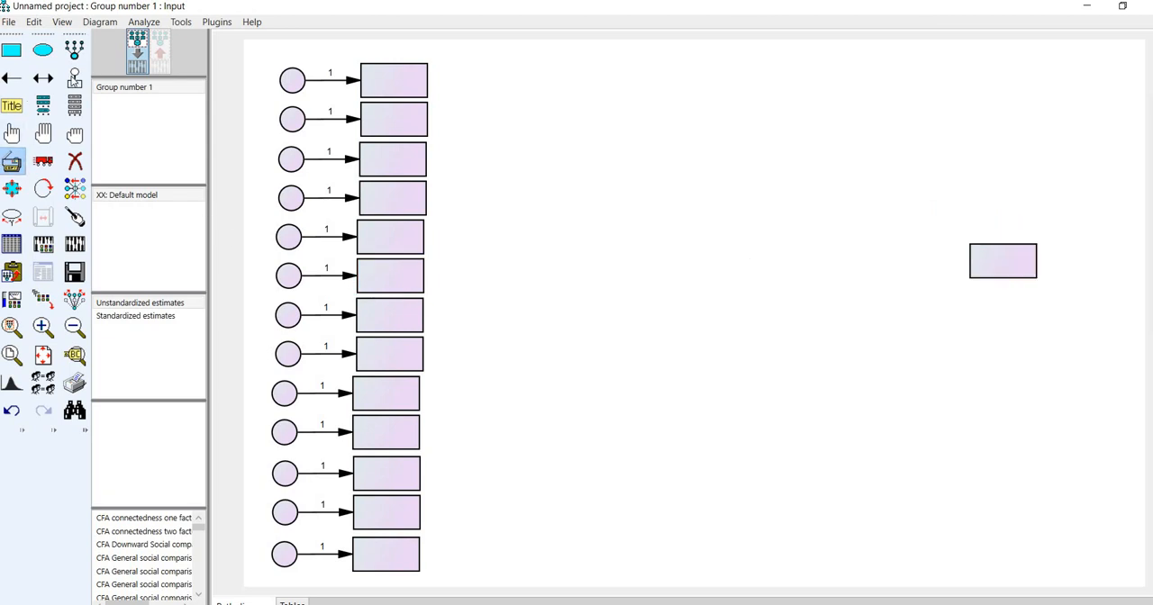
click(74, 83)
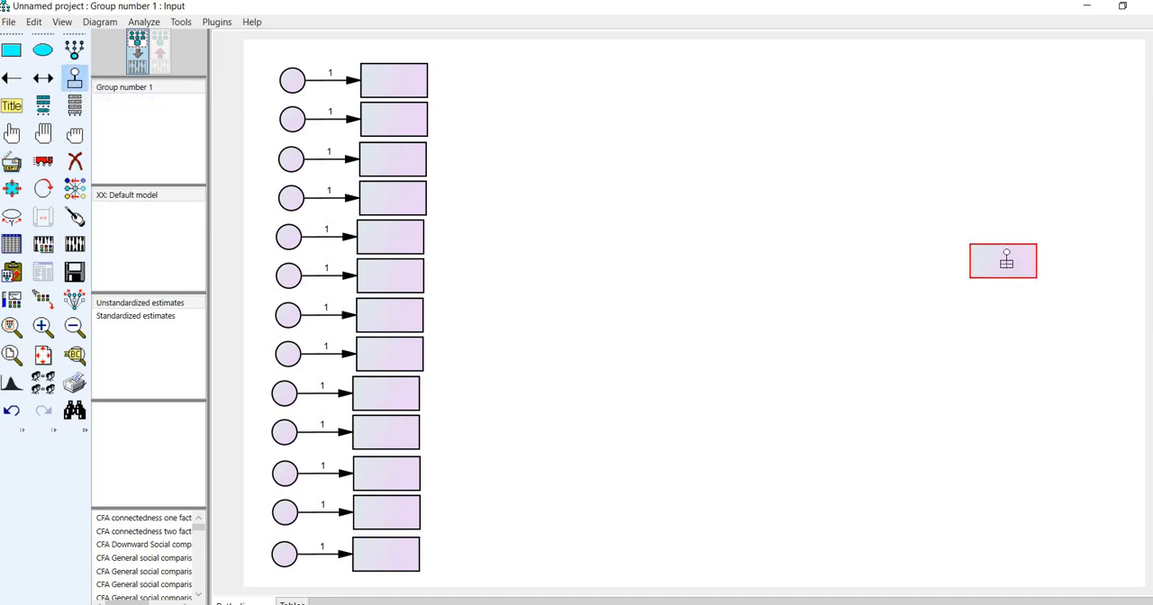
click(1006, 262)
click(1006, 262)
click(1006, 262)
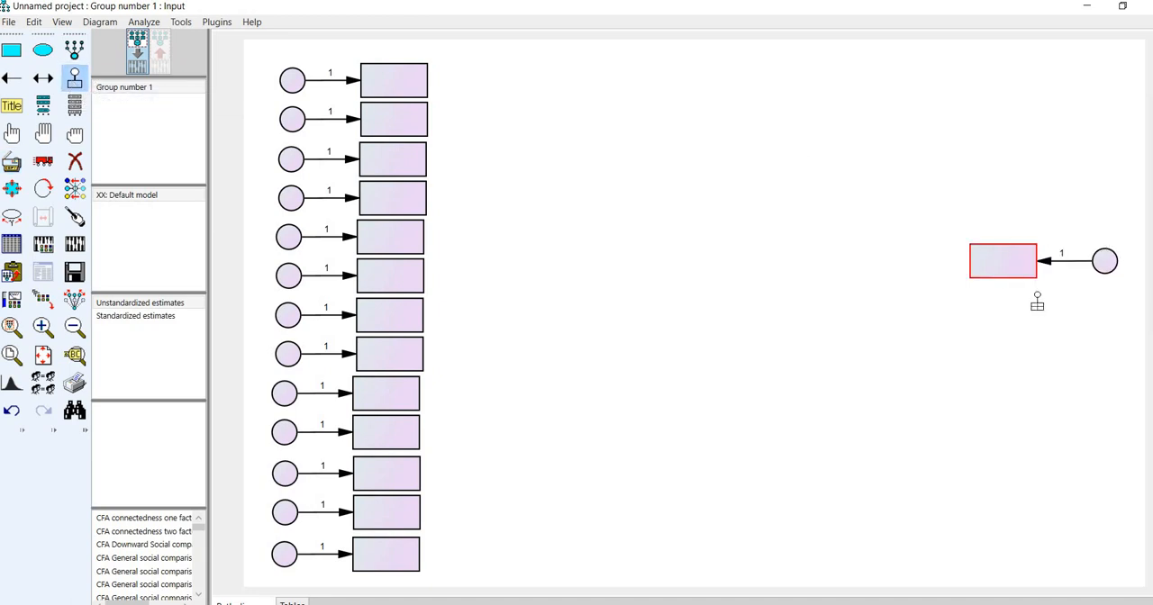
- Try to duplicate the far-right rectangle and its error term downward with all objects selected, and undo the duplication
click(46, 137)
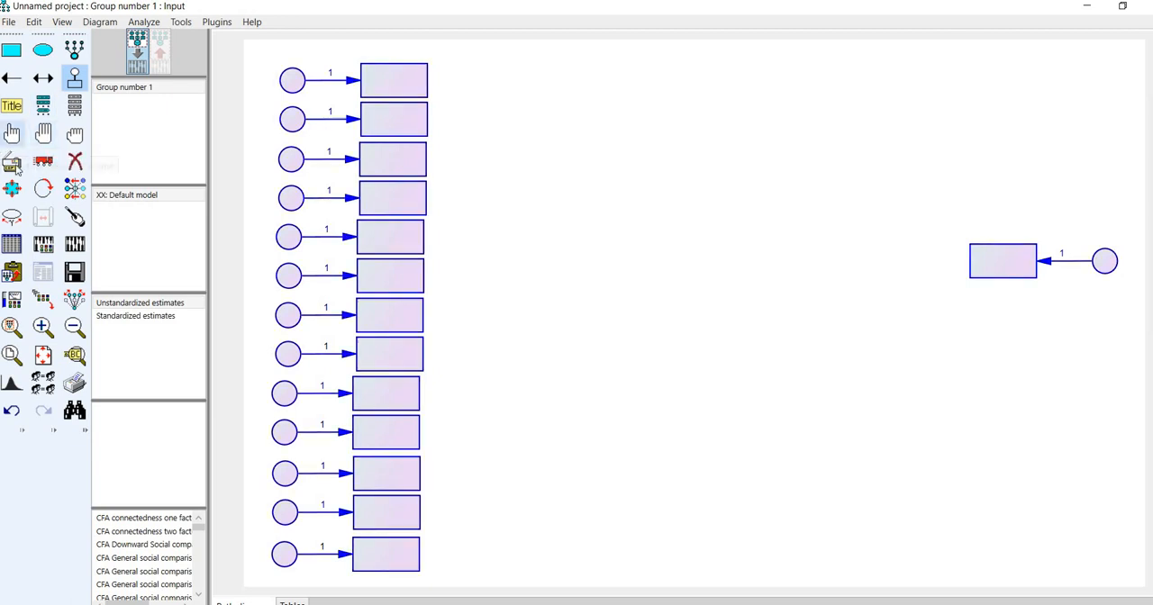
click(12, 164)
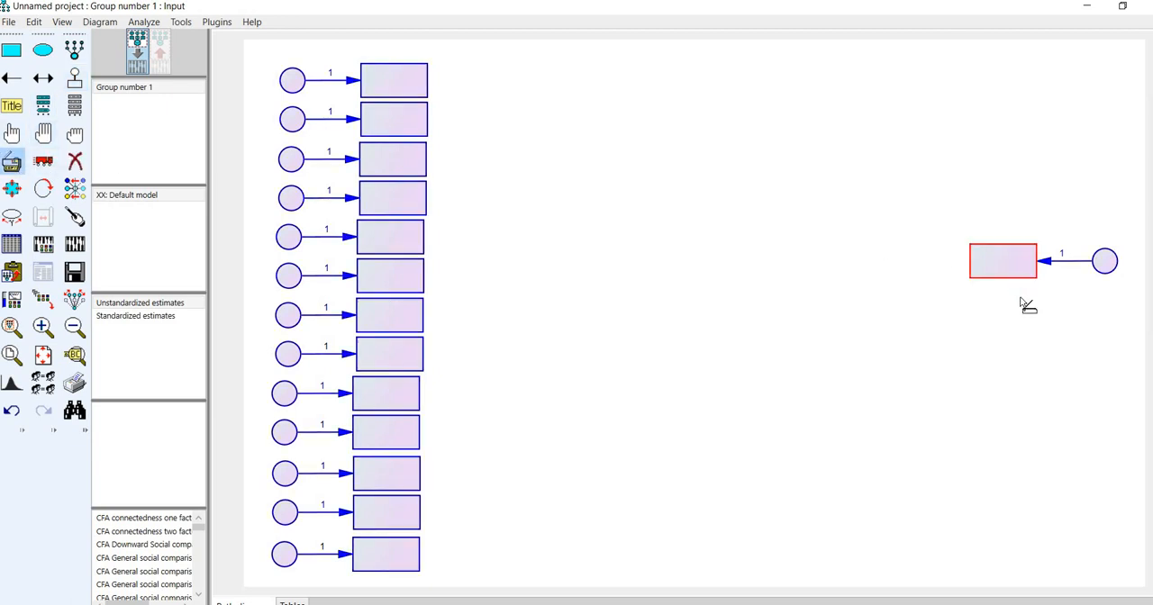
drag(1003, 266, 1011, 299)
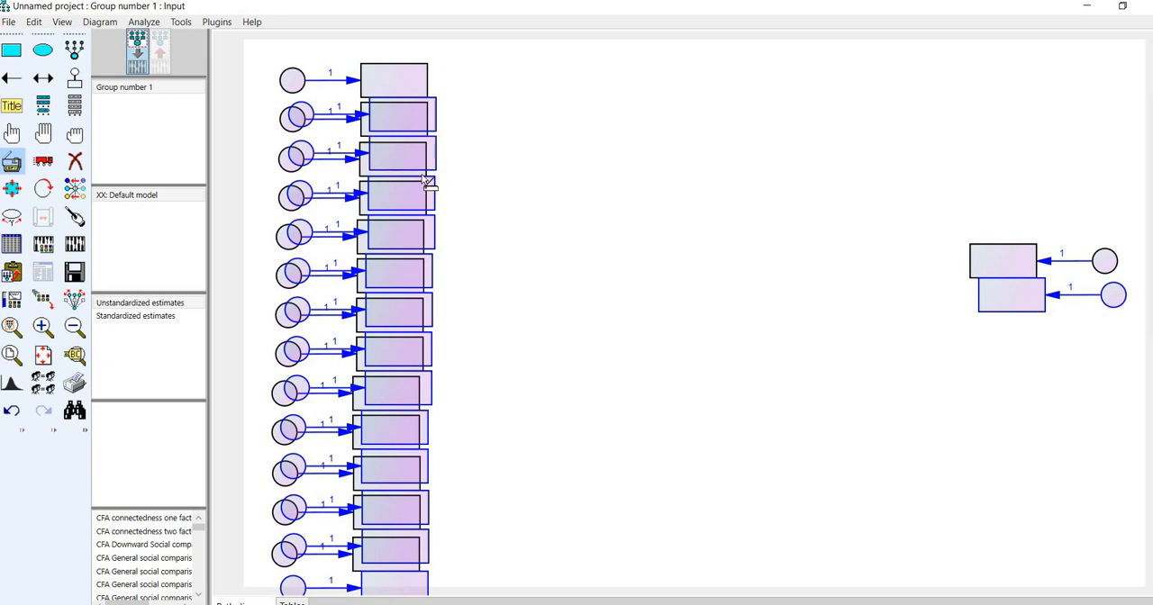
click(33, 22)
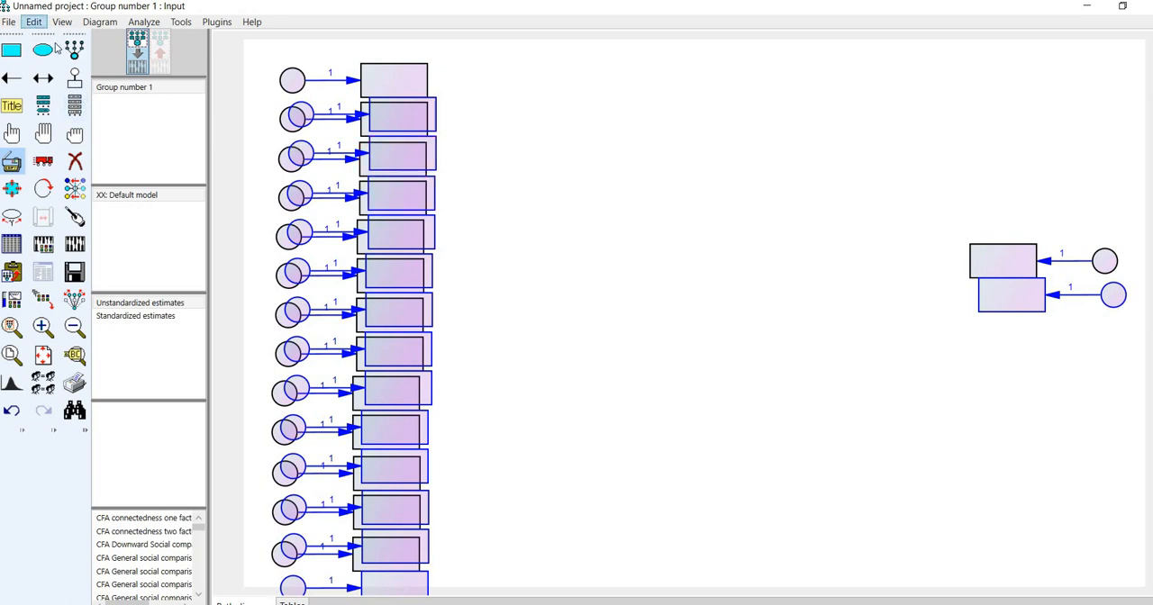
click(56, 41)
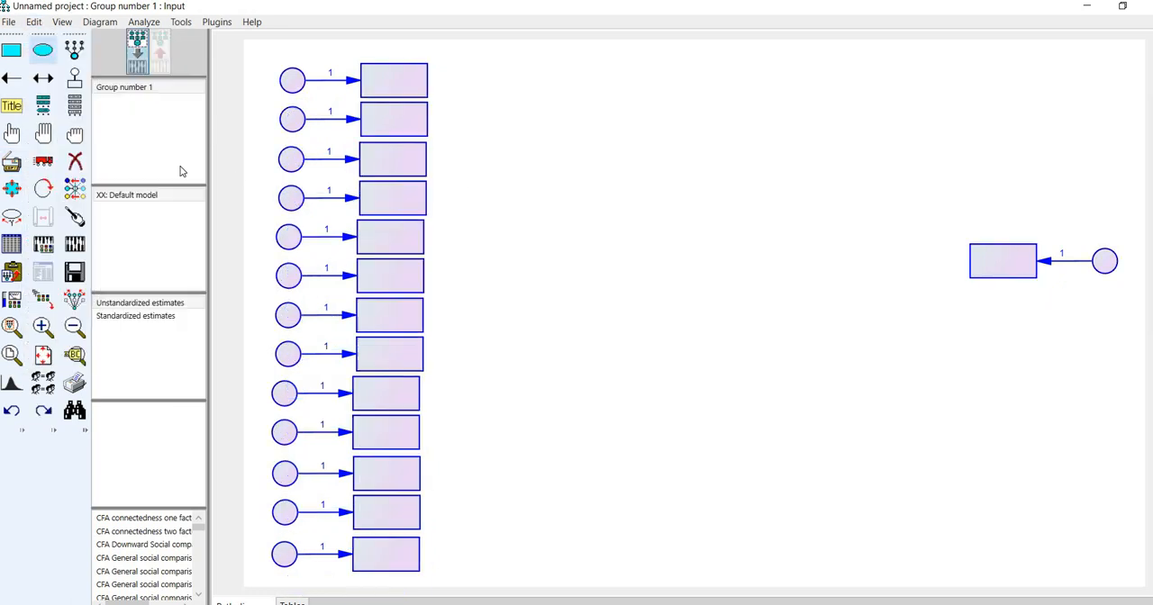
- Duplicate only the far-right rectangle with its arrow and error circle downward to form six rows, and deselect all objects
click(75, 136)
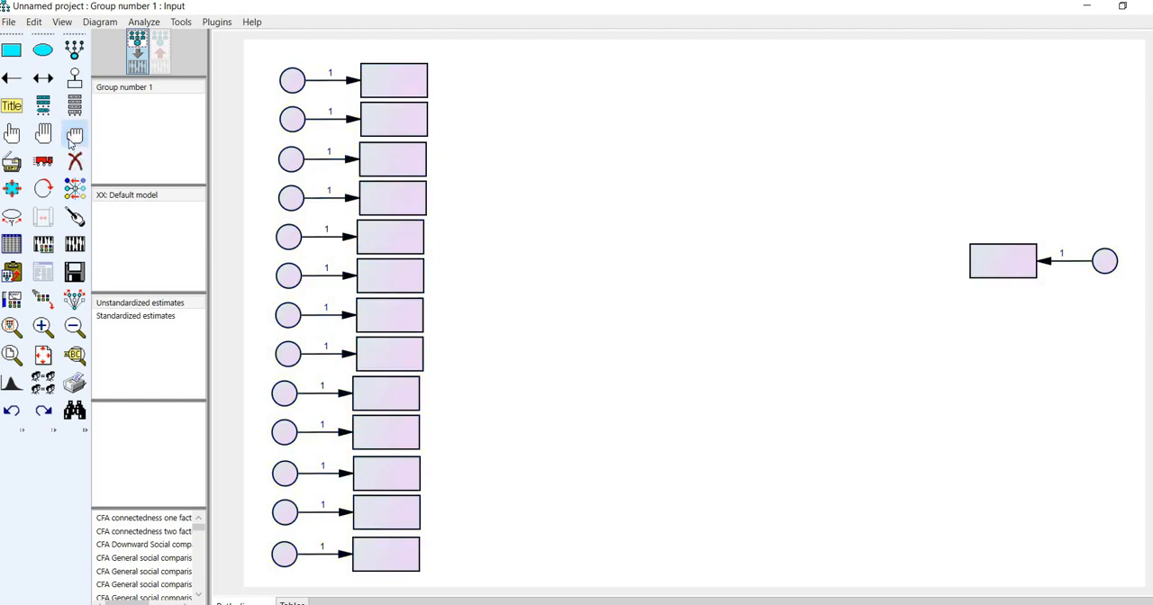
click(12, 133)
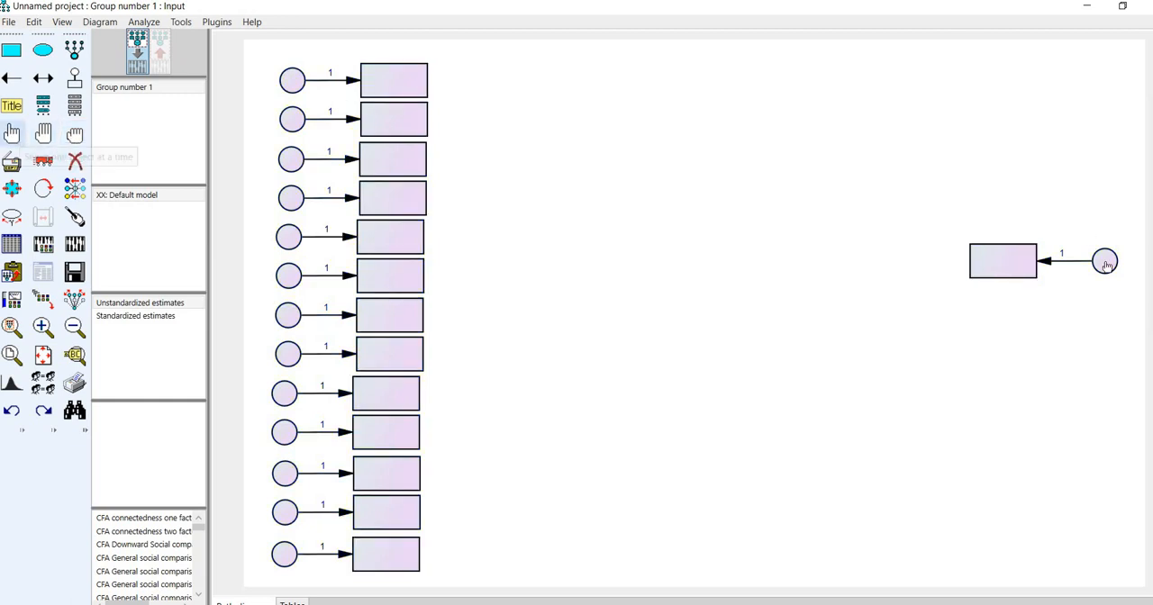
click(1110, 268)
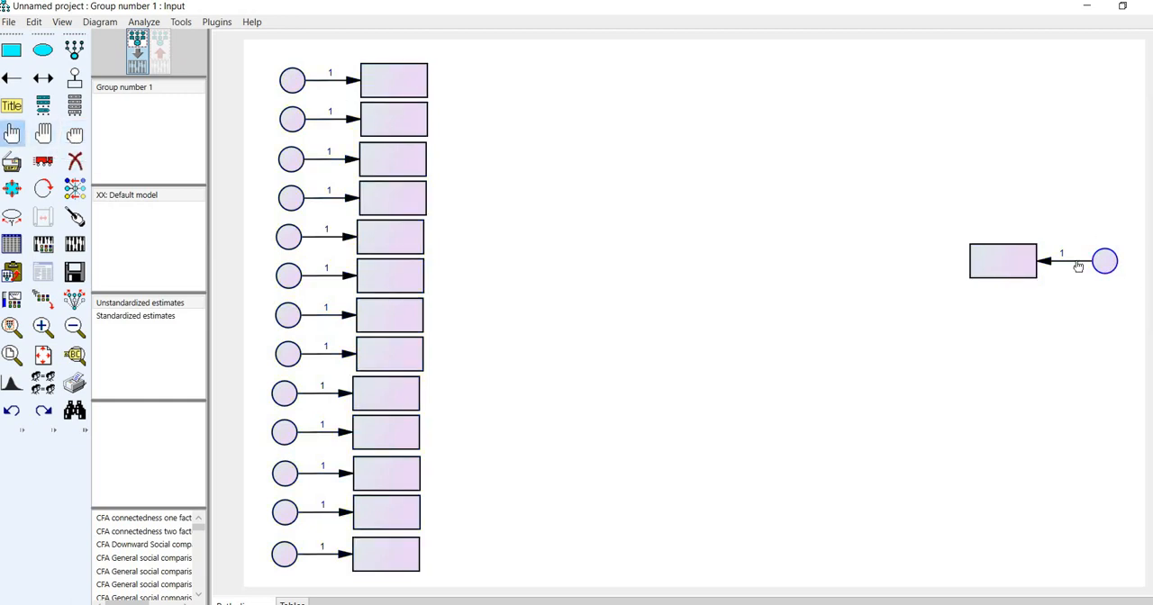
click(1043, 264)
click(1017, 265)
click(11, 164)
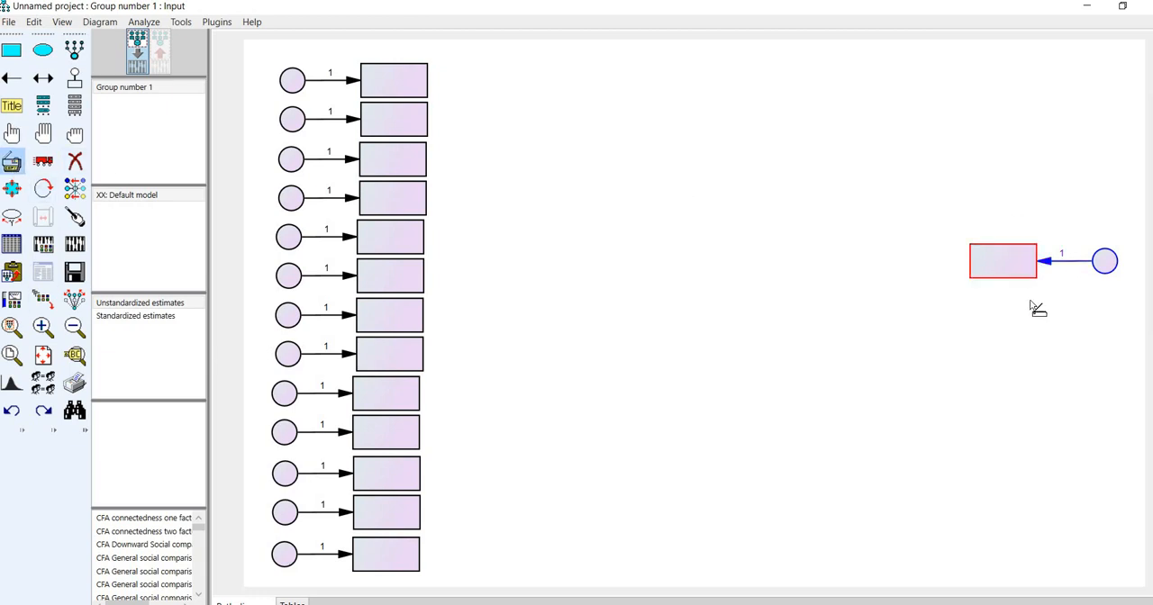
drag(1018, 268, 1013, 482)
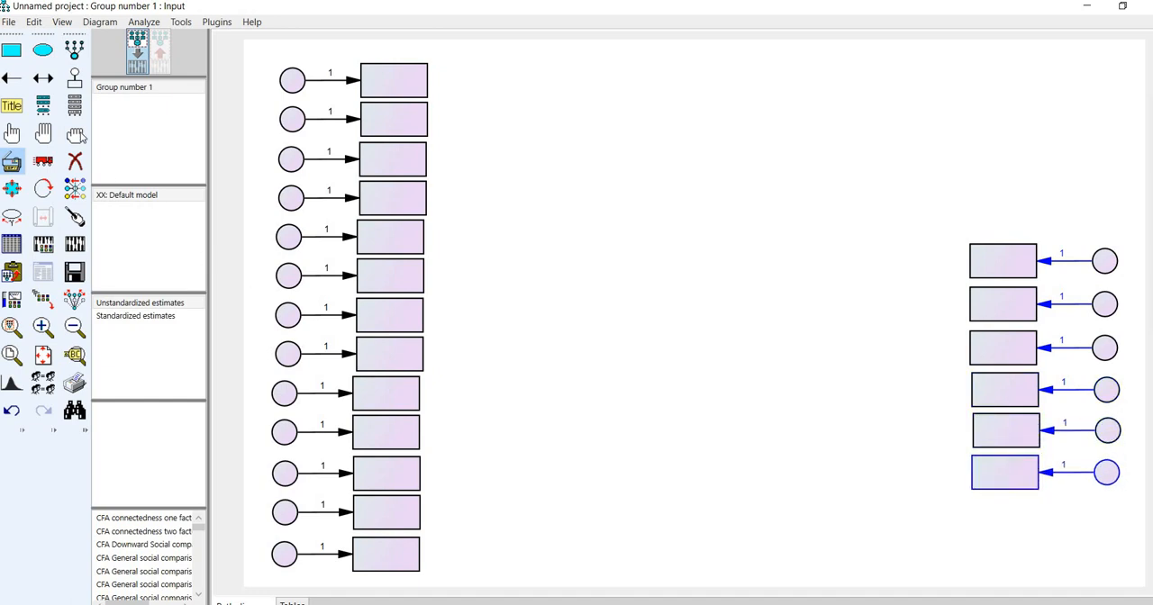
click(76, 135)
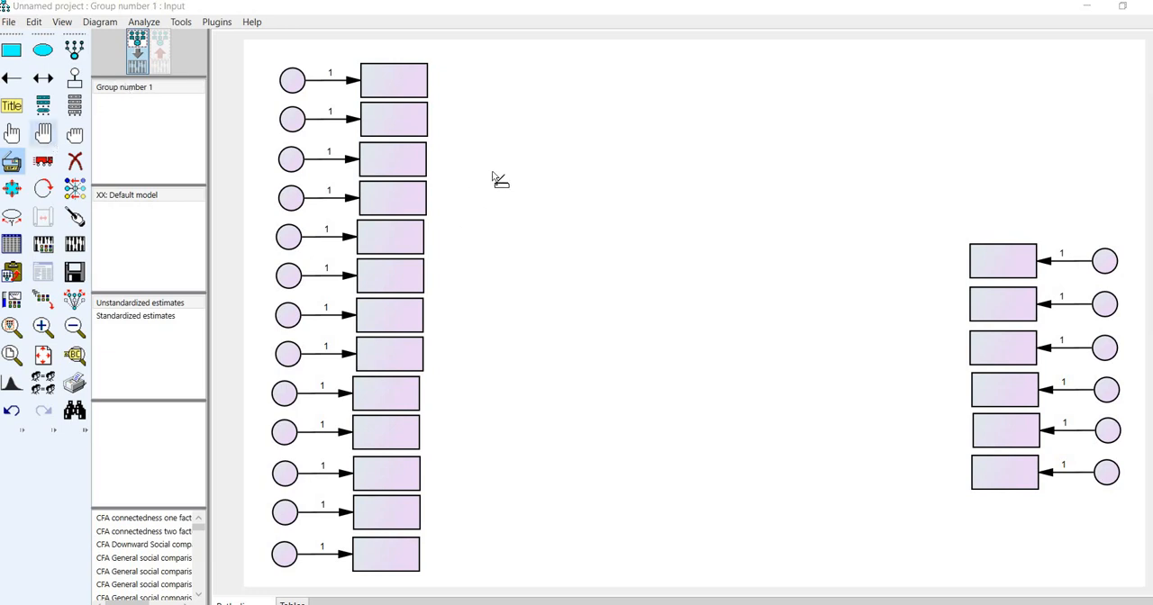
- Draw an unobserved variable ellipse beside the upper part of the long column, and duplicate it once below and once nearer the six-row column
click(42, 54)
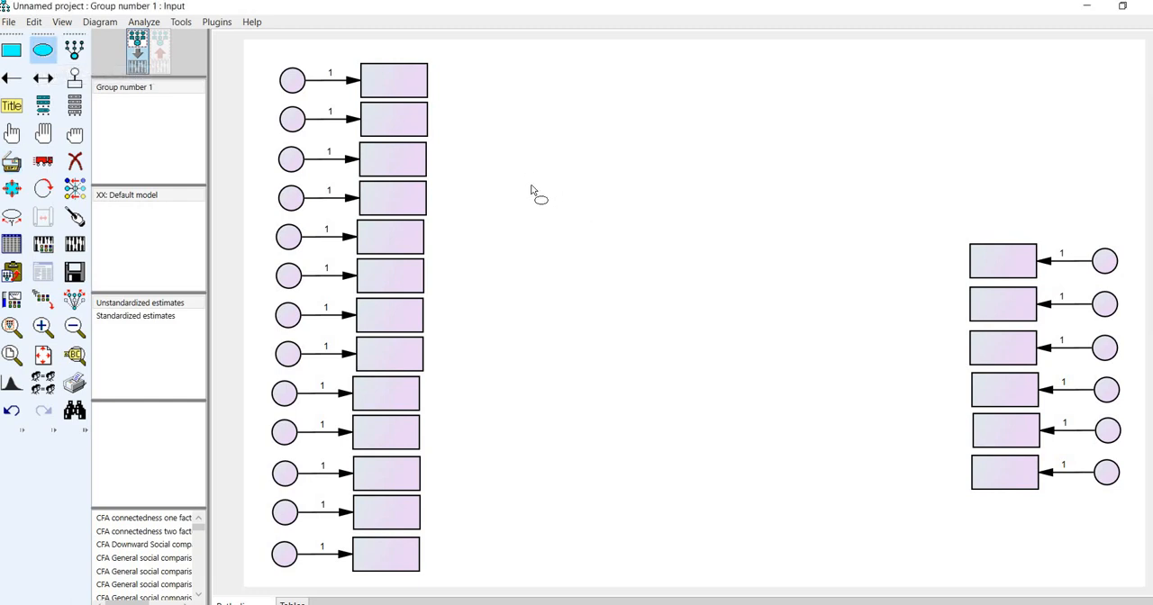
mouse_move(617, 229)
mouse_down()
mouse_move(643, 237)
mouse_move(629, 234)
mouse_up()
click(8, 159)
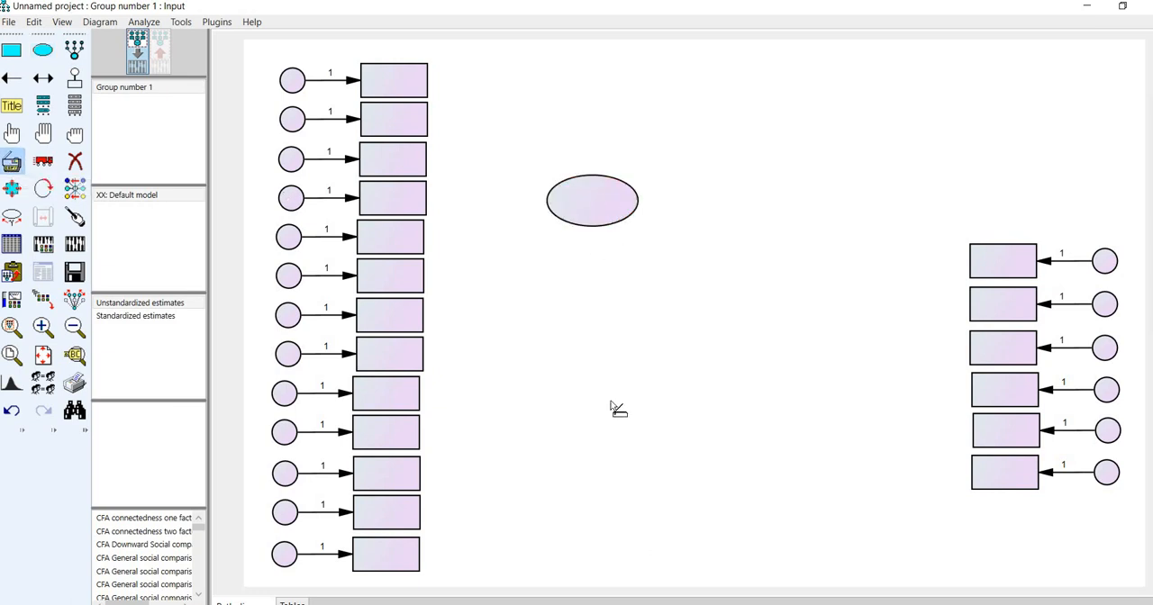
drag(606, 220, 609, 433)
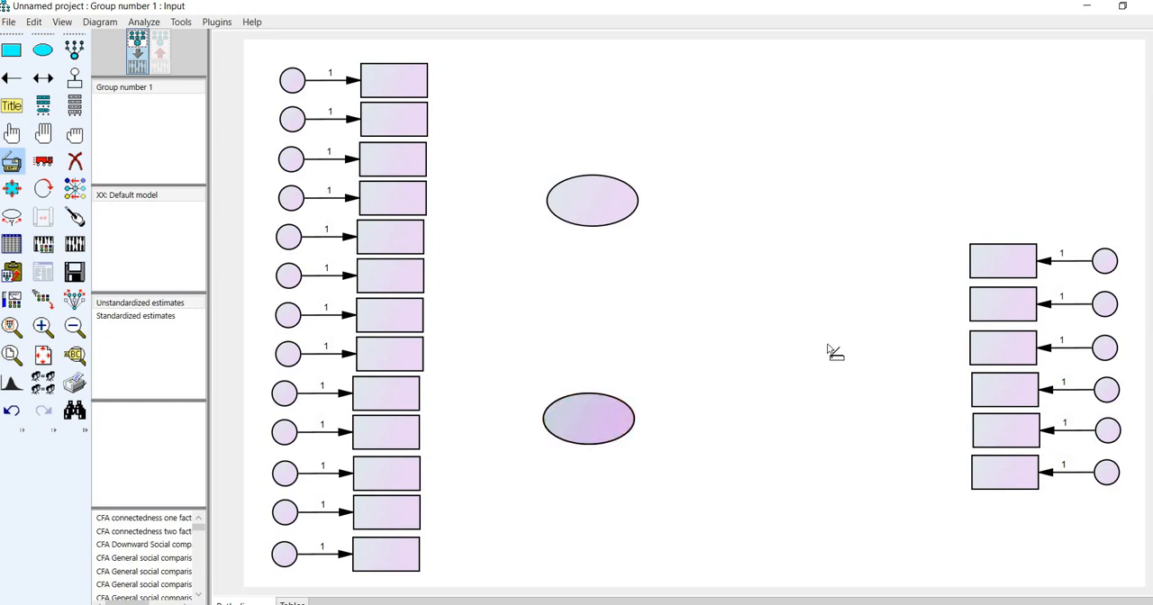
mouse_move(828, 351)
mouse_down()
mouse_move(836, 360)
mouse_move(825, 365)
mouse_up()
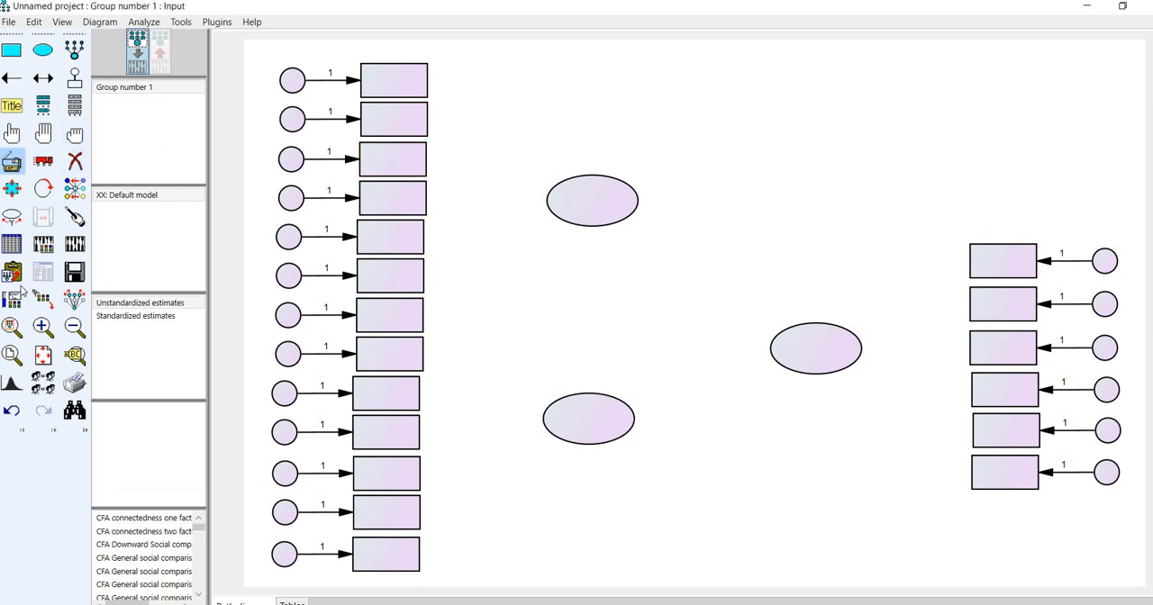
- Load "cat personality disorder subscales rec scored (1).sav" as the data file for Group number 1
click(14, 251)
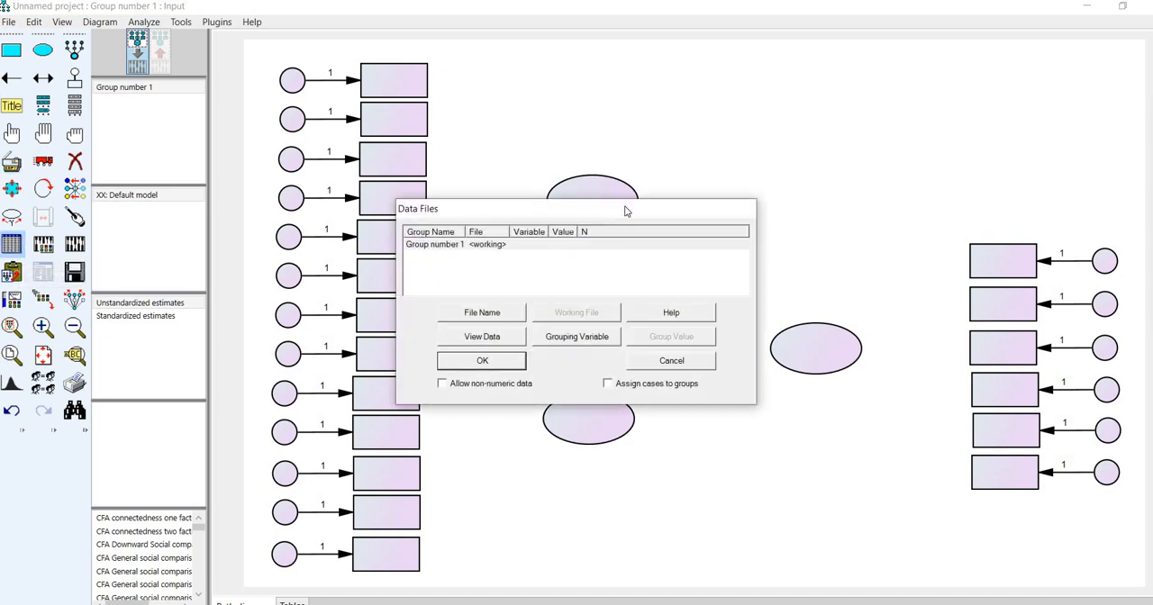
drag(558, 208, 624, 160)
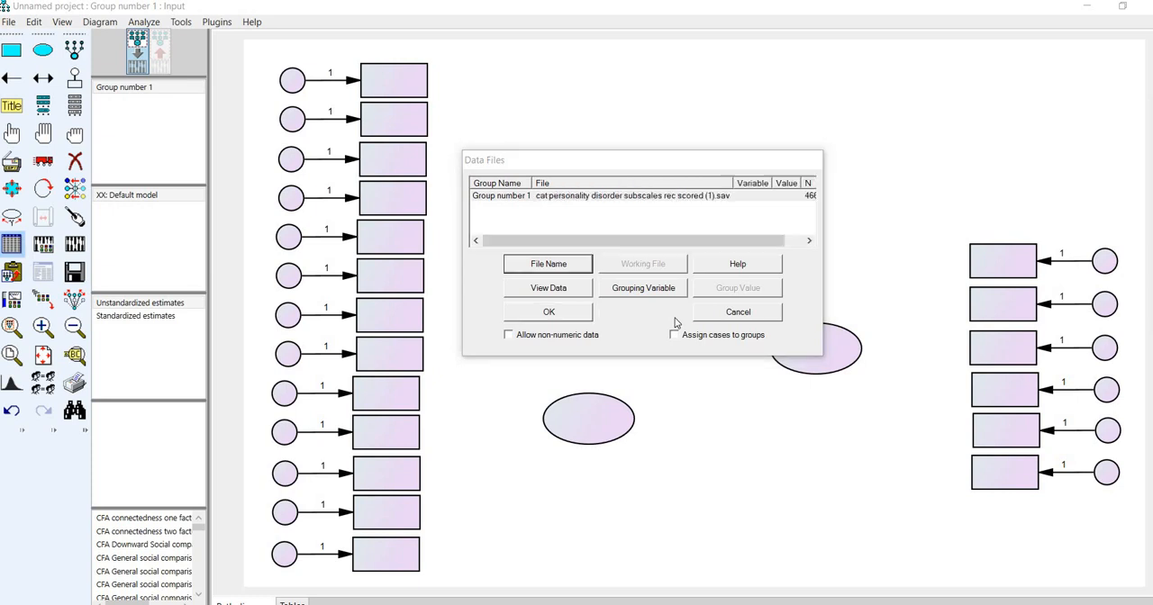
click(559, 198)
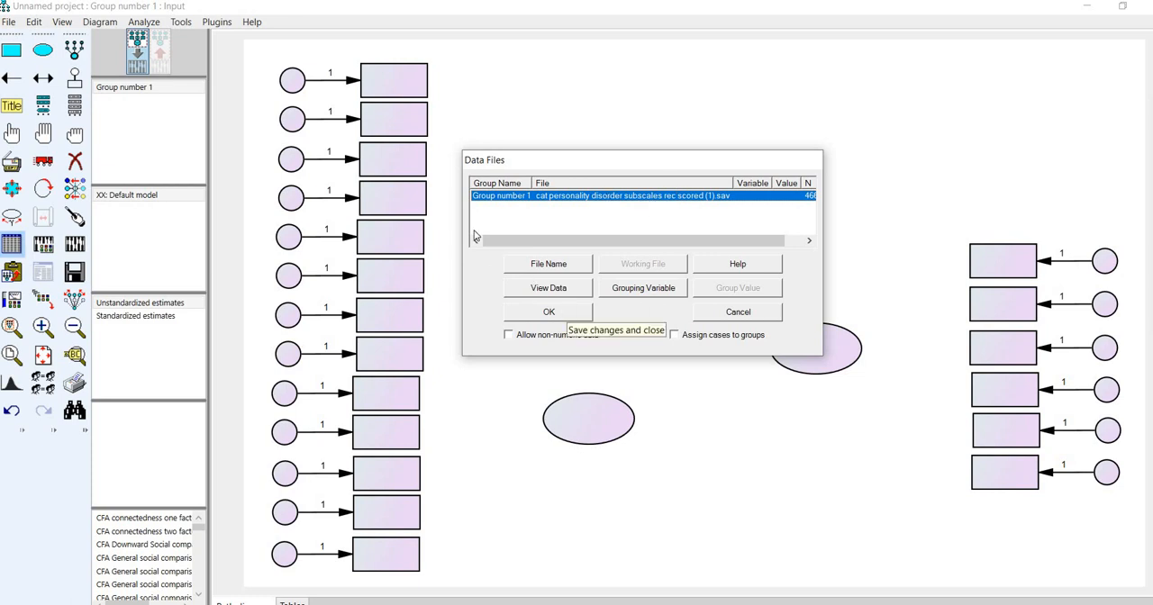
click(565, 311)
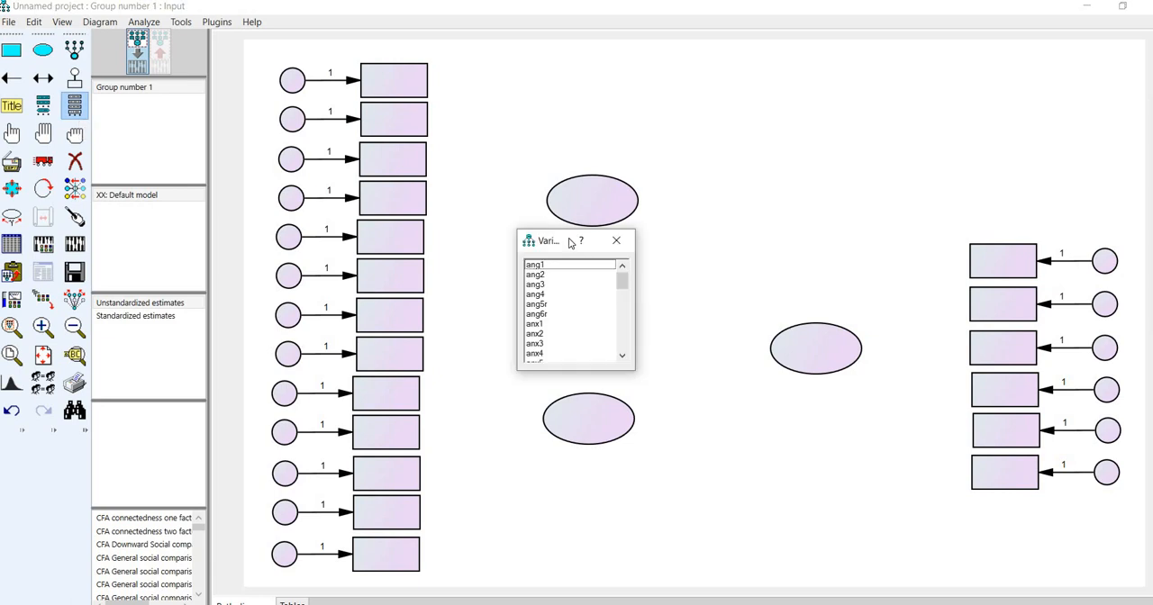
- Assign the dataset variables anx1 through anx6 and anx7r in order to the top seven rectangles of the thirteen-row column
scroll(571, 313, down, 10)
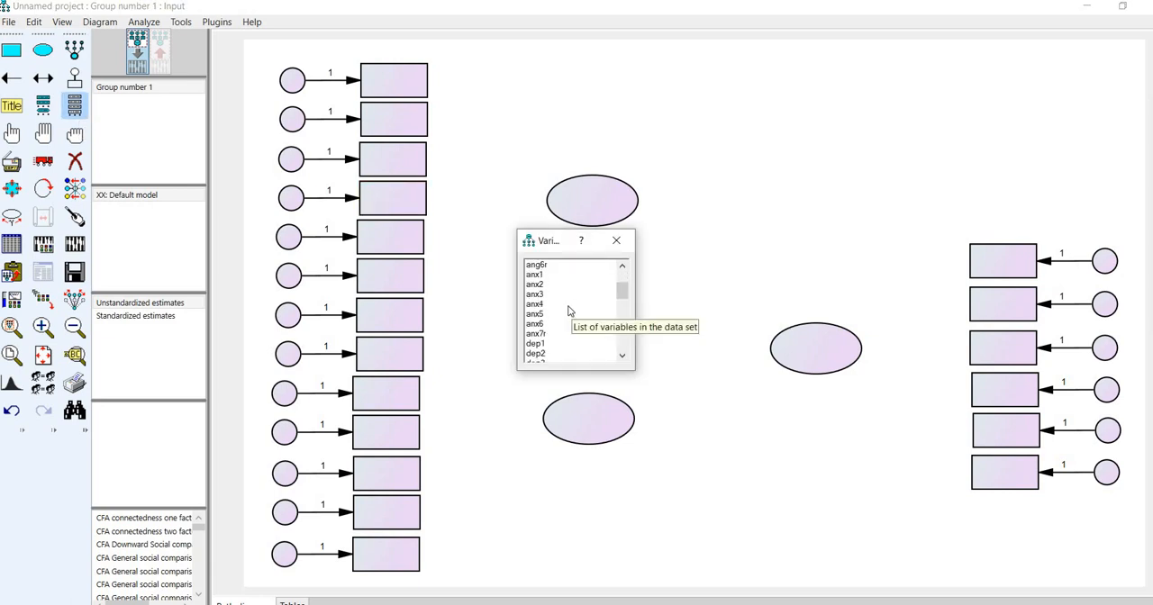
scroll(538, 357, down, 1)
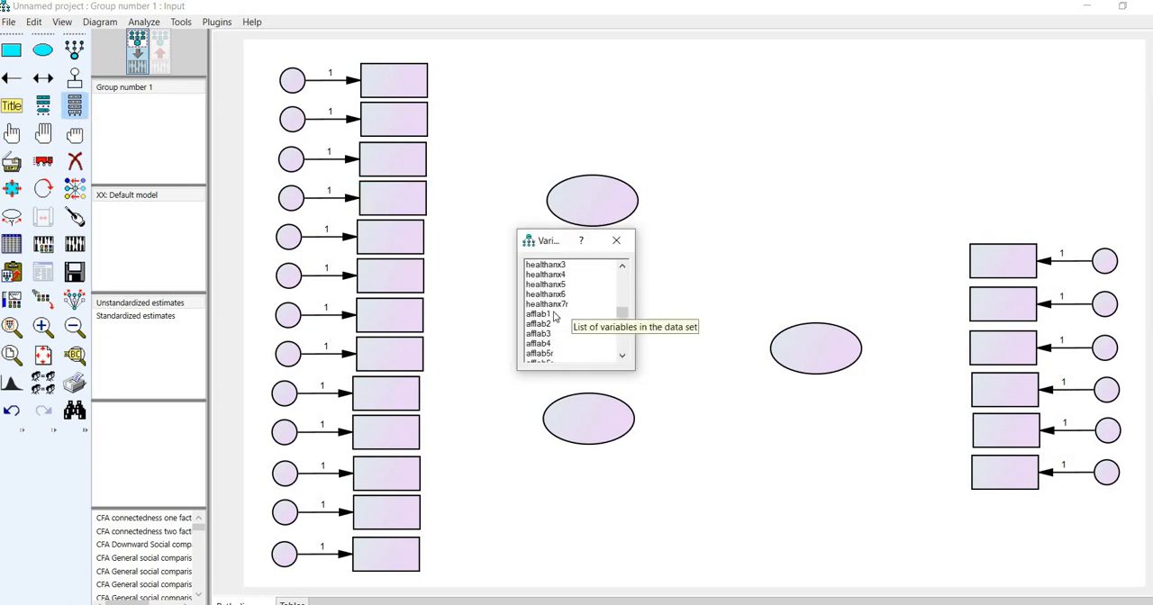
scroll(558, 311, up, 12)
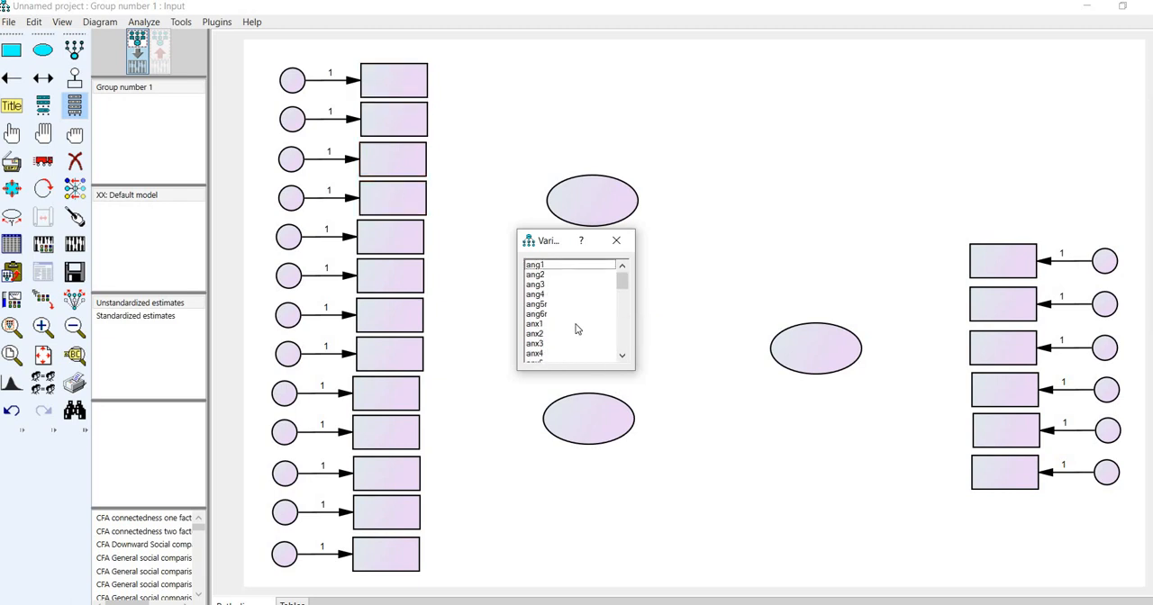
scroll(578, 330, down, 1)
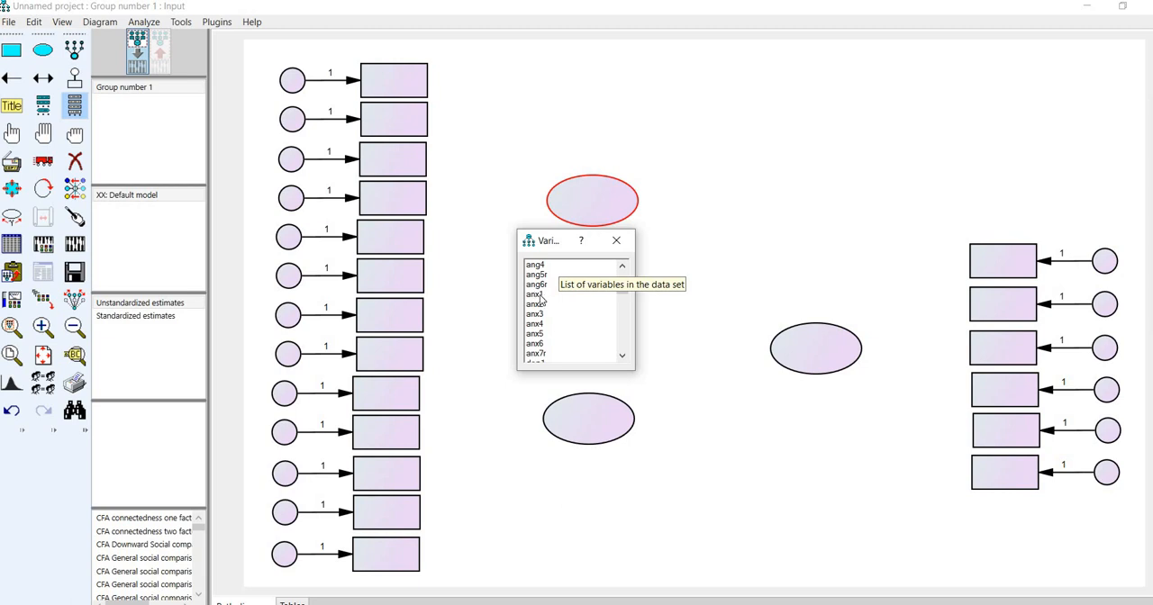
drag(538, 294, 392, 91)
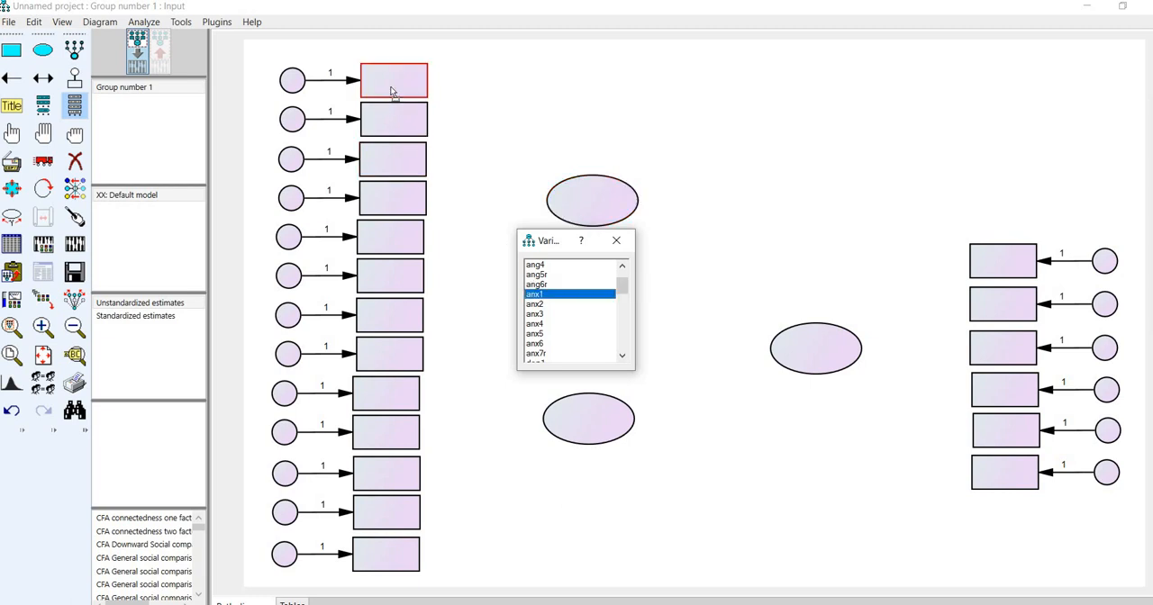
drag(392, 91, 390, 94)
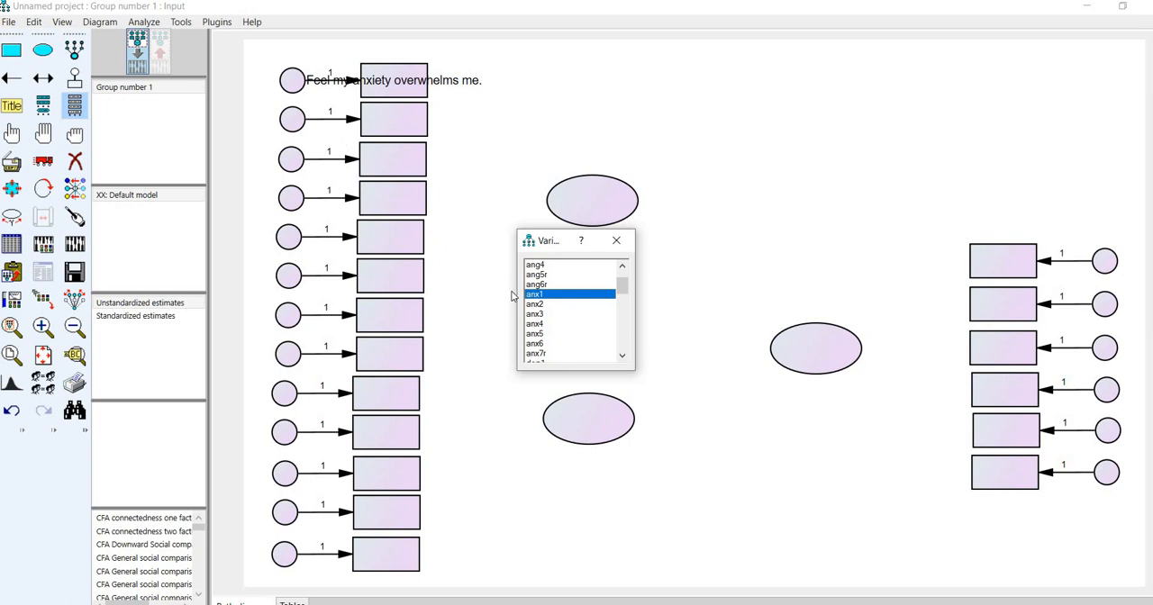
drag(537, 308, 416, 130)
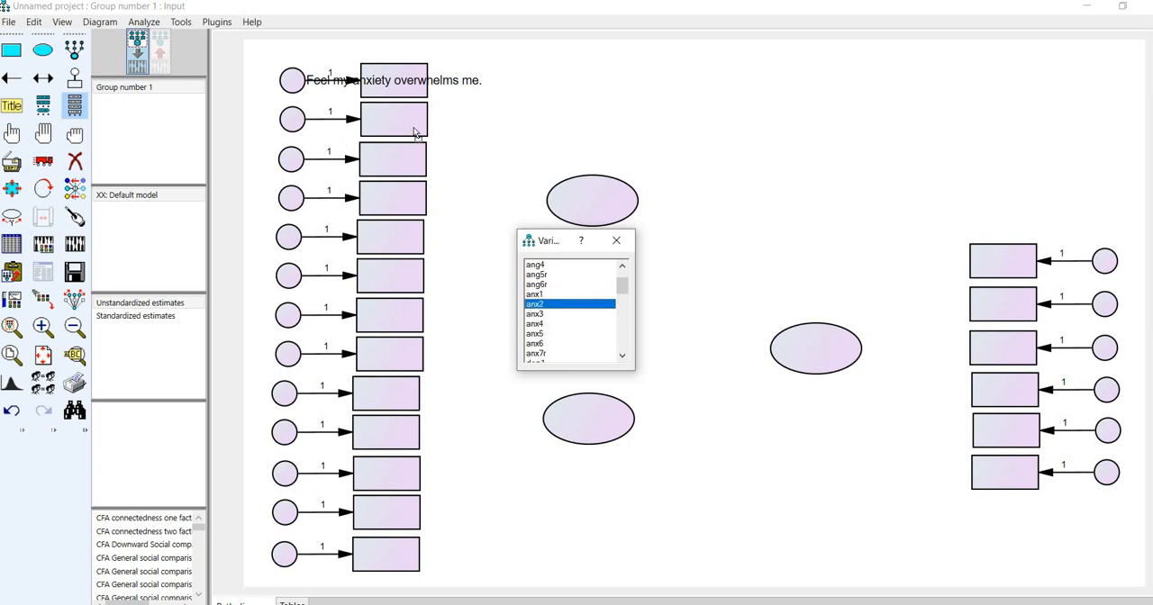
drag(534, 316, 402, 167)
drag(530, 322, 398, 200)
drag(534, 333, 396, 236)
drag(534, 343, 410, 316)
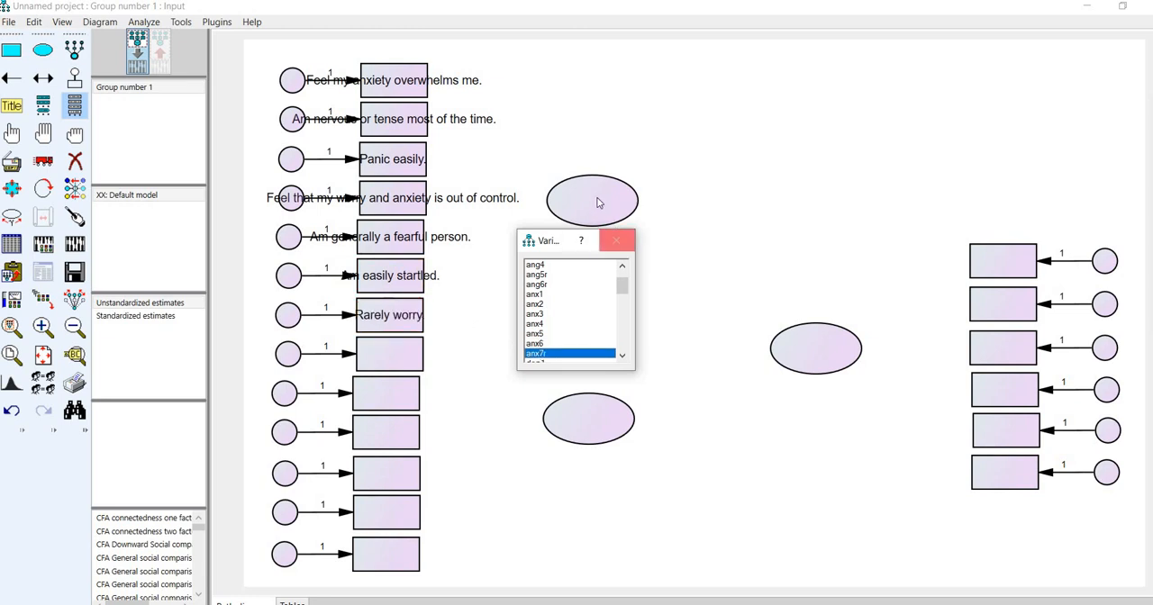
click(616, 240)
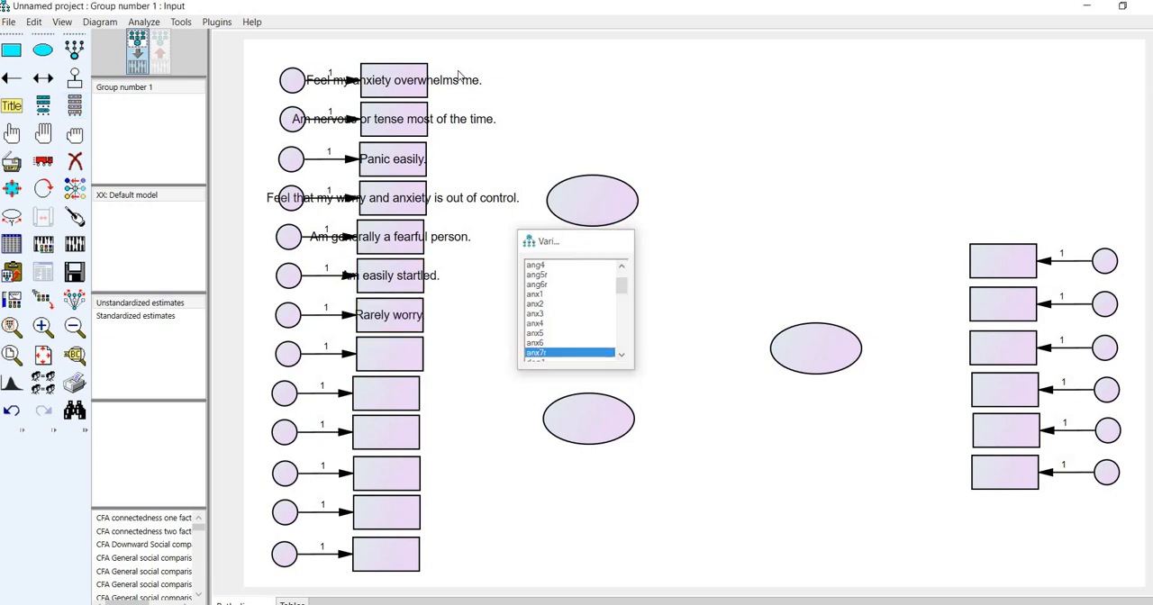
- Clear the variable label of the topmost rectangle in its object properties, keeping the variable name anx1
right_click(401, 79)
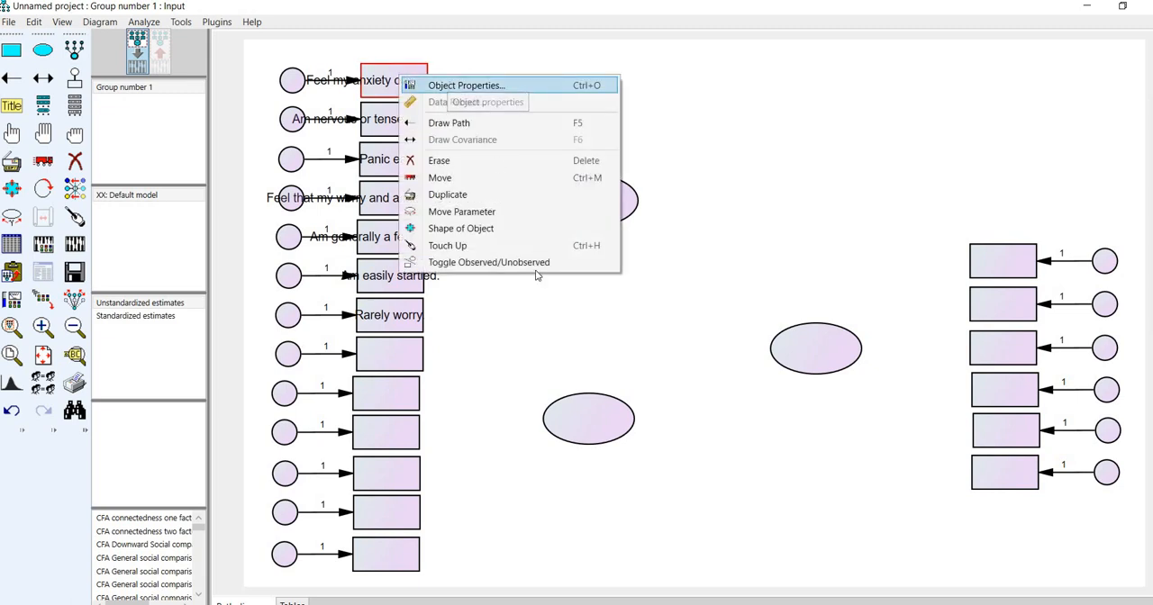
click(455, 86)
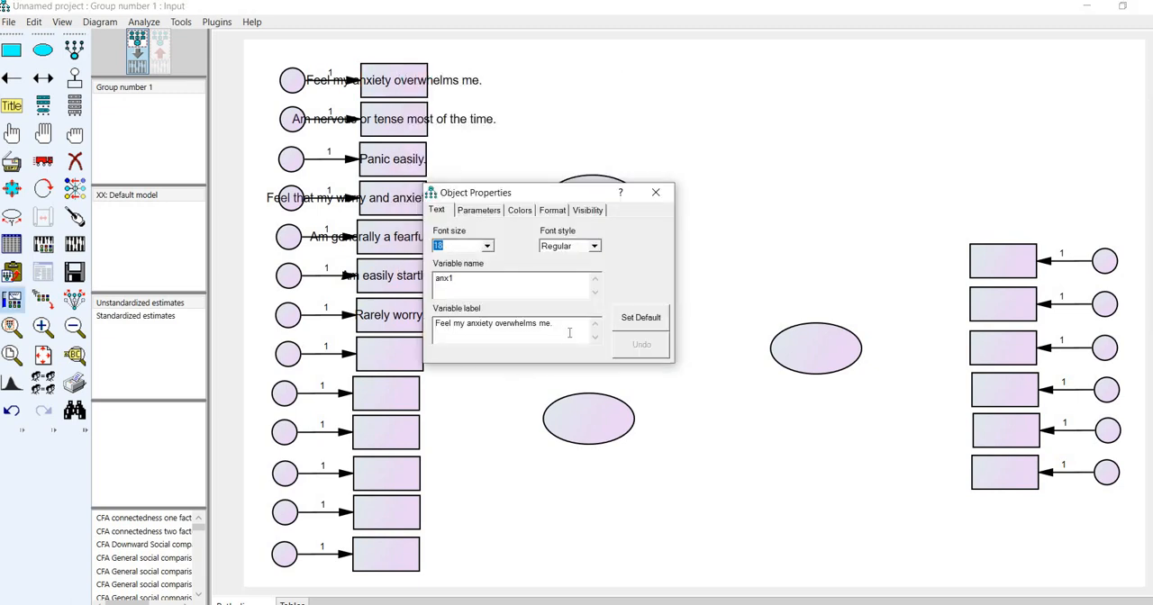
drag(553, 323, 497, 304)
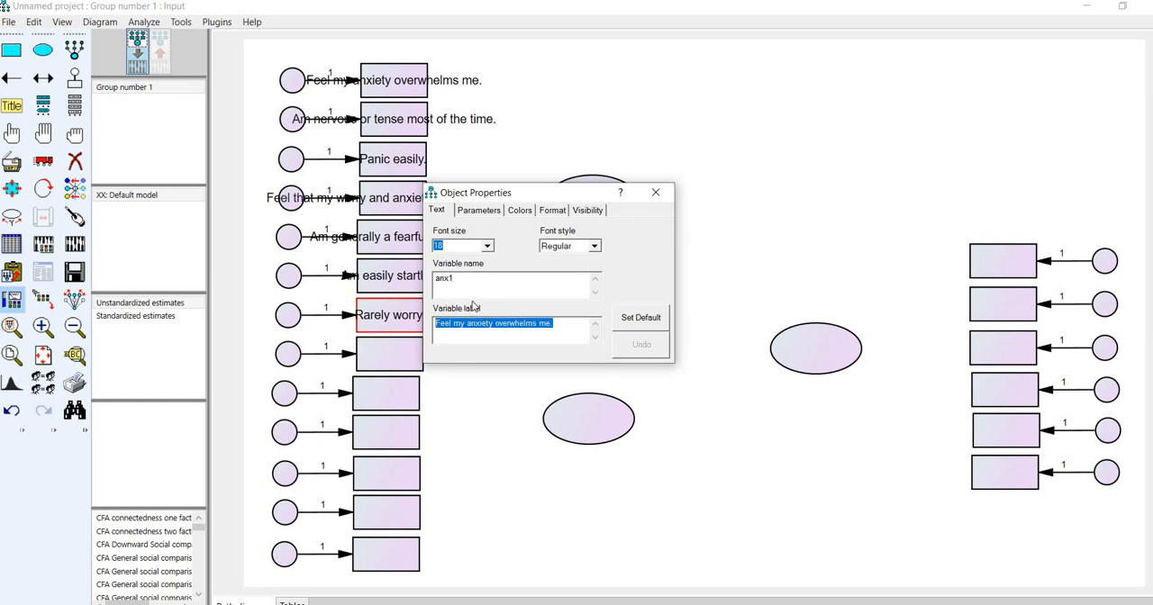
key(Delete)
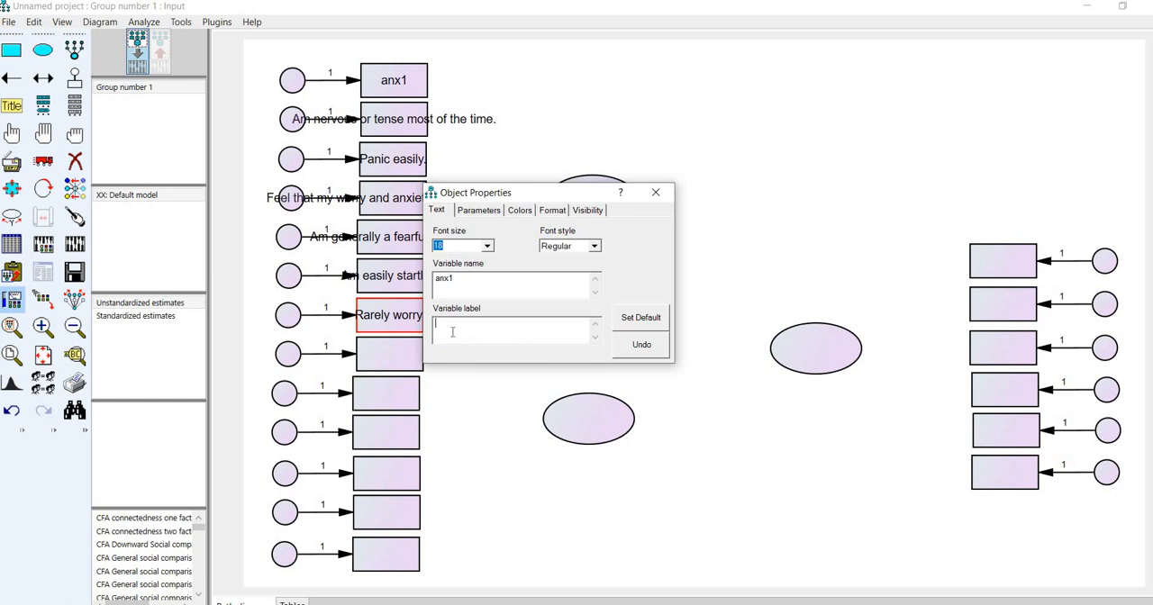
text(anxiety1)
key(BackSpace)
key(BackSpace)
key(BackSpace)
key(BackSpace)
key(BackSpace)
key(BackSpace)
key(BackSpace)
key(BackSpace)
key(shift+Tab)
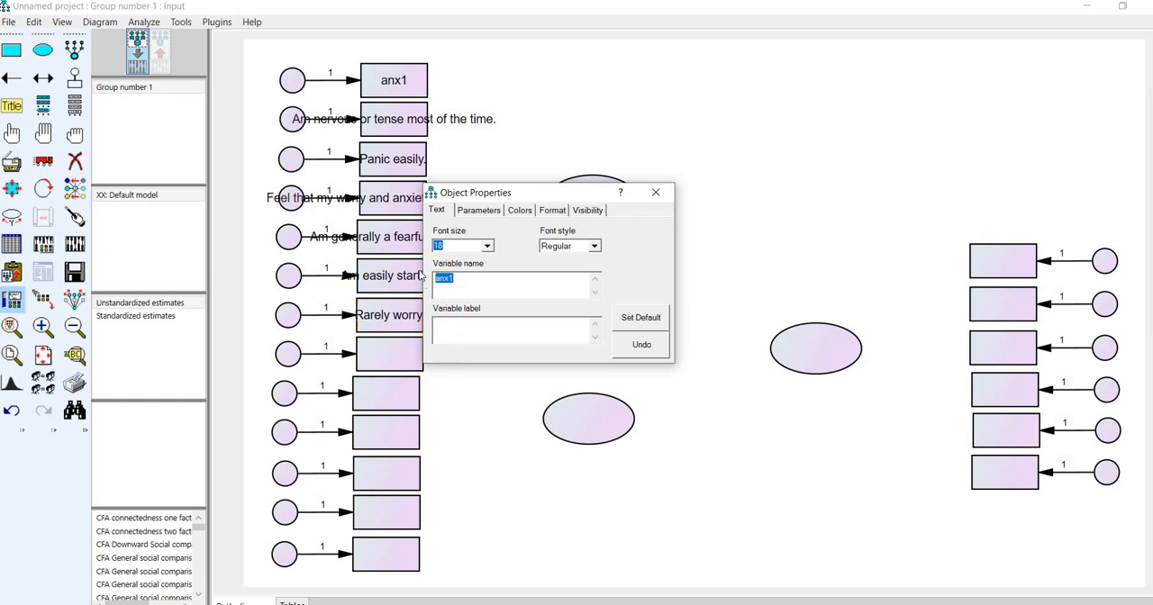
- Clear the variable labels of the second and third rectangles, anx2 and anx3
click(401, 131)
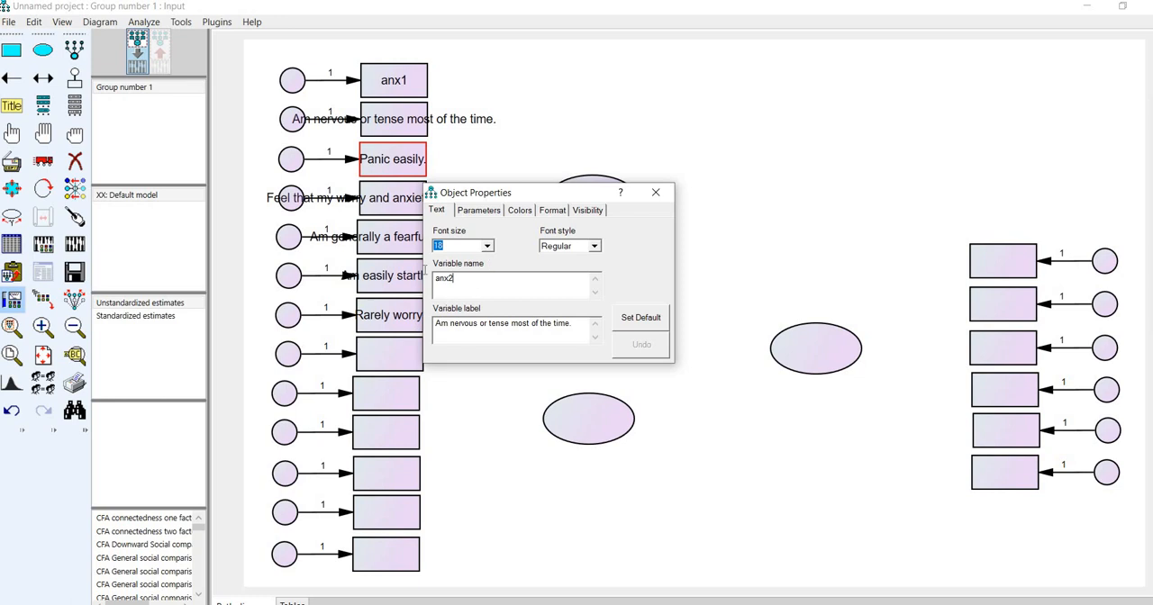
double_click(484, 291)
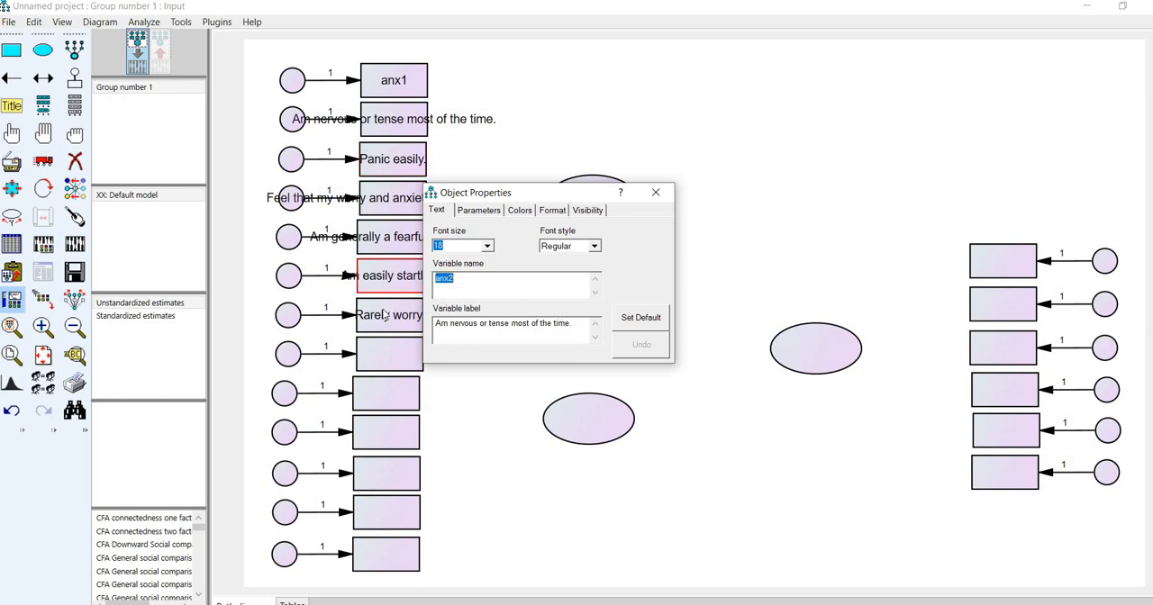
key(Tab)
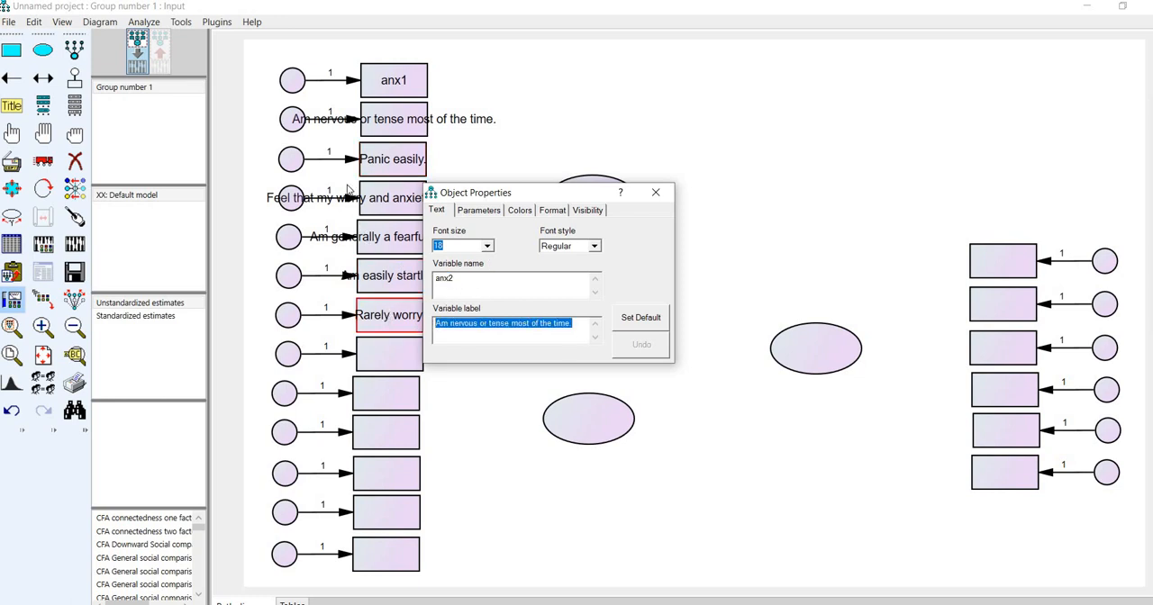
key(Delete)
click(392, 160)
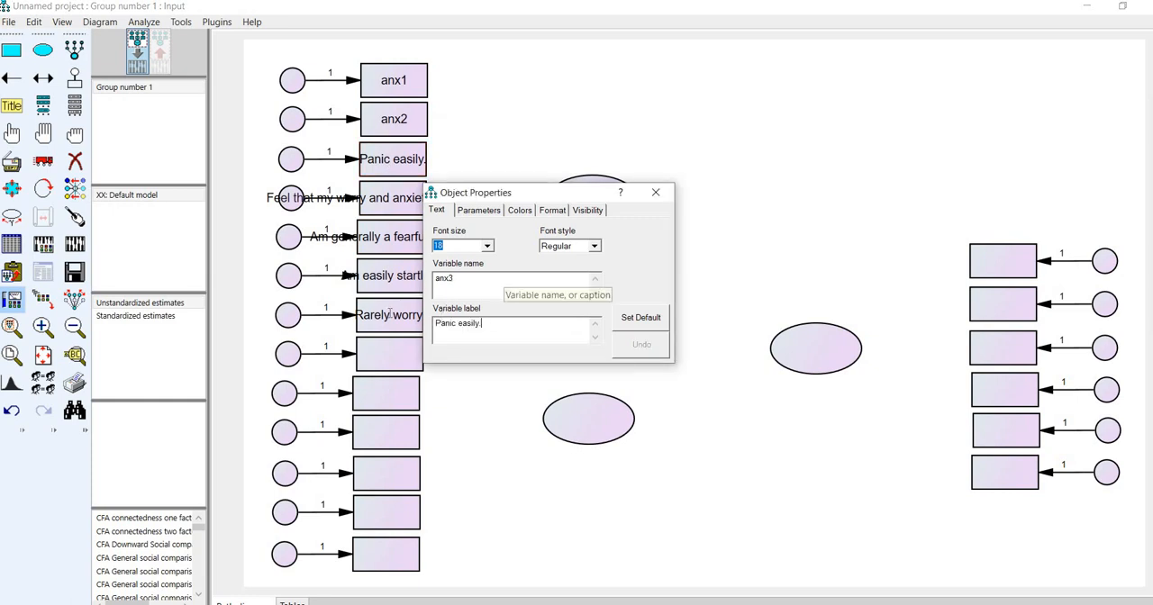
drag(493, 324, 390, 314)
key(Delete)
- Clear the variable label of the fourth rectangle, anx4
click(391, 208)
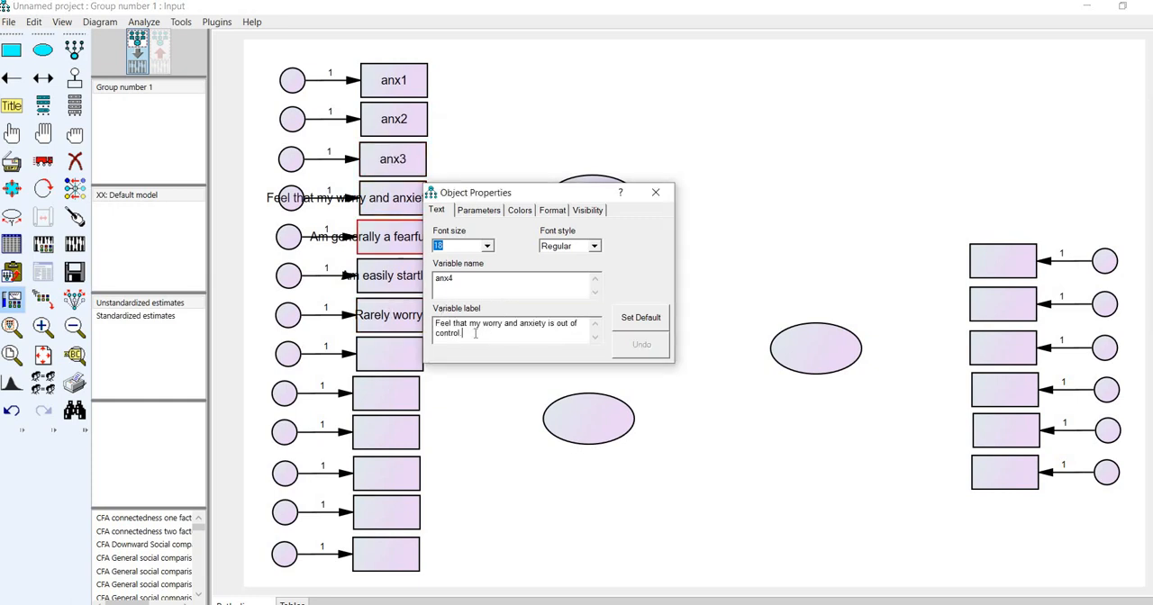
drag(505, 333, 436, 322)
key(Delete)
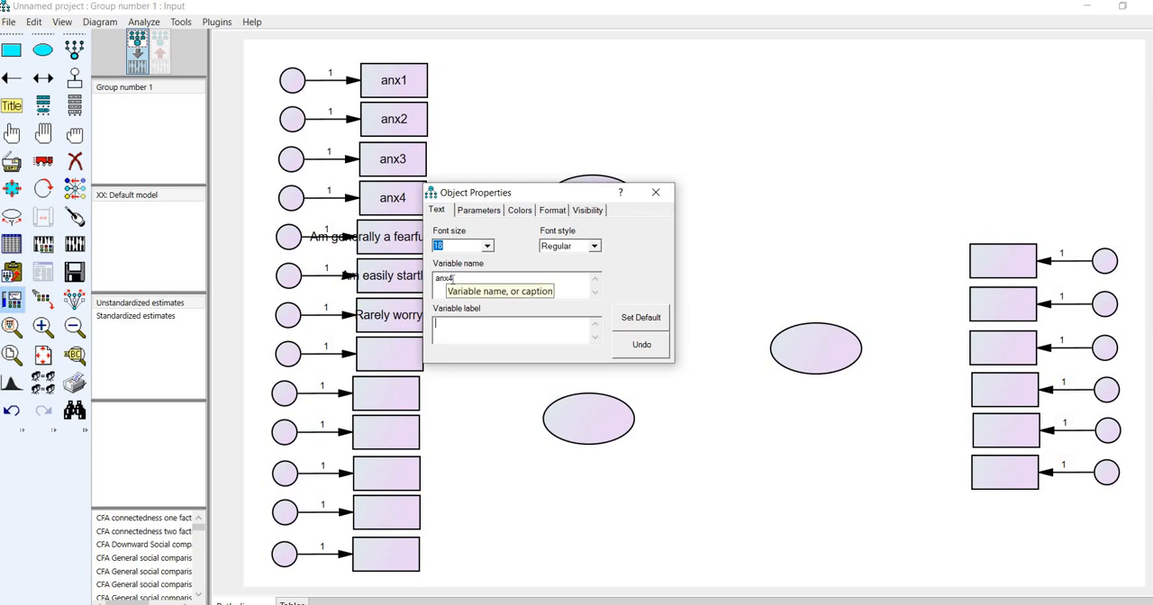
drag(455, 282, 424, 275)
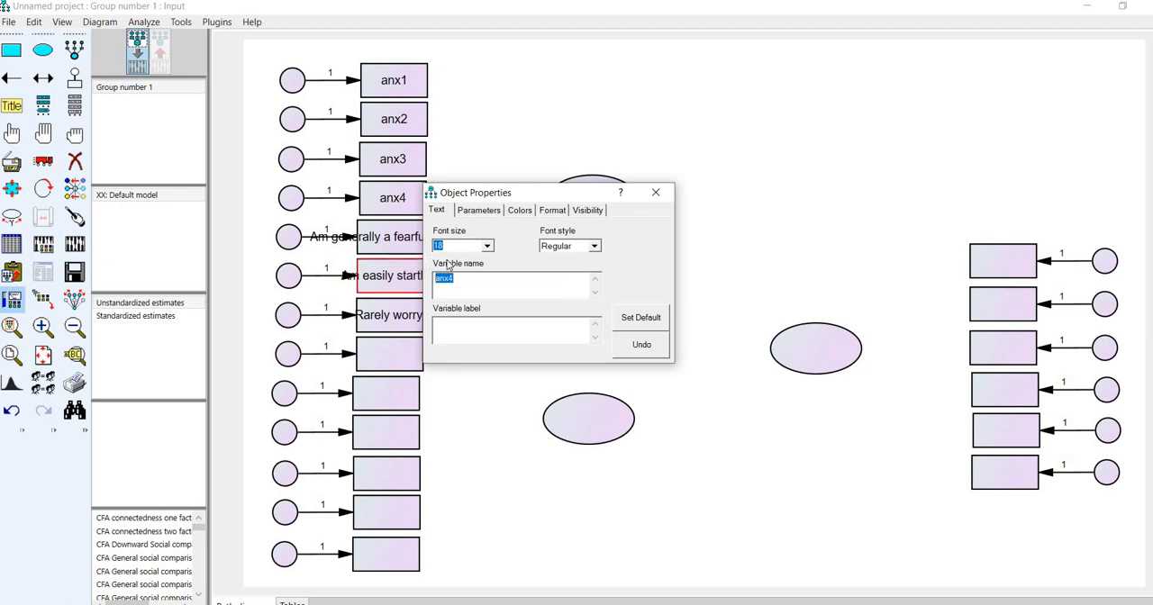
- Try font size 12 on the fourth rectangle, anx4, and restore it to 18
key(ctrl+c)
text(1)
click(406, 214)
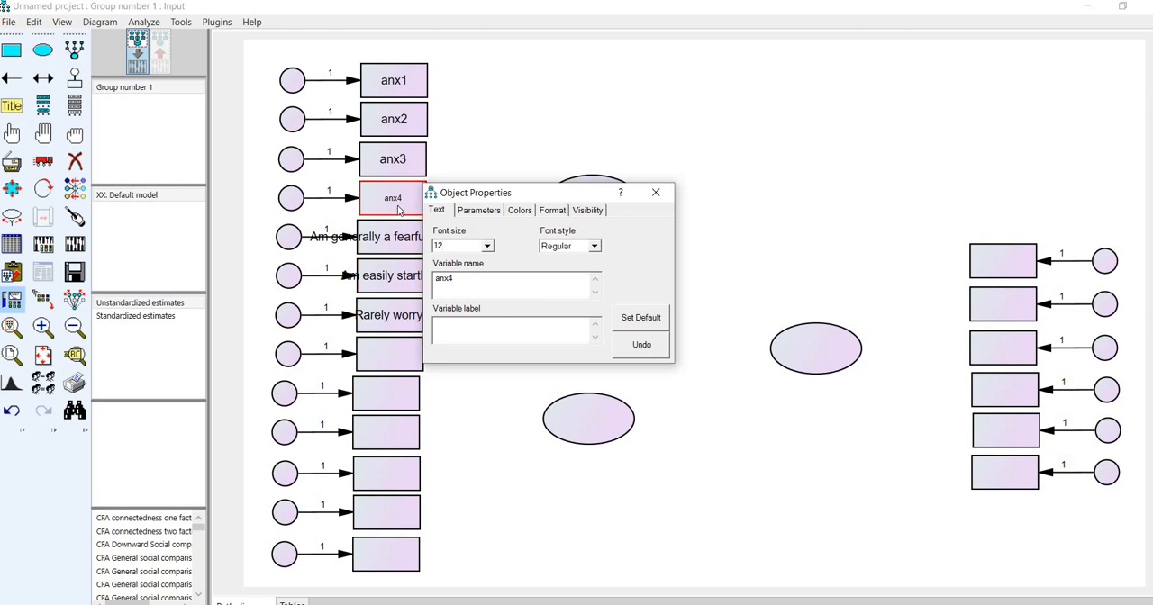
double_click(438, 246)
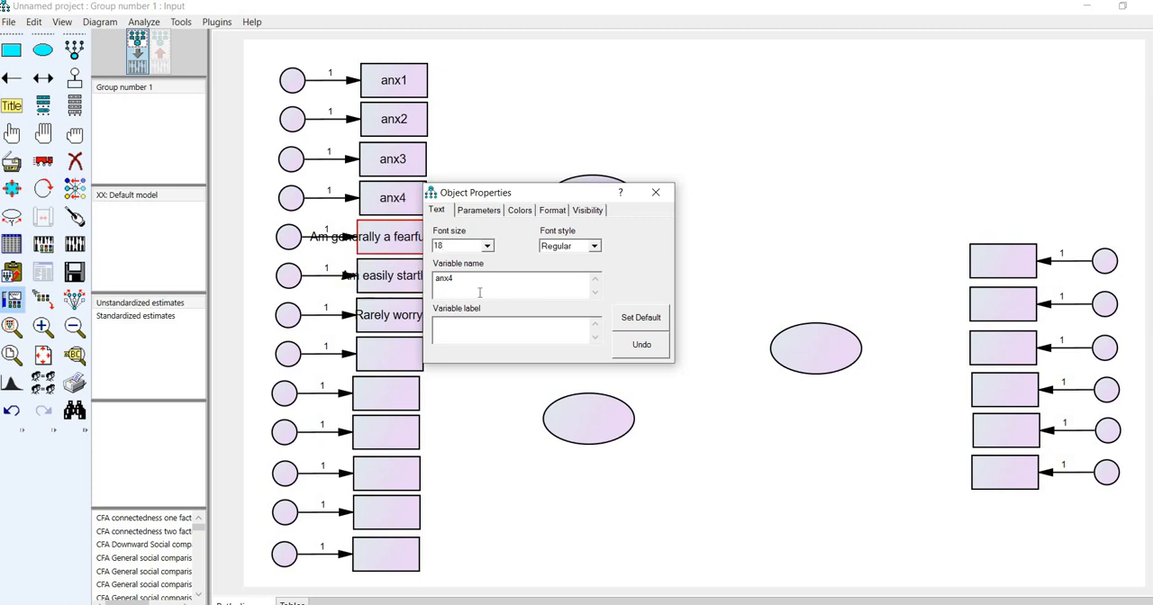
- Clear the variable labels of the fifth, sixth and seventh rectangles, anx5, anx6 and anx7r
click(401, 234)
drag(543, 324, 344, 317)
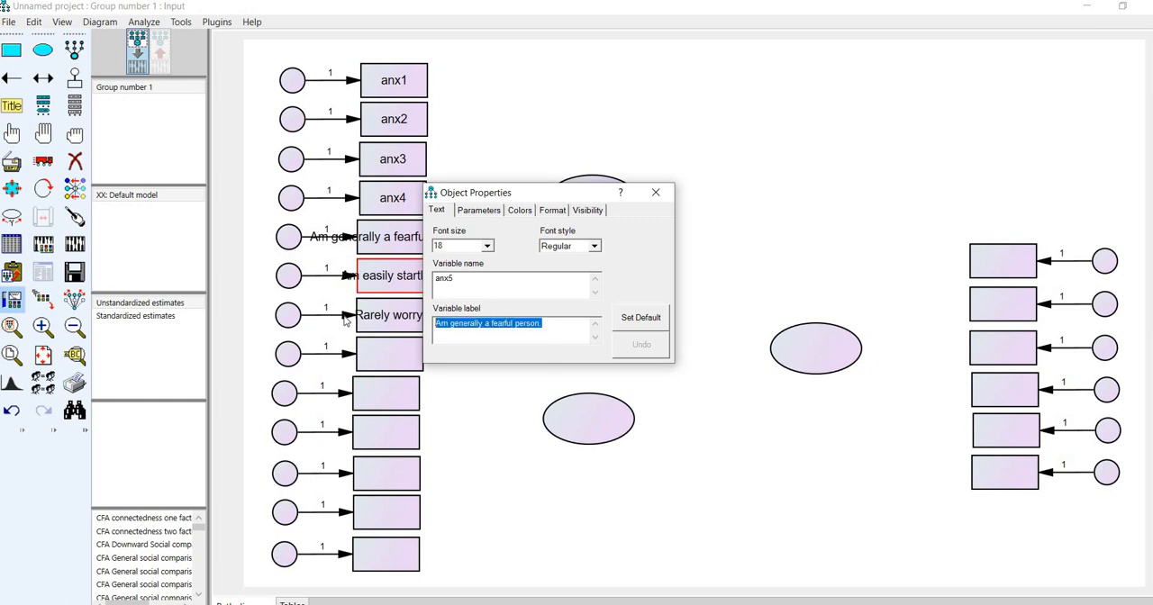
key(BackSpace)
click(374, 281)
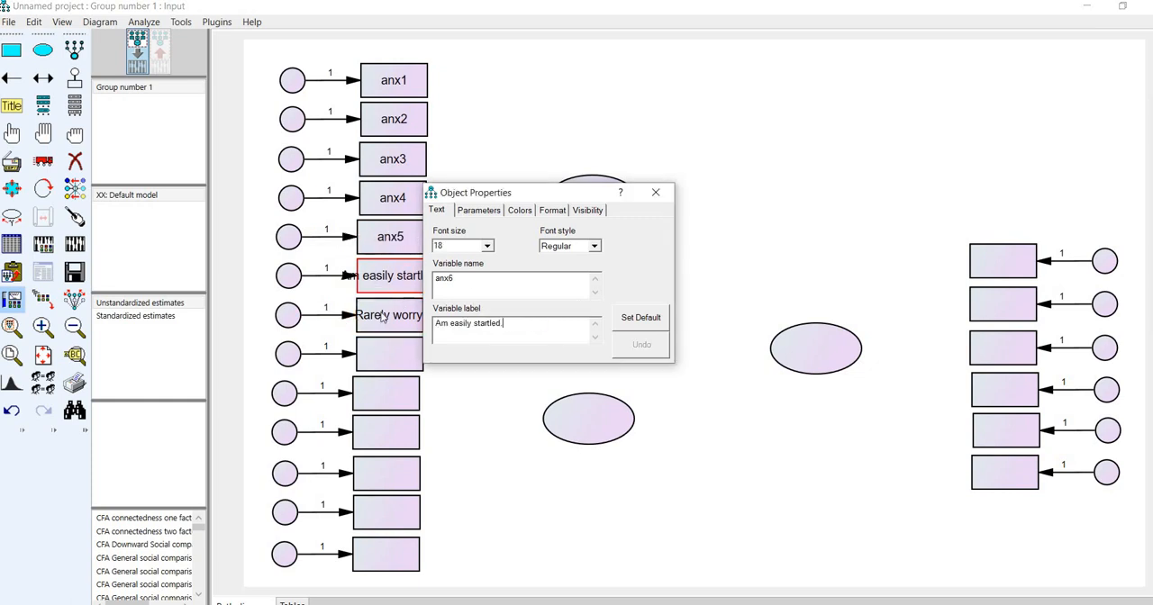
drag(509, 324, 377, 318)
key(BackSpace)
click(383, 317)
key(ctrl+a)
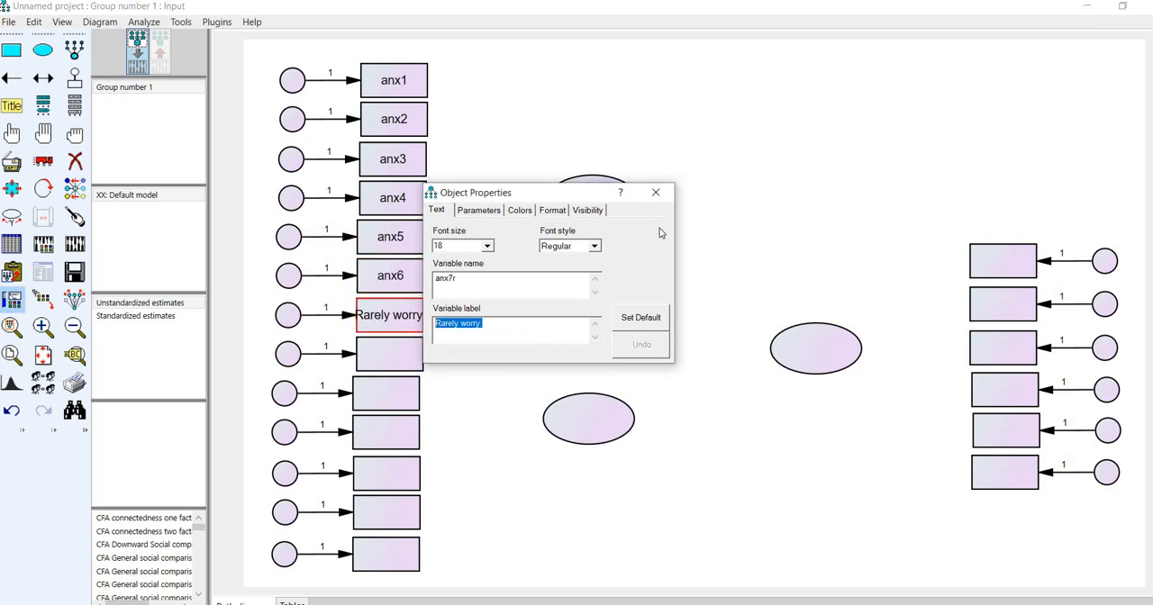
key(BackSpace)
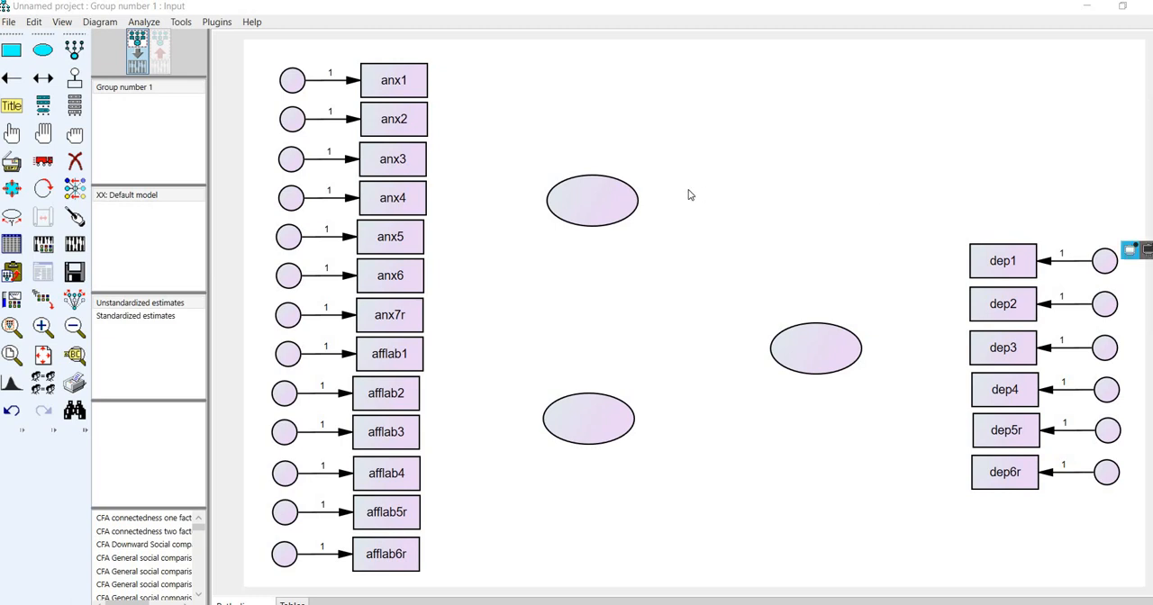
- Name the upper latent variable ellipse anxious in its object properties
right_click(599, 198)
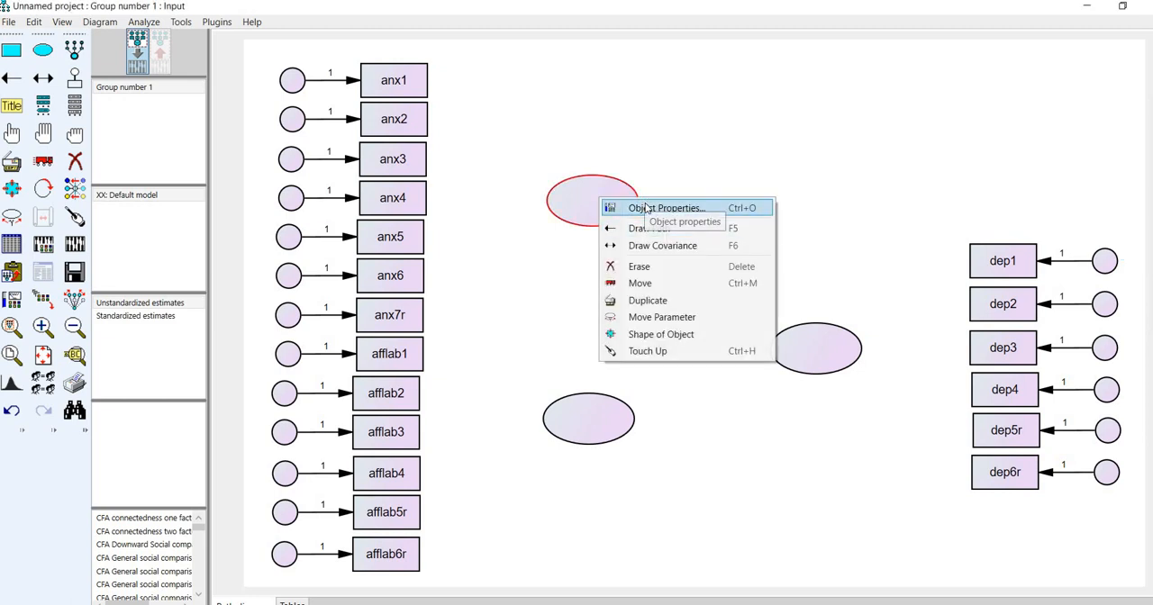
click(644, 208)
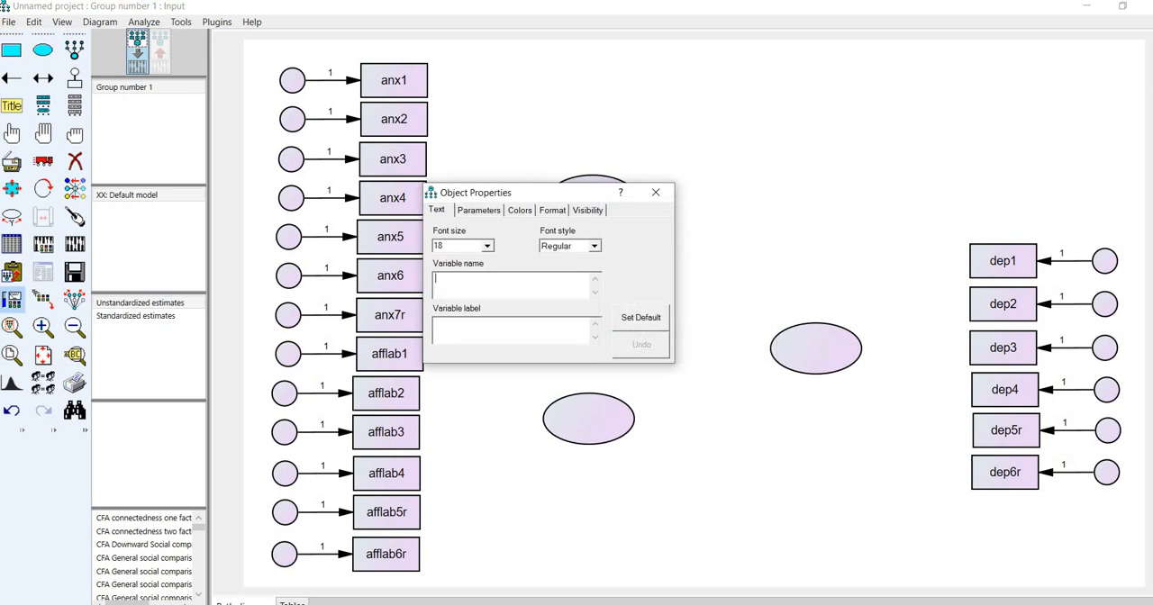
text(n)
key(BackSpace)
text(anxious)
- Name the lower latent variable ellipse aff.lability and the ellipse nearest the six-row column dep
click(587, 430)
text(aff.lability)
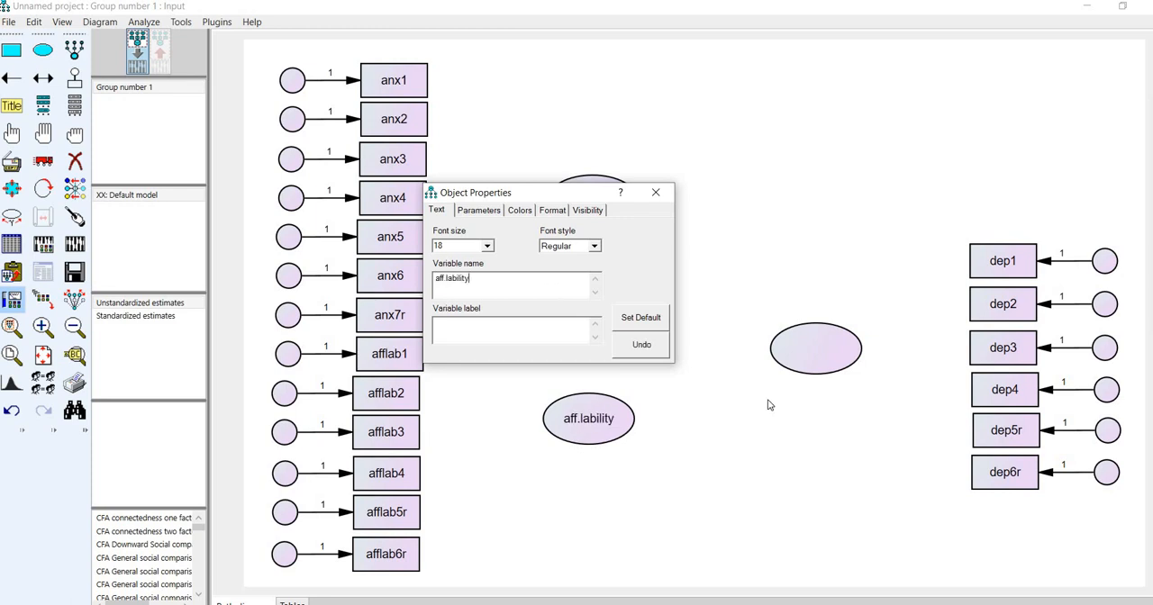
click(821, 344)
text(dep)
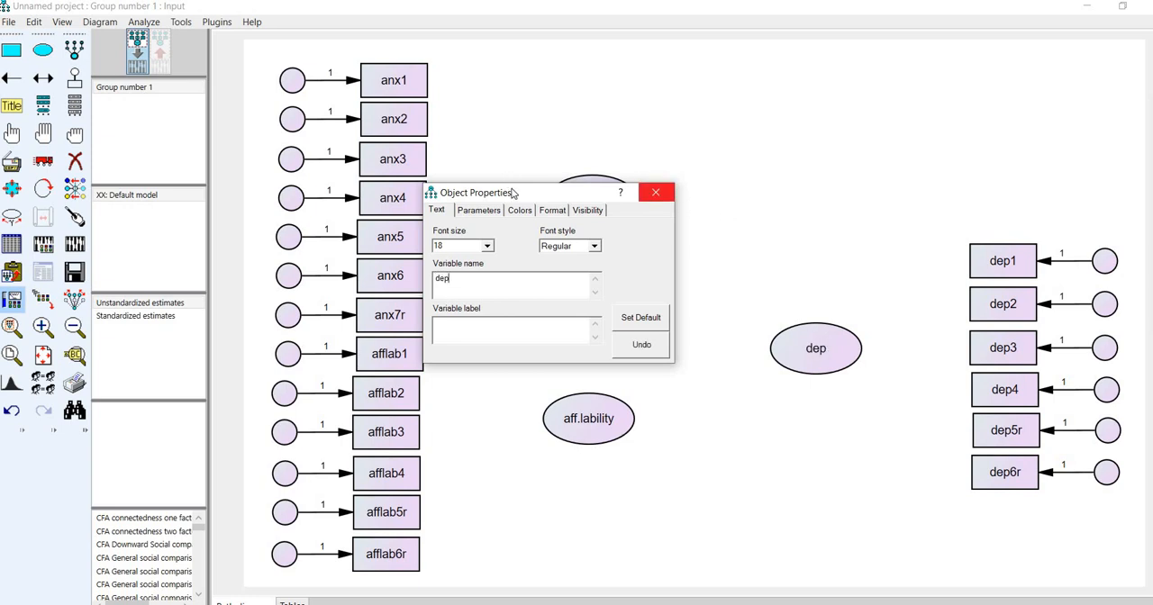
drag(540, 191, 763, 97)
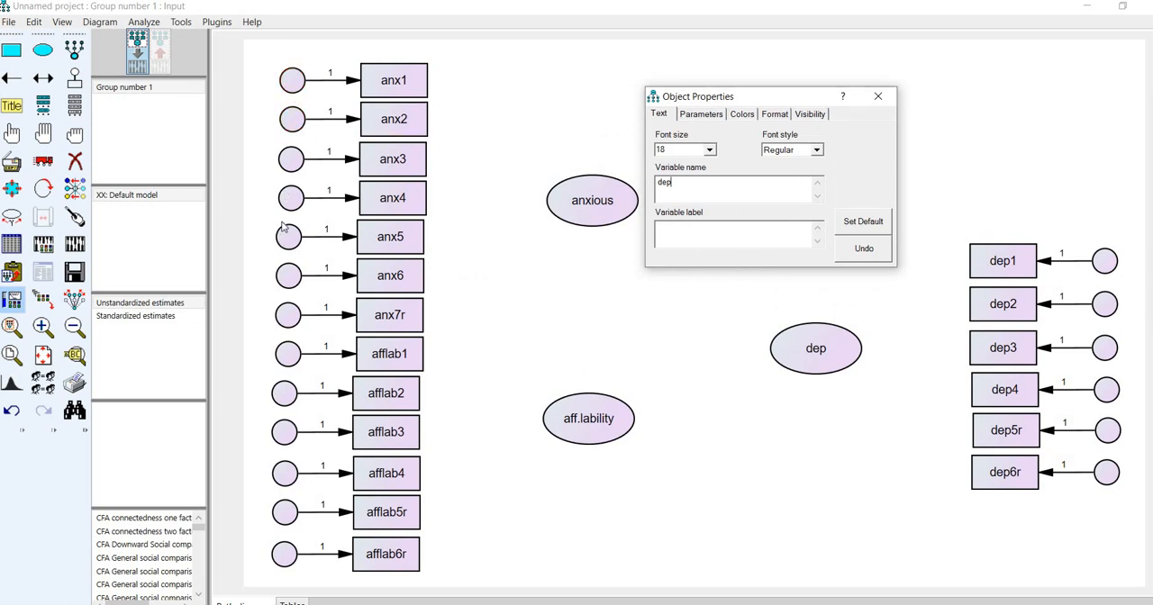
click(290, 85)
drag(667, 92, 412, 87)
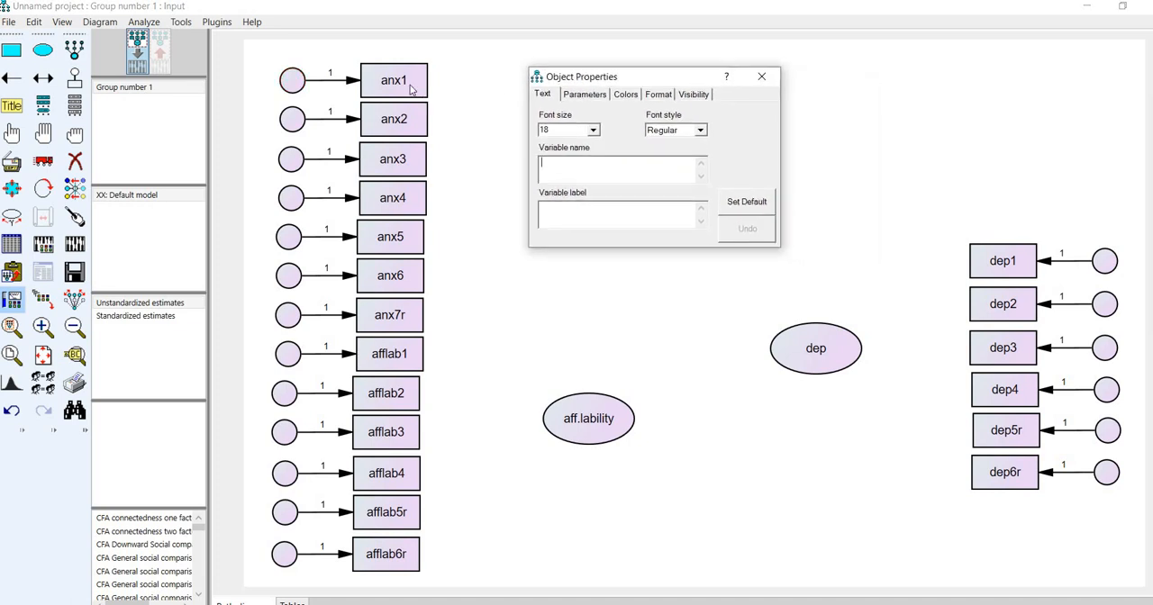
click(396, 112)
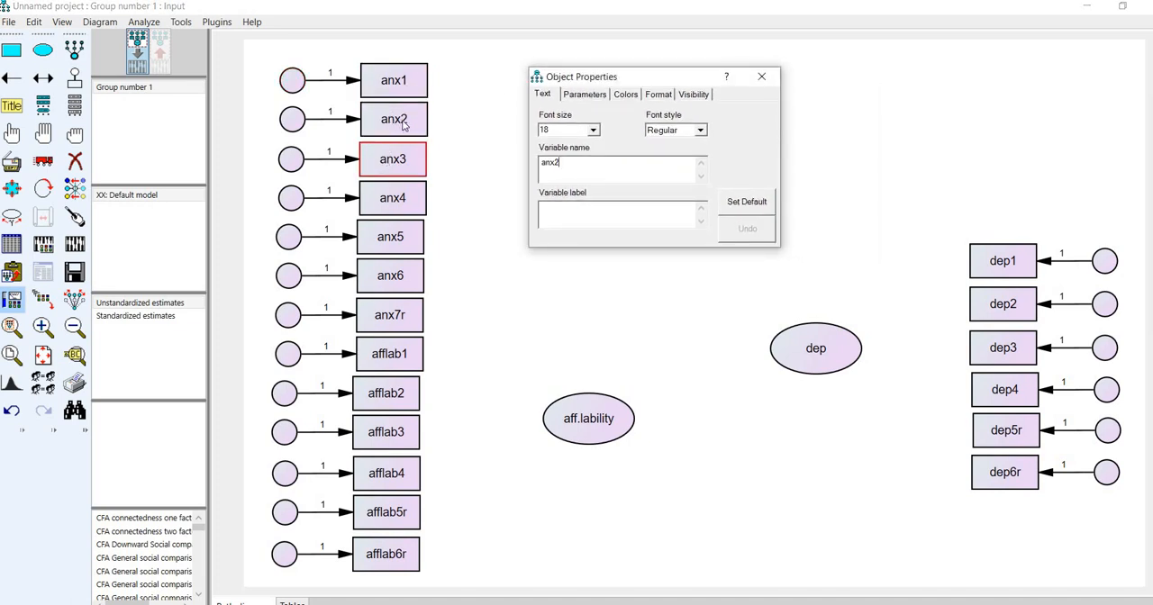
click(405, 199)
click(387, 232)
- Name the error circles of anx1, anx2, anx3 and anx4 as e1, e2, e3 and e4
click(296, 83)
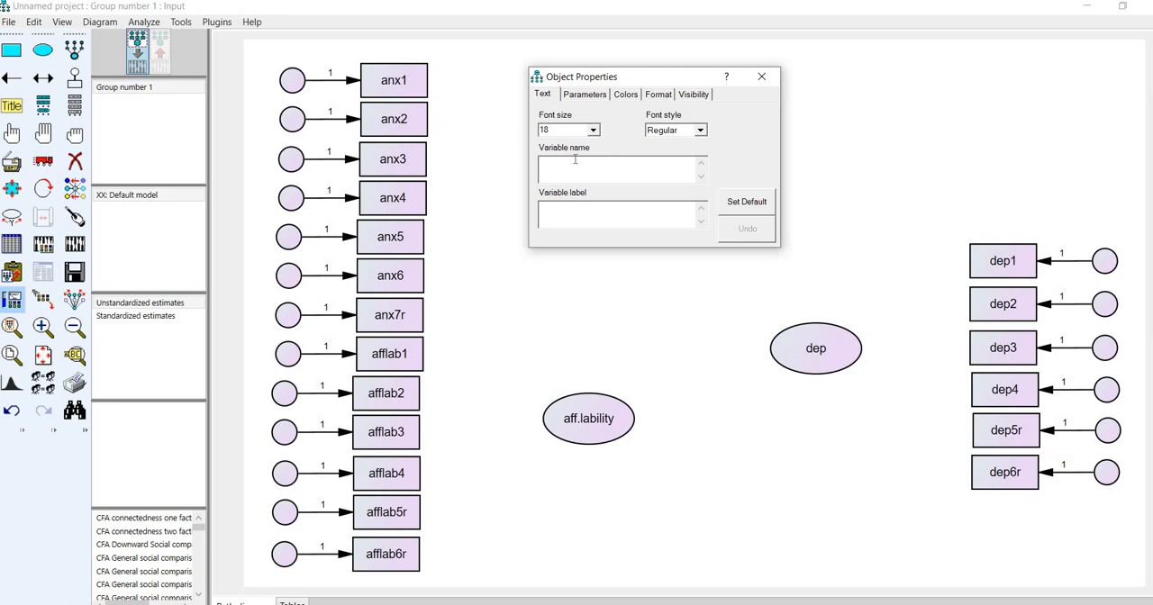
text(e1)
click(298, 124)
text(e2)
click(293, 163)
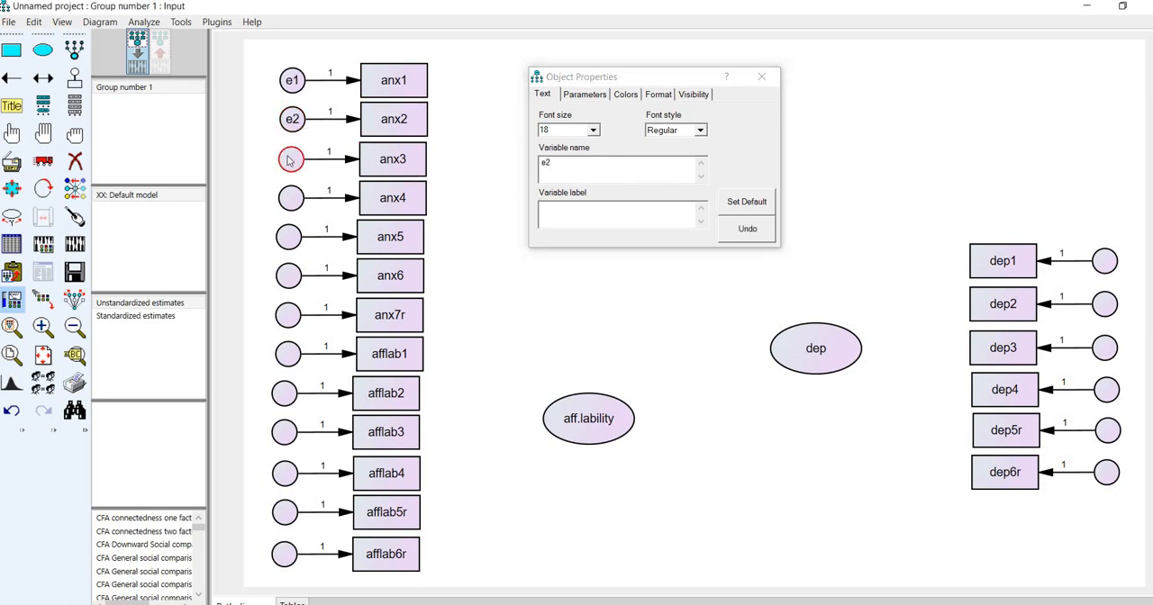
text(e3)
click(295, 198)
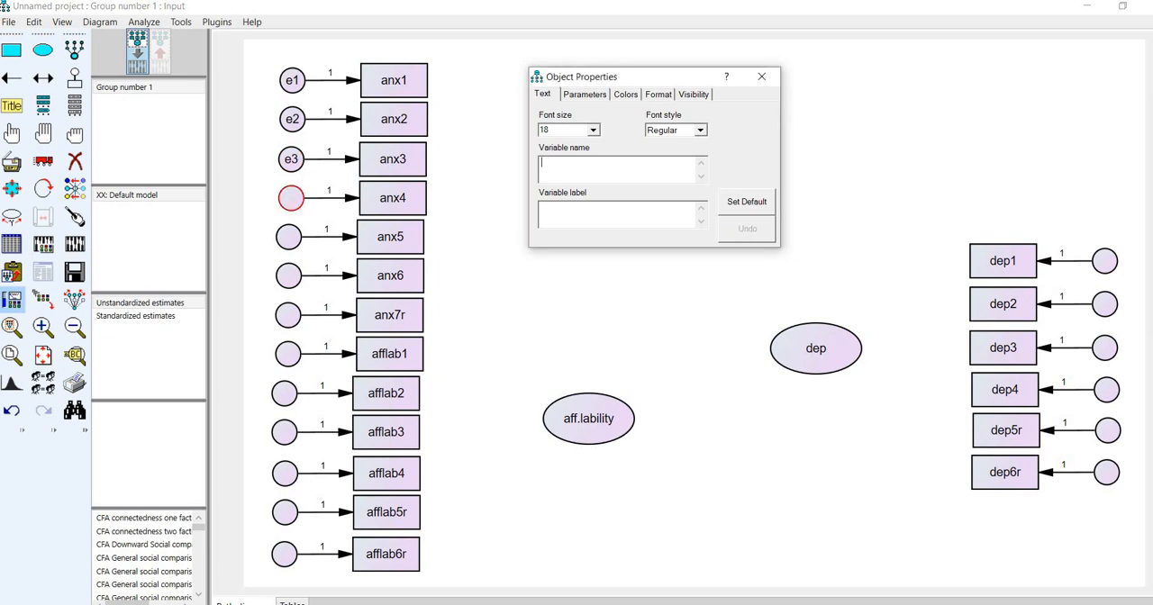
text(e4)
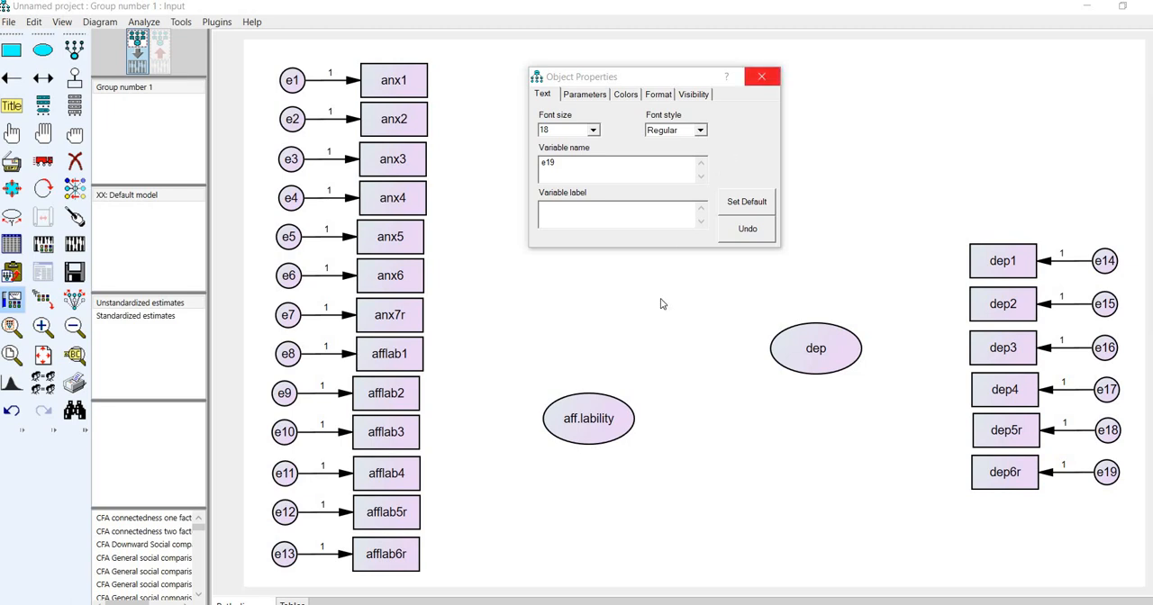
- Give the aff.lability ellipse the two-line variable label "affective lability" and close its object properties
drag(675, 78, 867, 60)
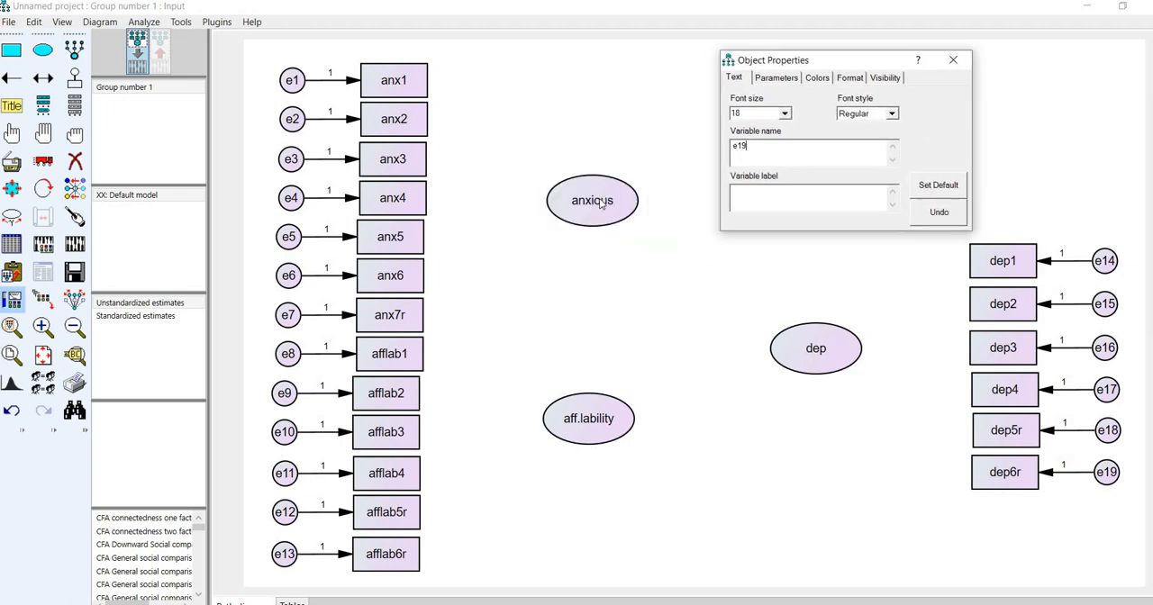
click(599, 200)
click(784, 335)
click(599, 430)
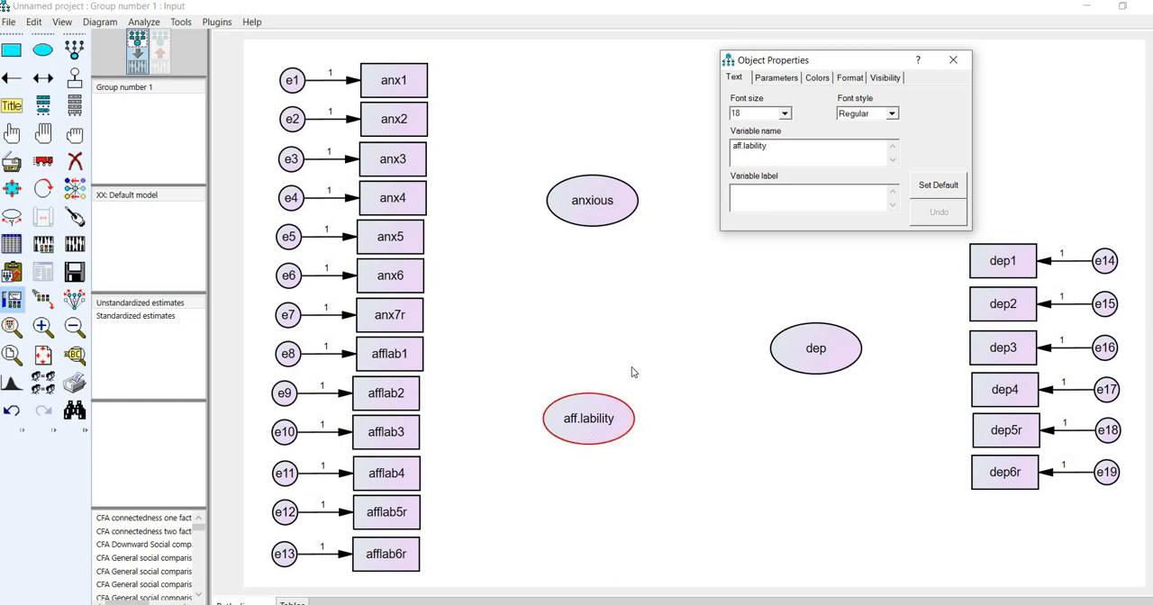
click(787, 144)
click(770, 194)
text(affective)
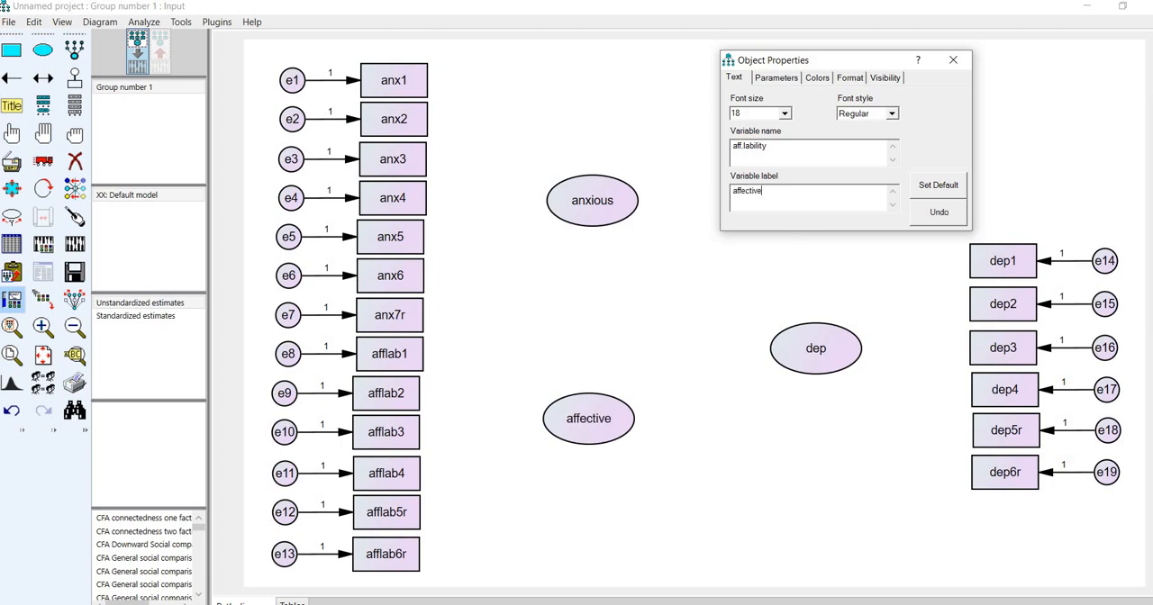
key(Return)
text(lability)
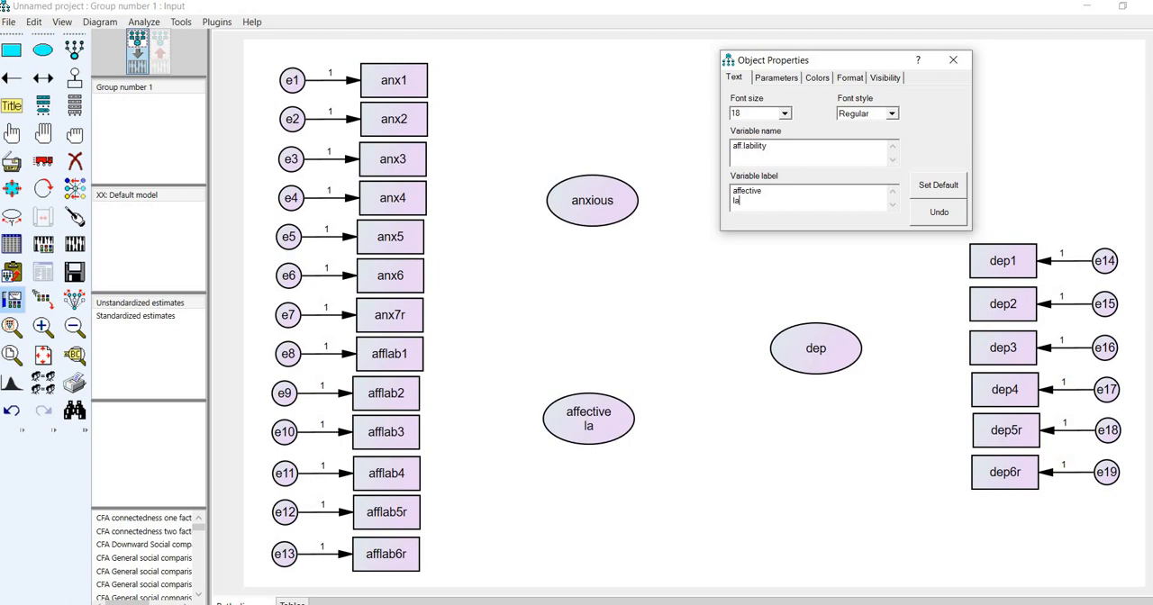
click(953, 60)
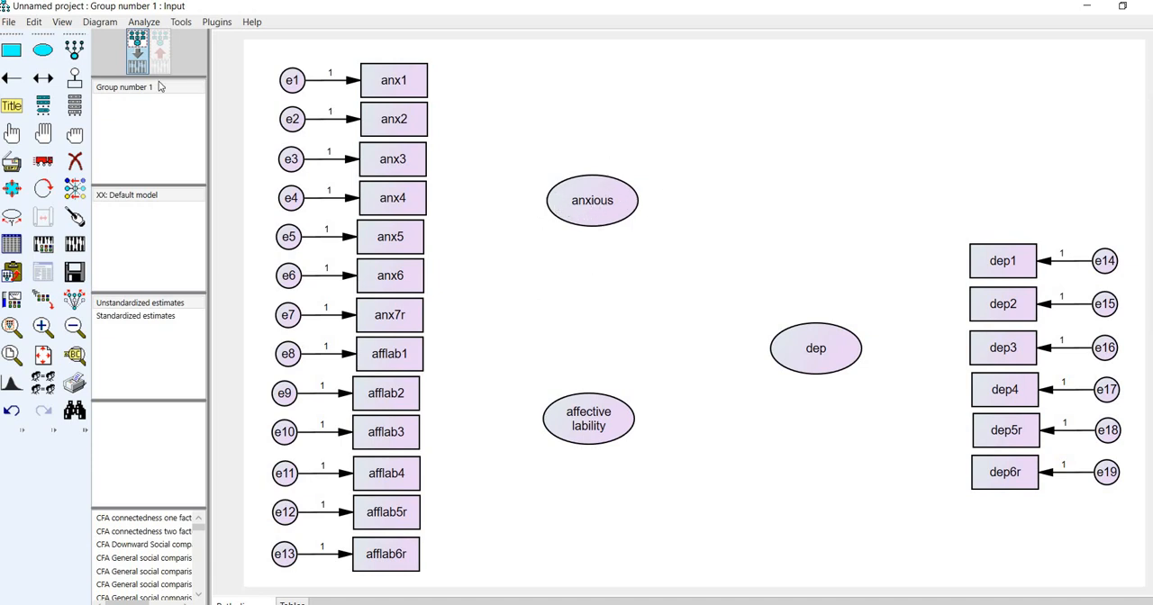
- Draw single-headed paths from the anxious ellipse to each of its indicators, anx1 through anx6 and anx7r
click(14, 84)
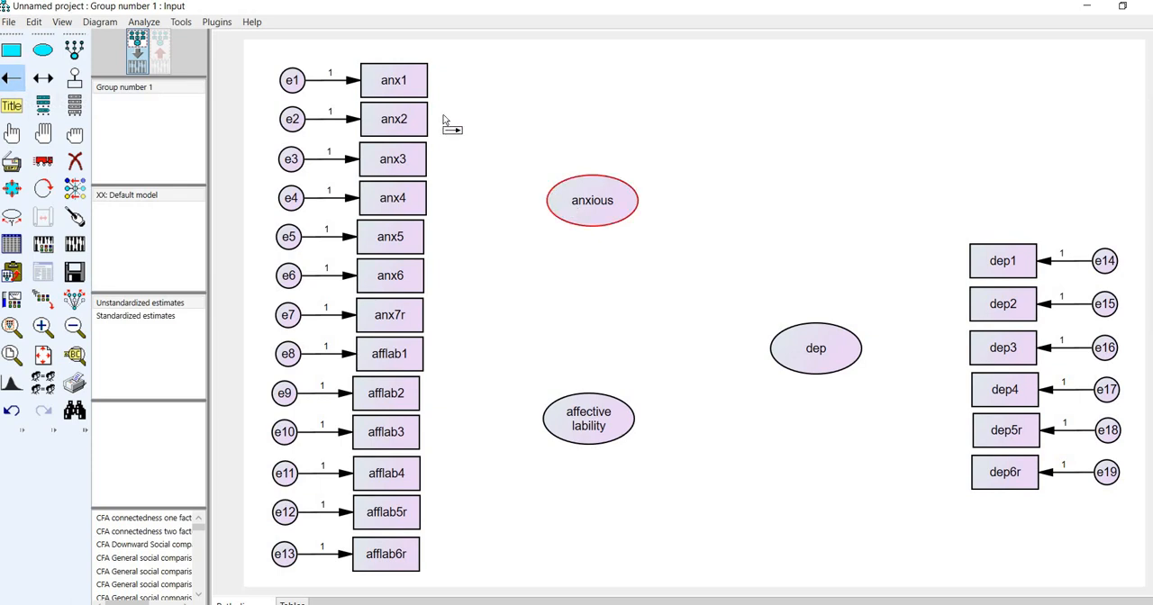
mouse_move(436, 90)
mouse_down()
mouse_move(510, 154)
mouse_move(552, 218)
mouse_move(552, 200)
mouse_up()
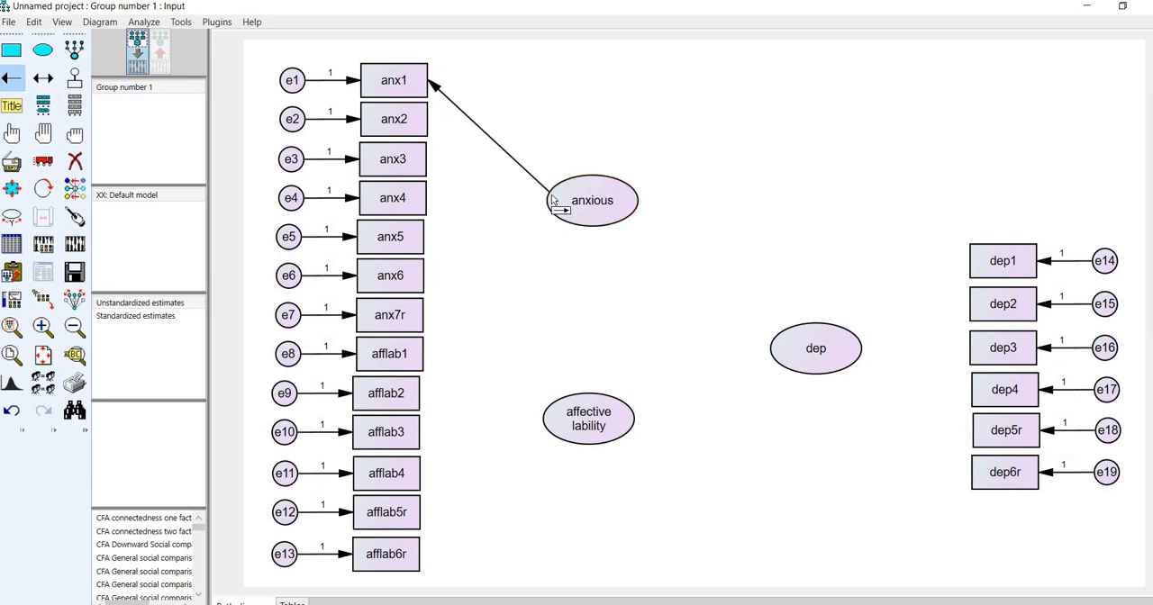
mouse_move(440, 126)
mouse_down()
mouse_move(528, 206)
mouse_move(553, 203)
mouse_up()
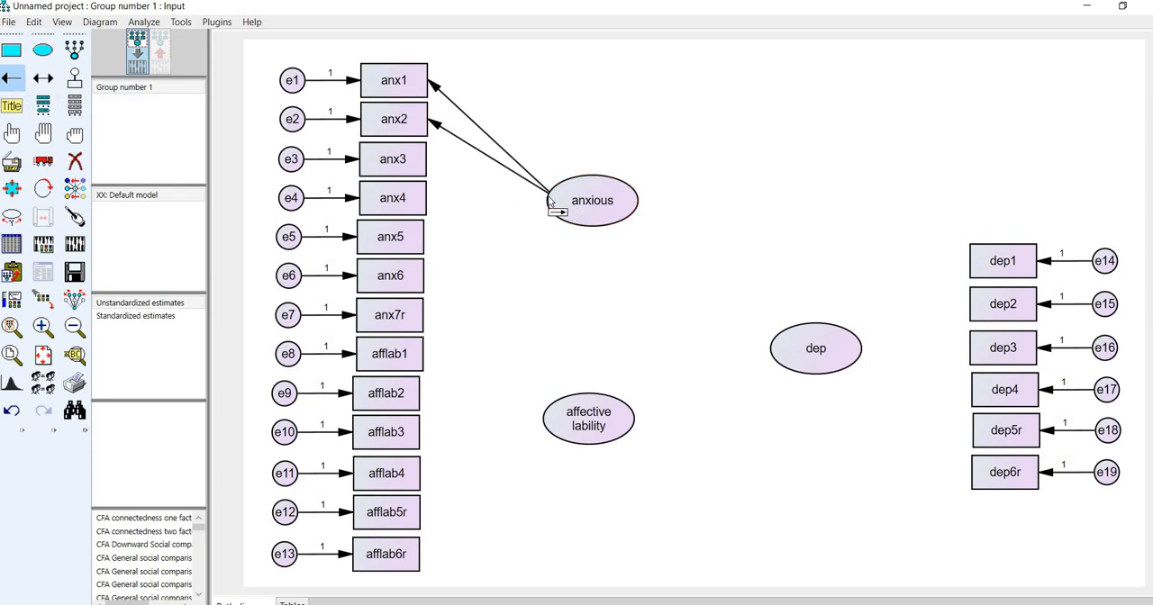
drag(433, 168, 552, 208)
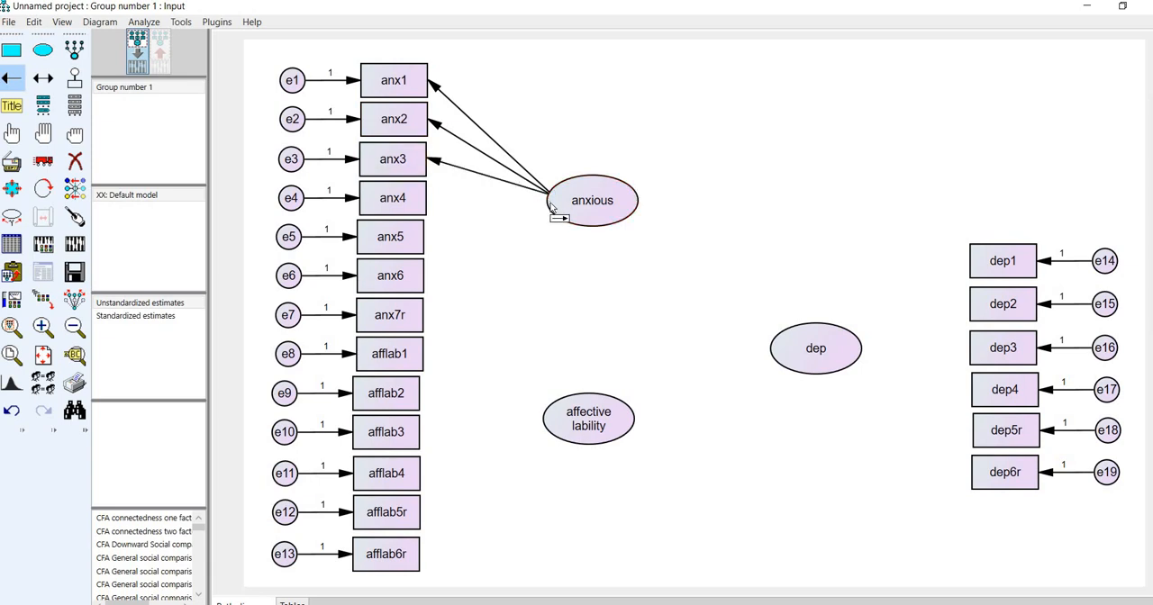
mouse_move(431, 208)
mouse_down()
mouse_move(528, 218)
mouse_move(554, 209)
mouse_move(417, 230)
mouse_move(421, 241)
mouse_move(555, 218)
mouse_up()
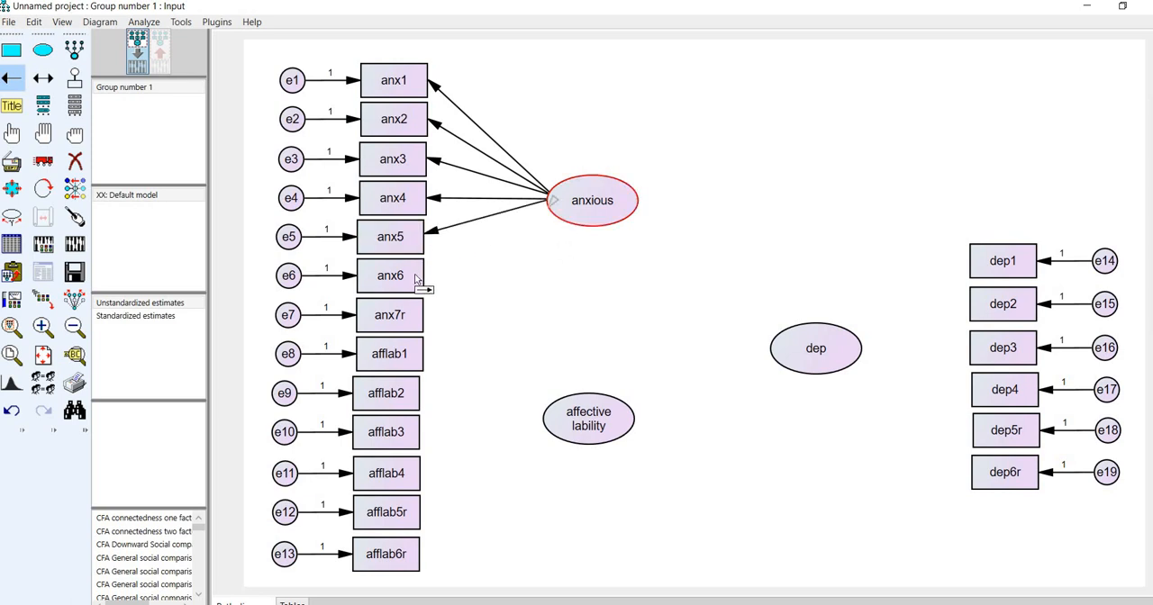
drag(417, 279, 556, 220)
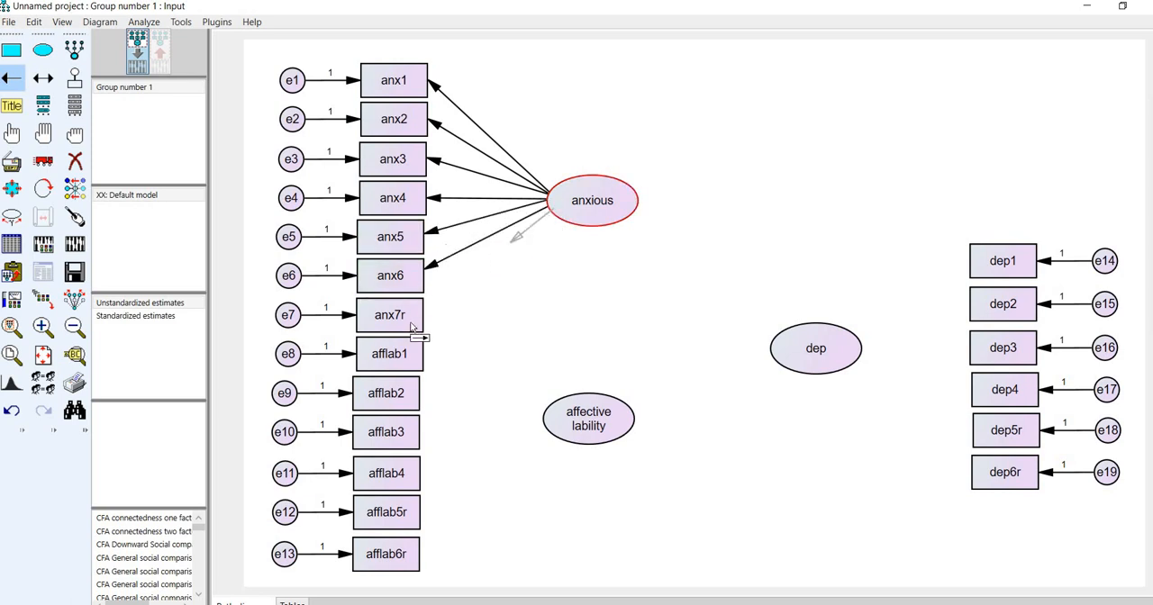
drag(411, 327, 416, 326)
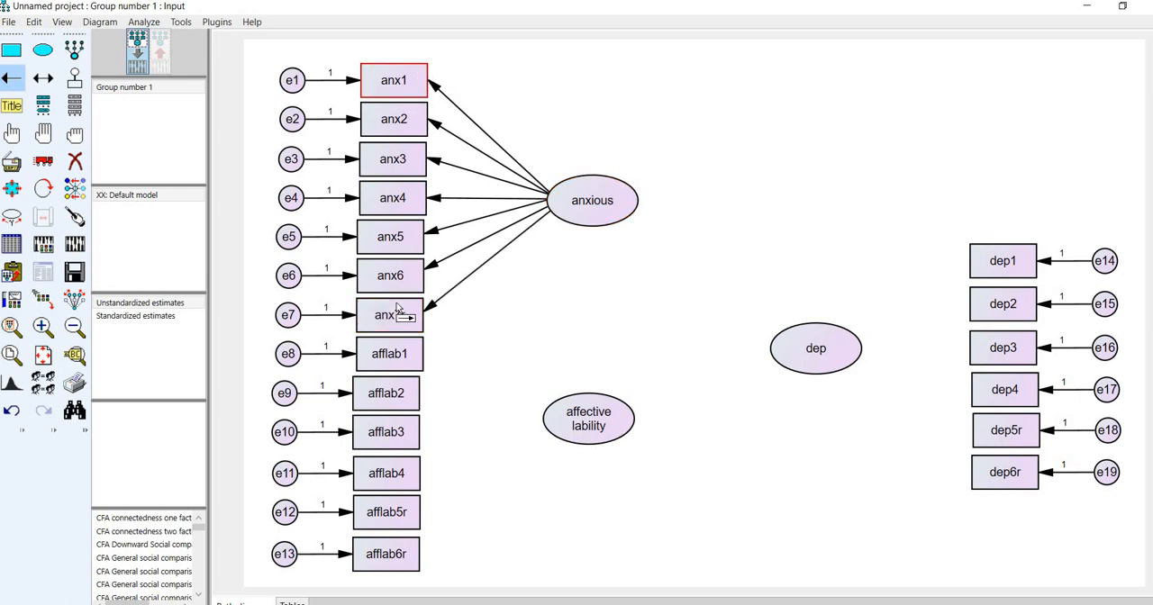
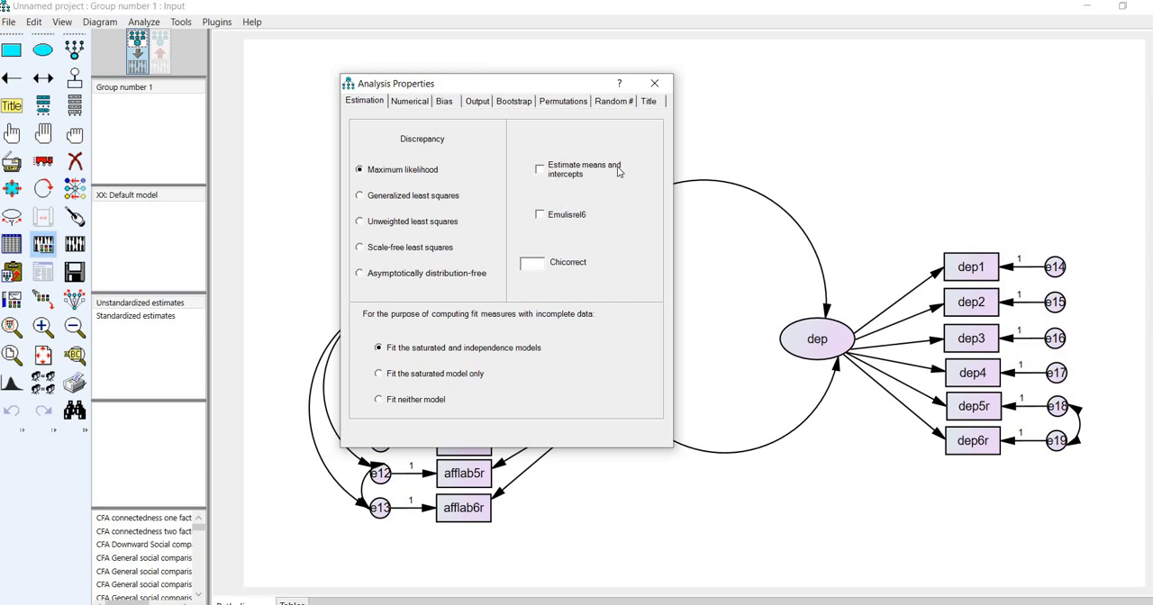
- Enable estimation of means and intercepts plus squared multiple correlations output, and save the project as "Two factor cfa cat"
click(540, 169)
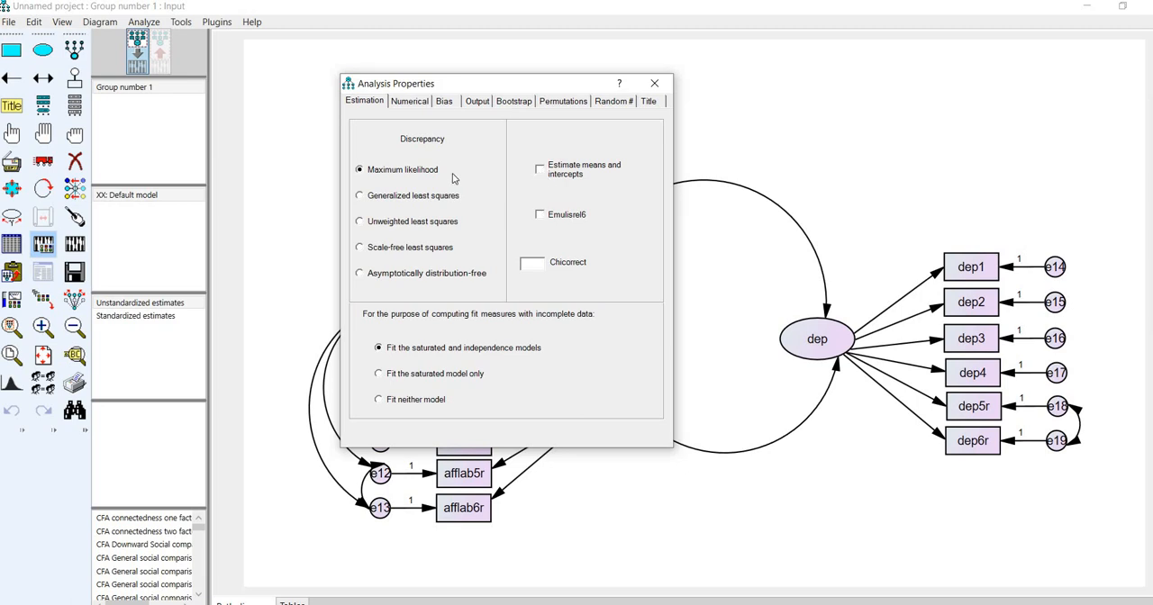
click(478, 102)
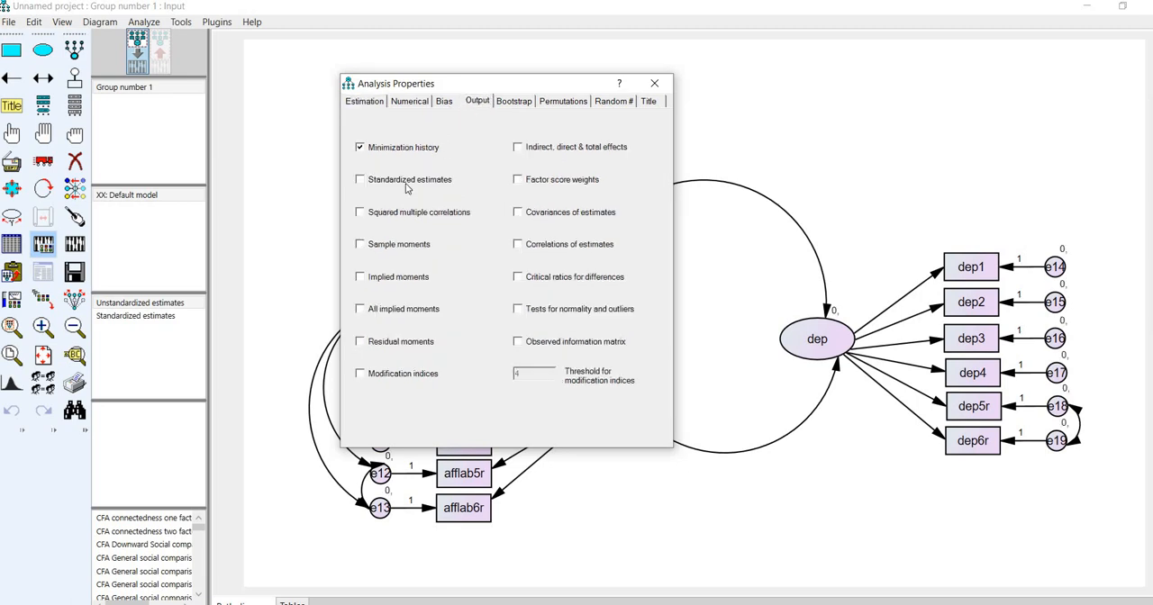
click(363, 215)
drag(611, 84, 976, 55)
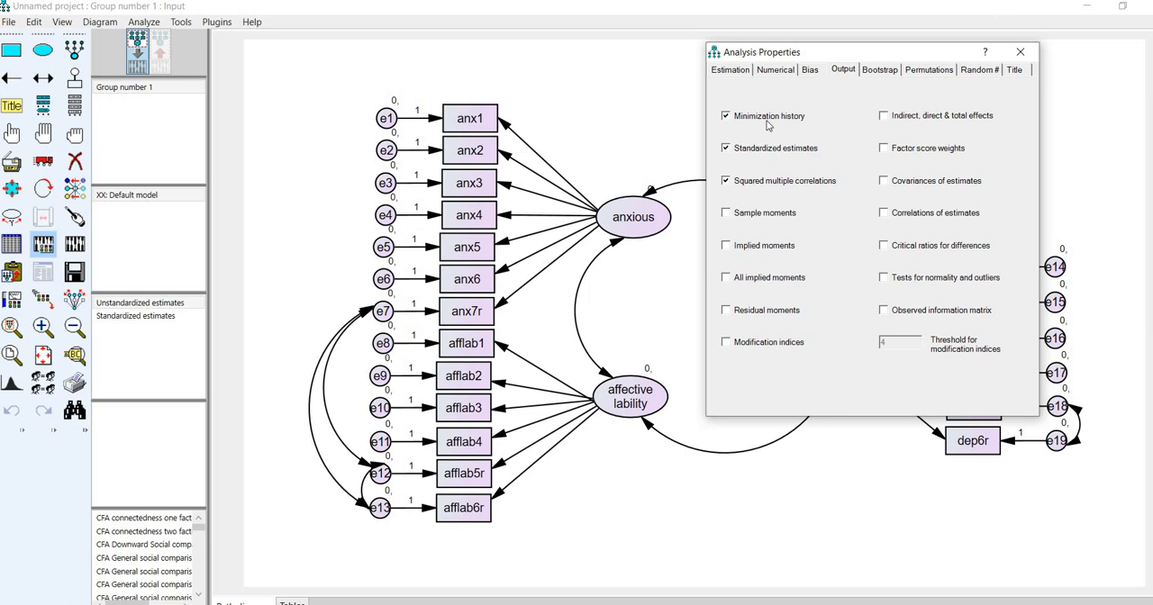
click(1018, 56)
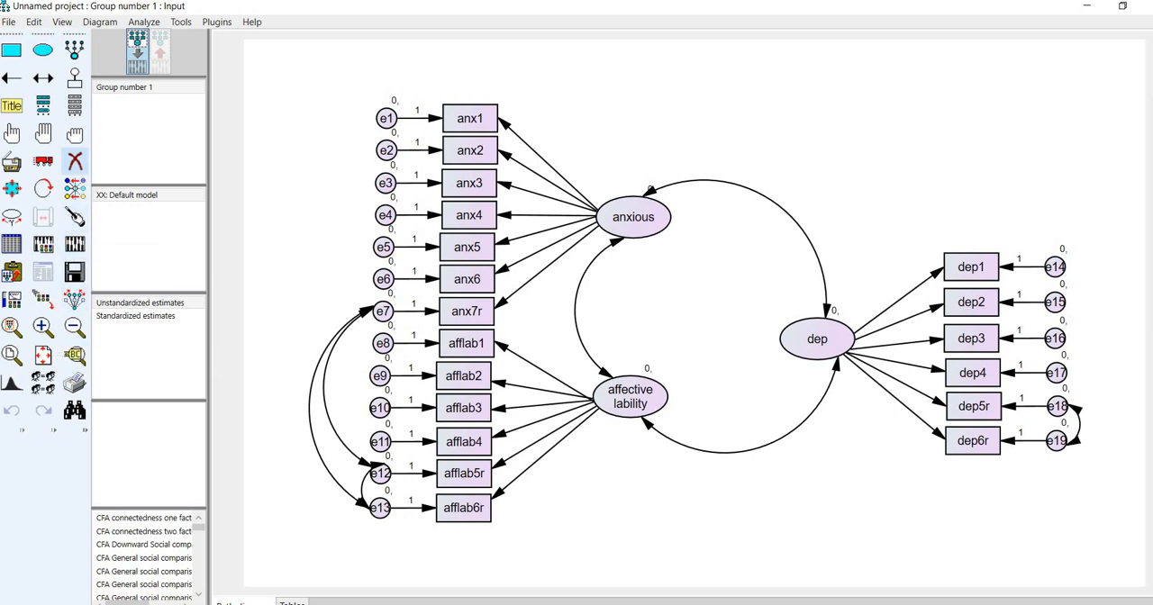
click(333, 440)
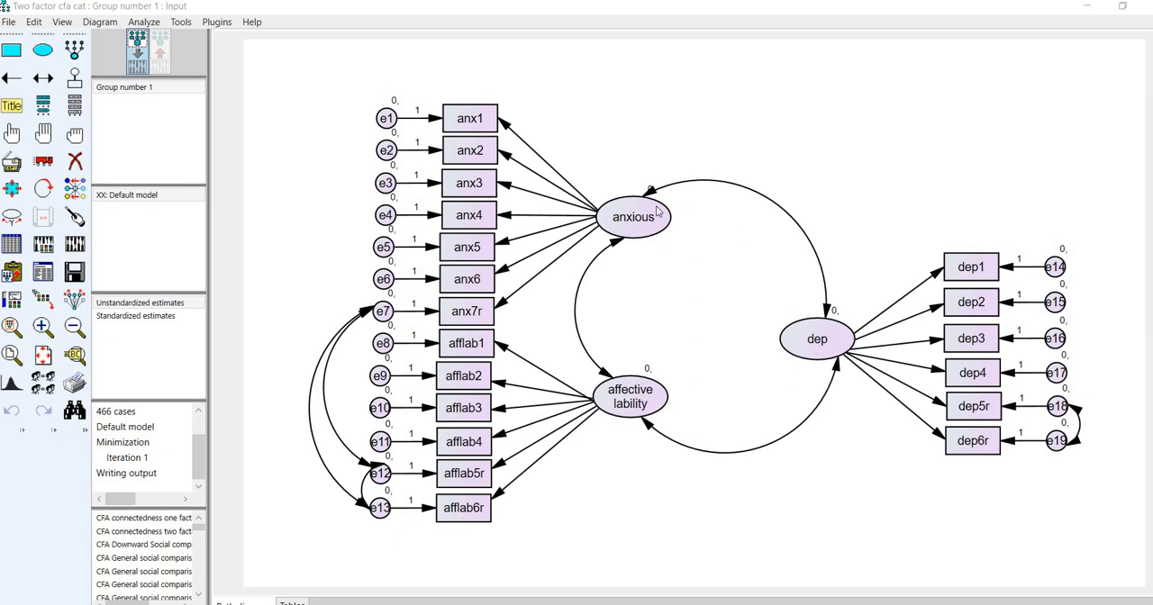
- Fix the regression weight to 1 on the paths from anxious to anx1, affective lability to afflab1, and dep to dep1
right_click(506, 128)
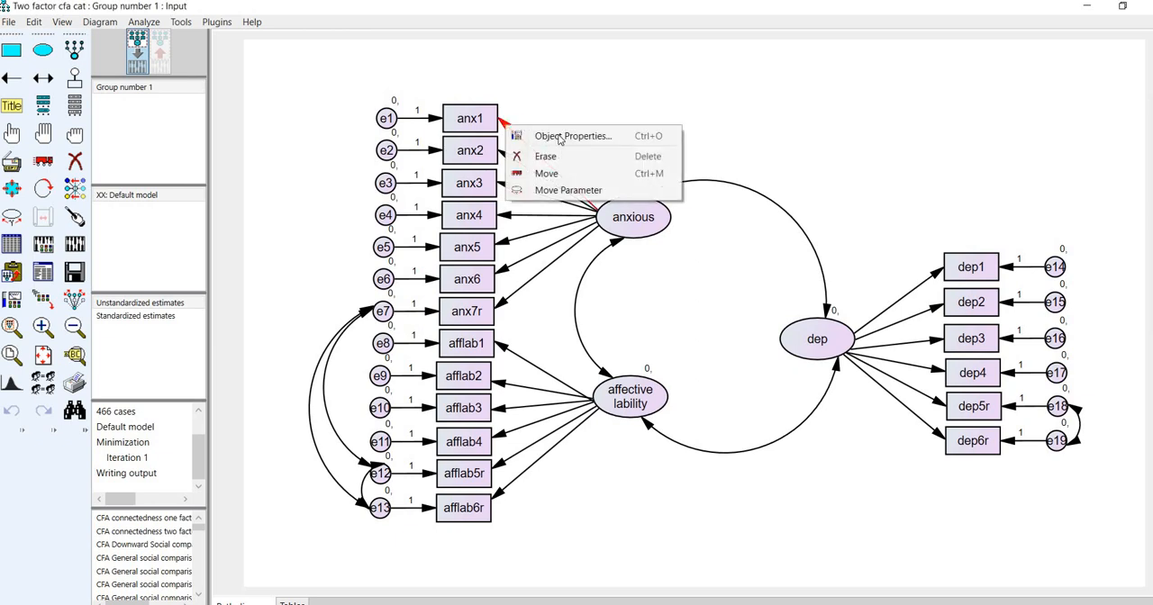
click(559, 136)
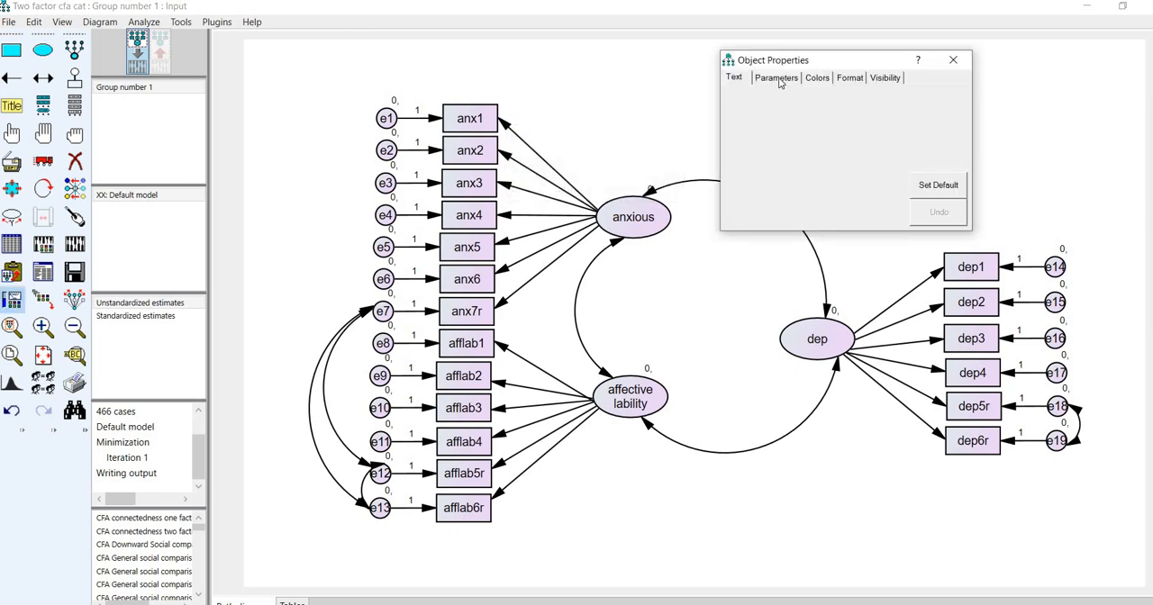
click(776, 78)
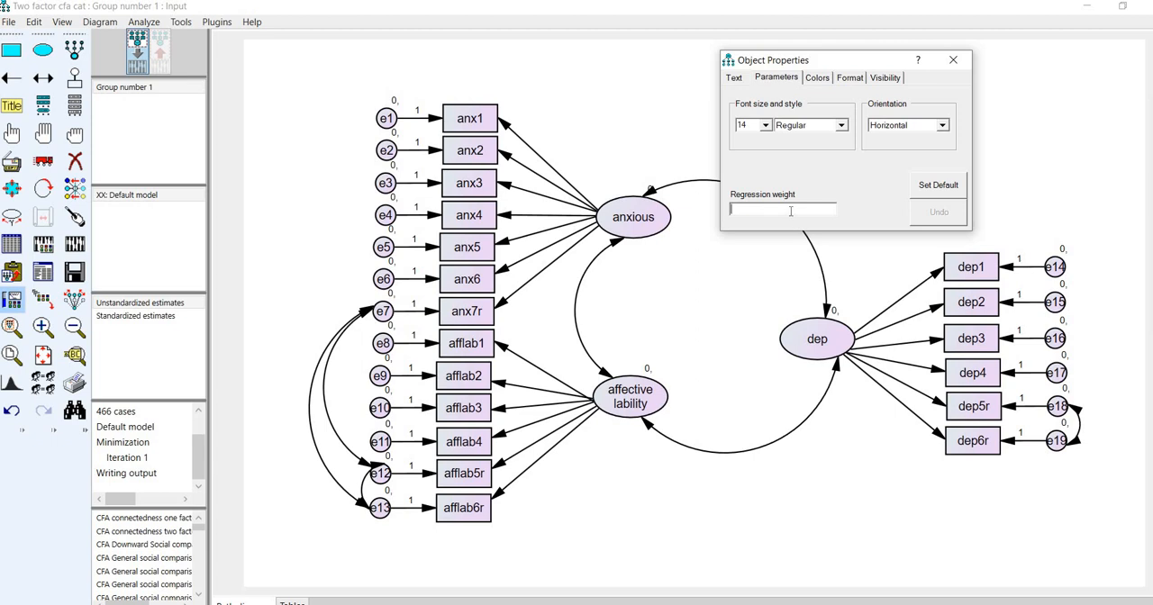
text(1)
click(509, 351)
text(1)
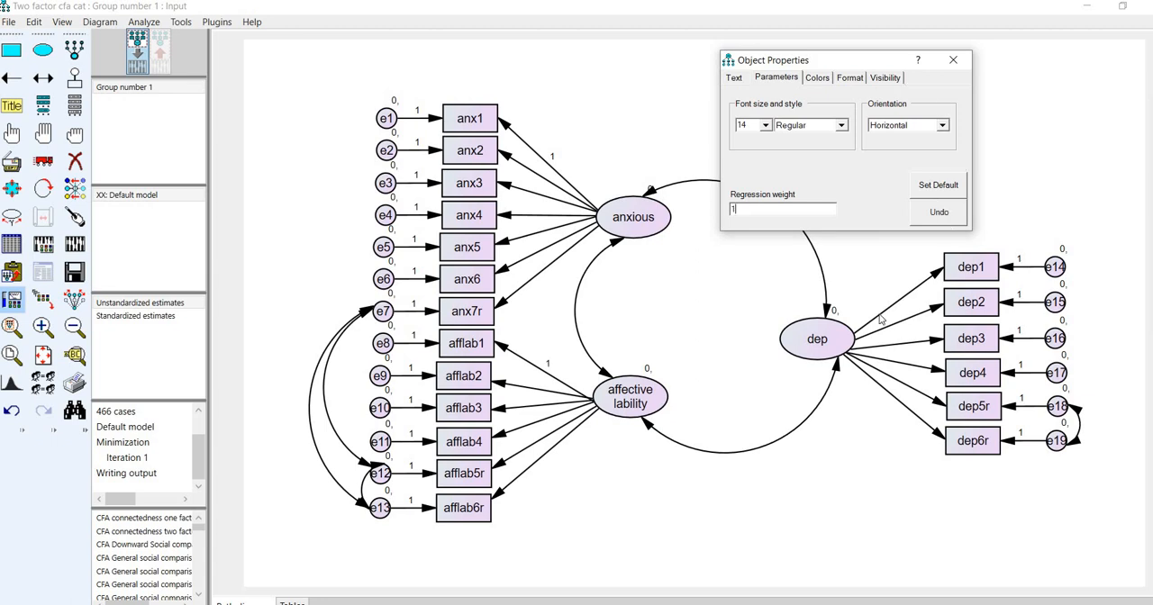
click(937, 273)
text(1)
click(953, 61)
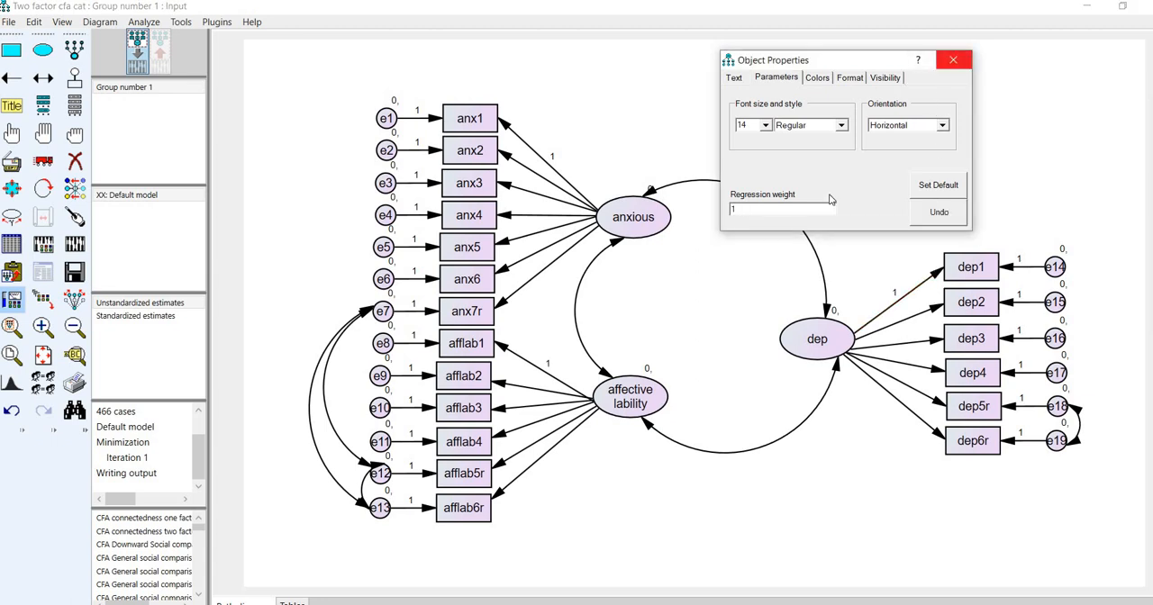
- Save the model and calculate its estimates
click(9, 21)
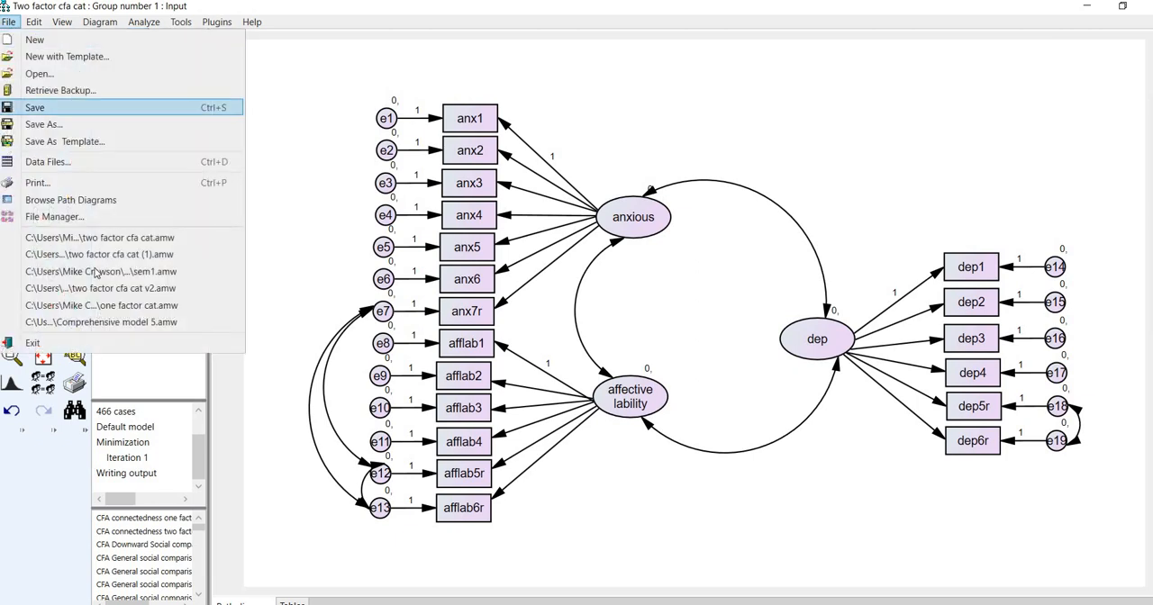
click(41, 107)
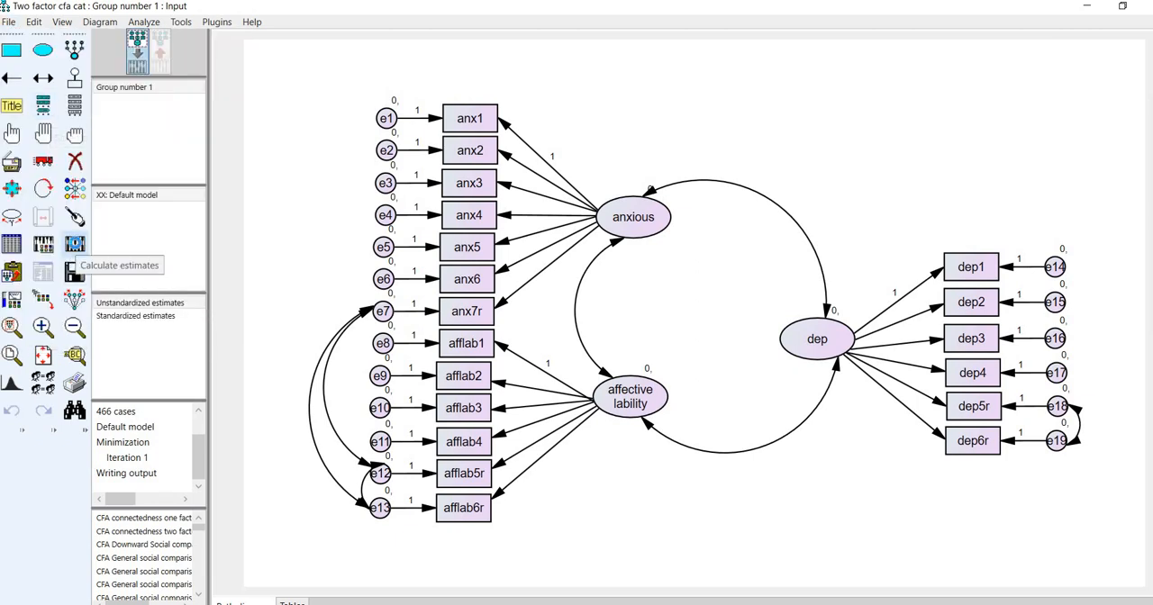
click(75, 246)
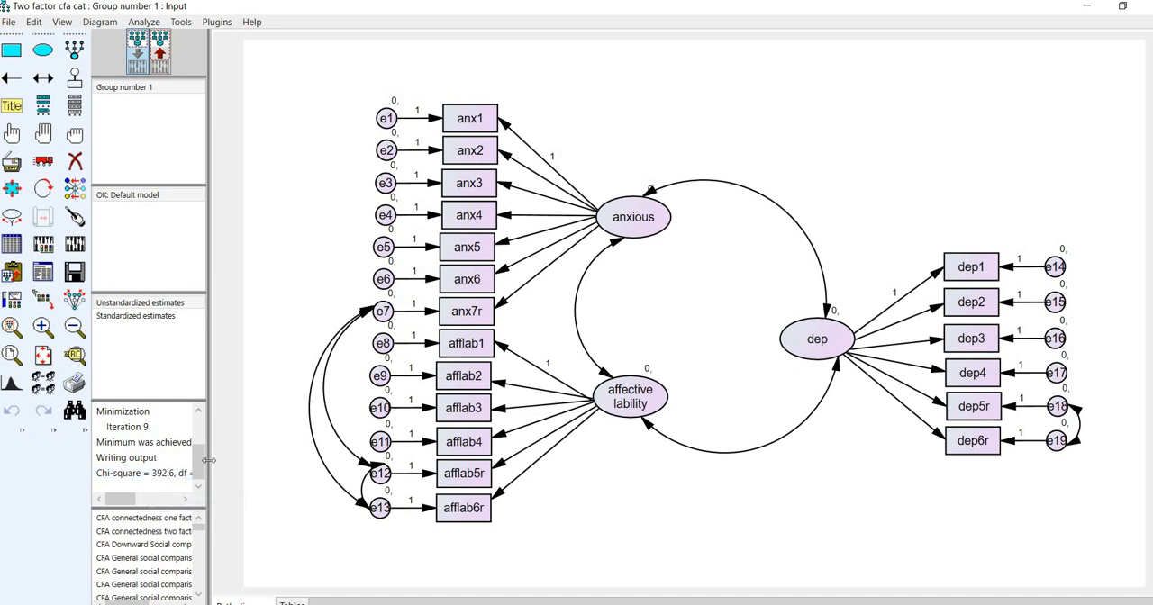
drag(208, 460, 208, 405)
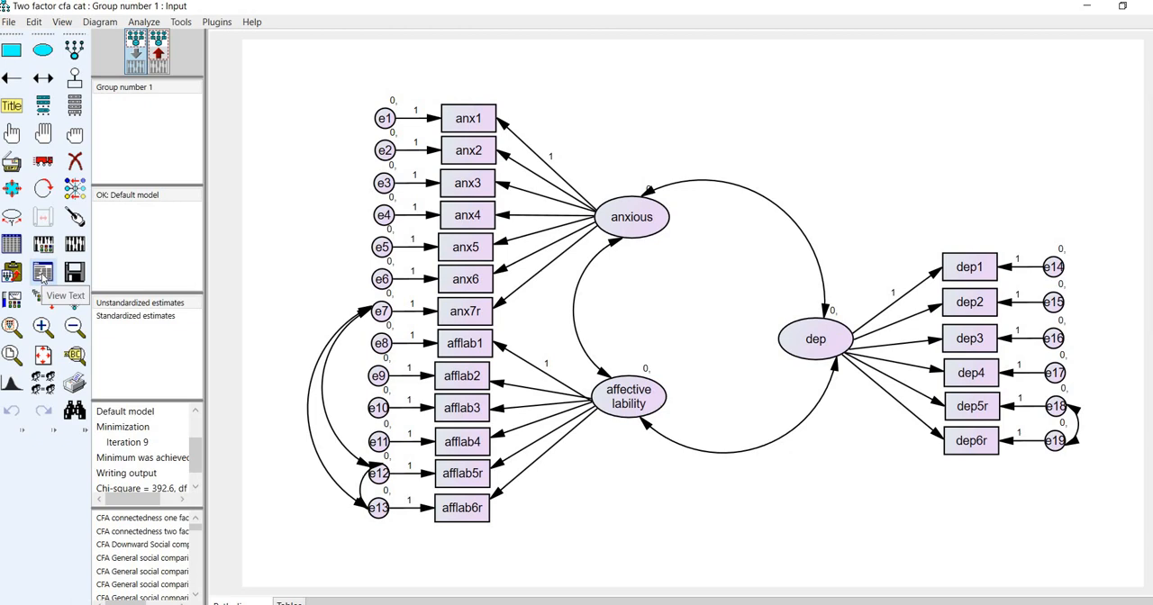
- Open the text output and examine the model fit, then the unstandardized and standardized regression weights
click(43, 278)
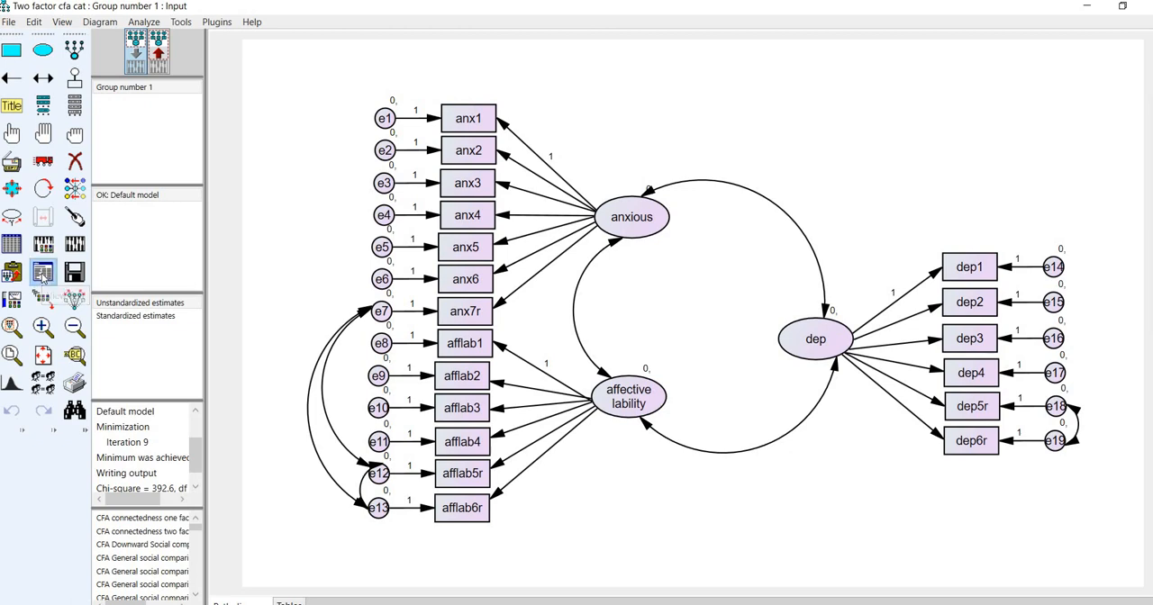
click(149, 232)
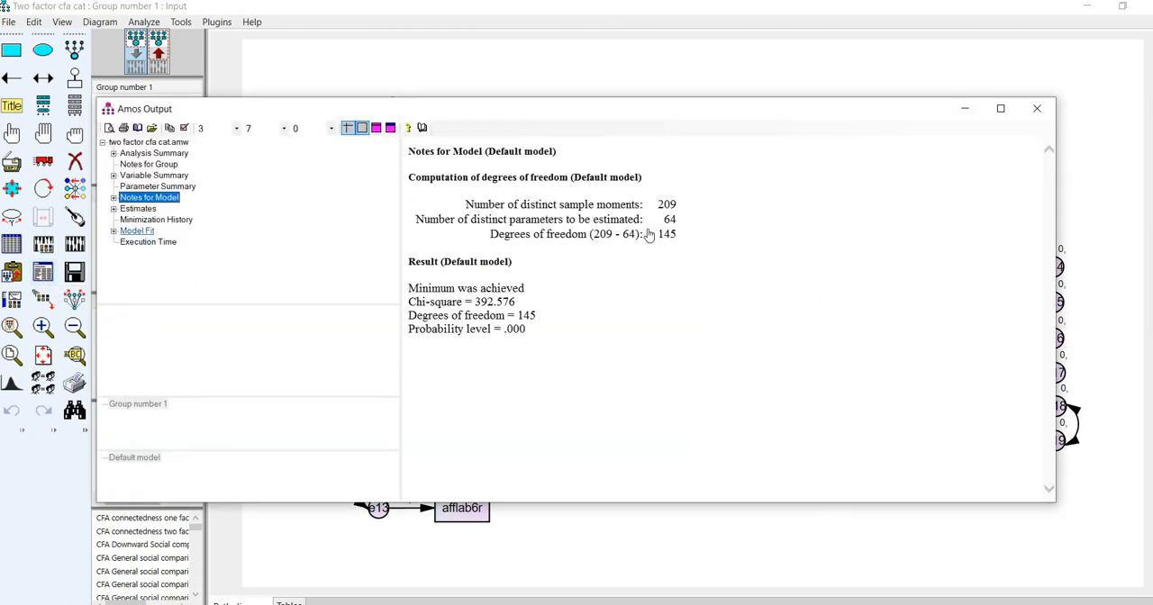
click(138, 208)
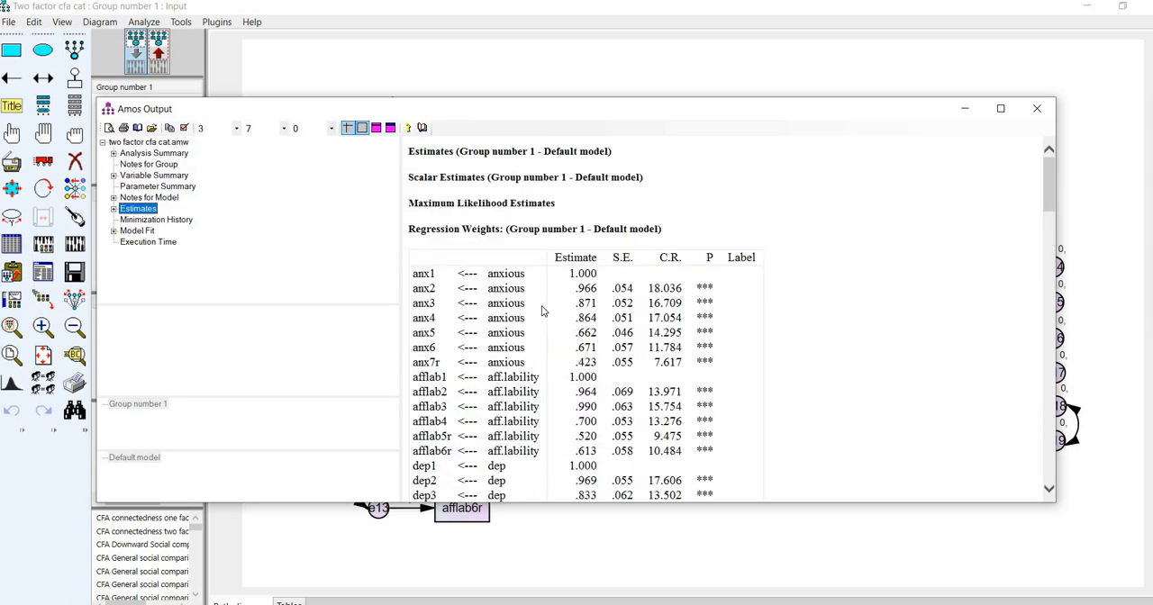
scroll(547, 312, down, 5)
scroll(547, 188, up, 3)
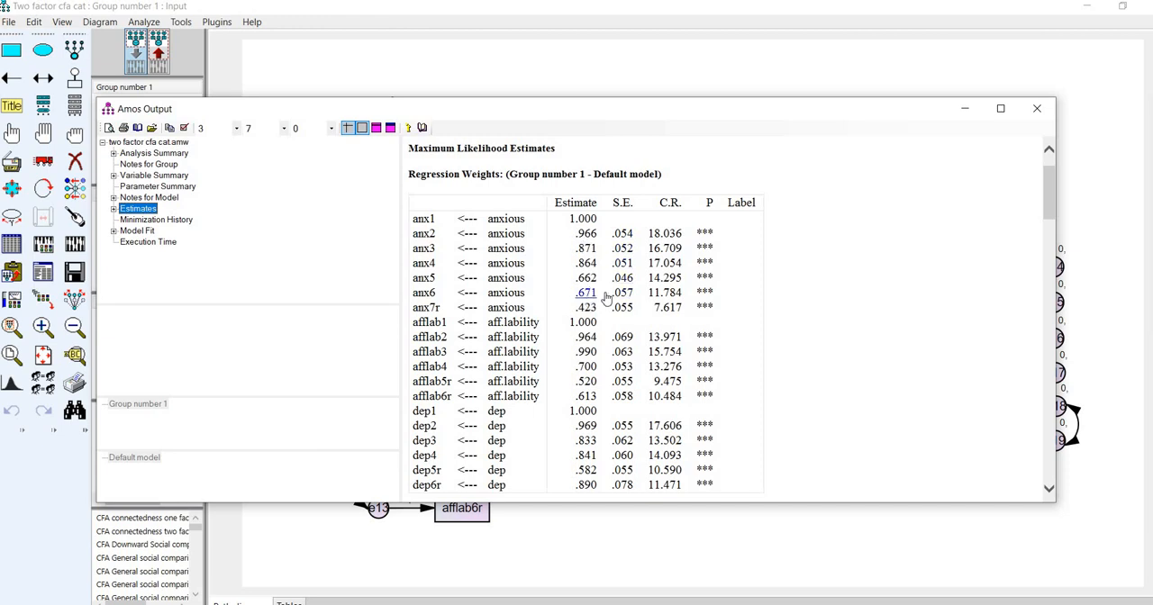
scroll(576, 270, down, 10)
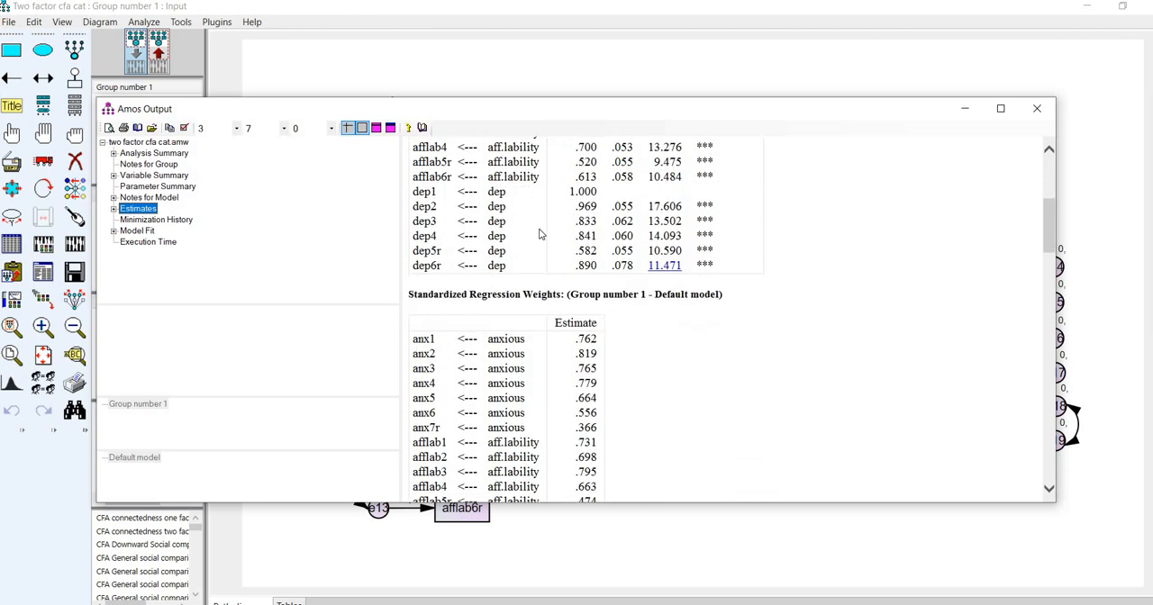
scroll(525, 208, up, 1)
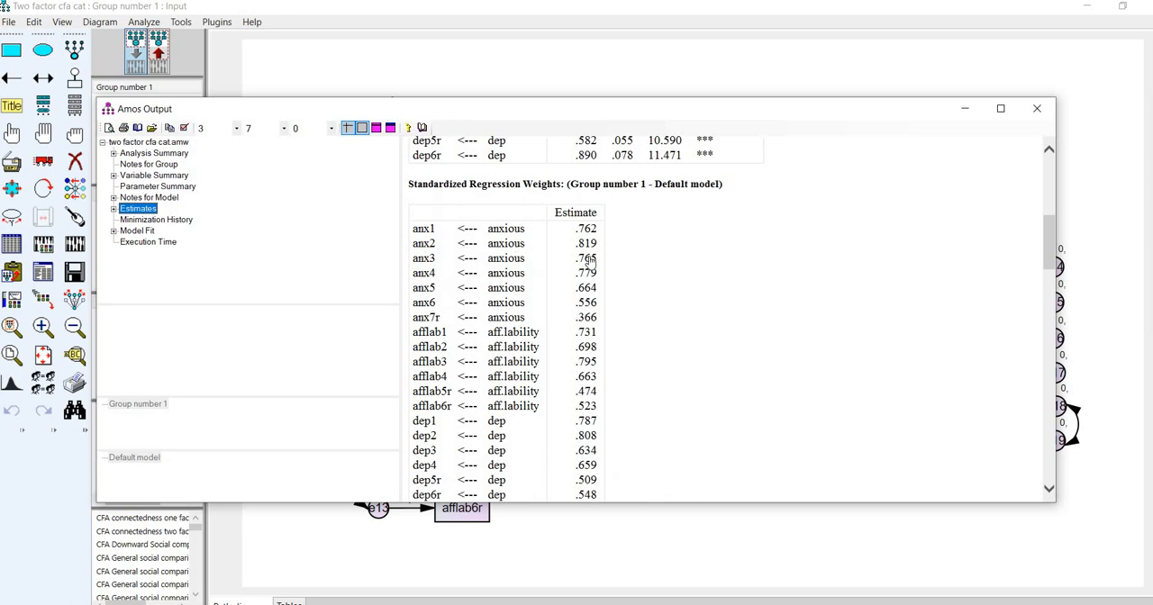
- Examine the covariances, correlations, variances and squared multiple correlations in the estimates output, then leave the output
scroll(581, 313, down, 1)
scroll(581, 314, down, 15)
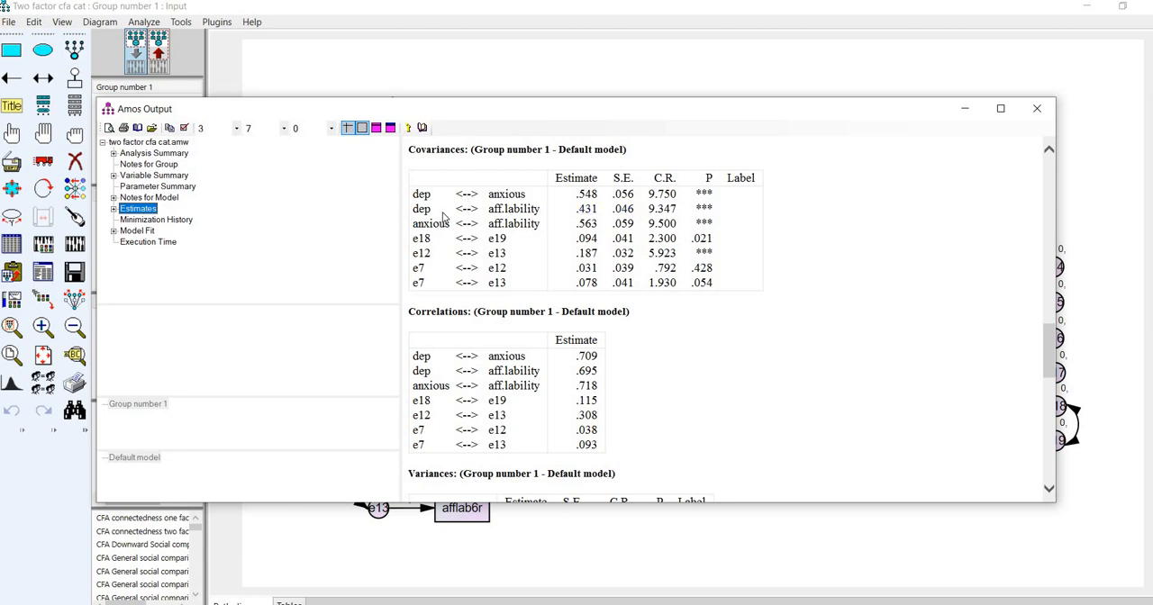
scroll(455, 260, down, 3)
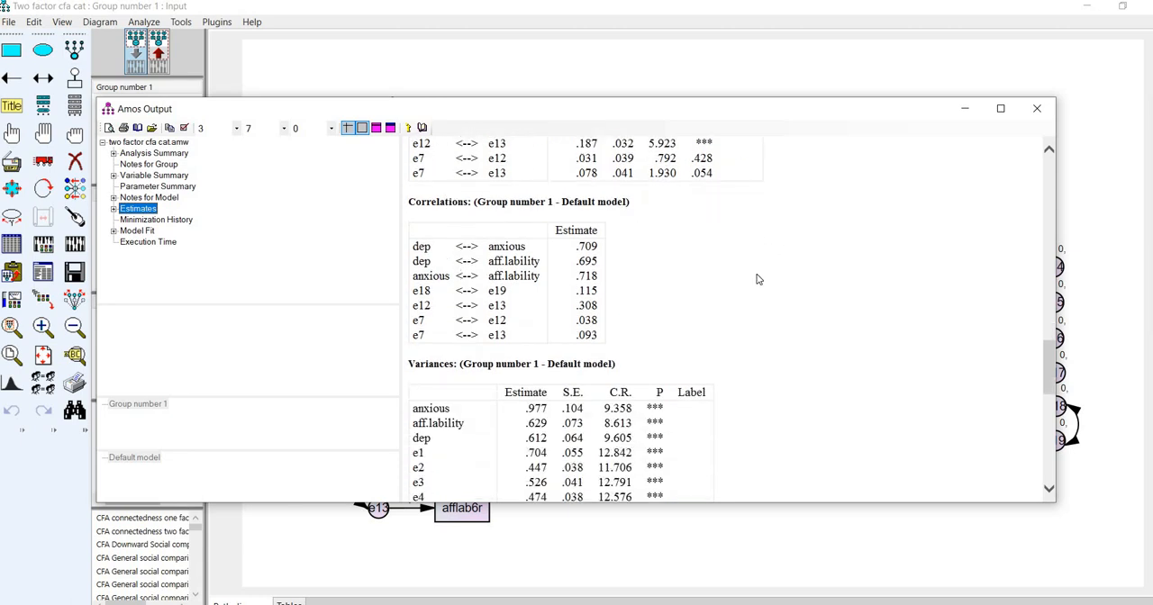
scroll(757, 282, down, 1)
scroll(720, 287, down, 15)
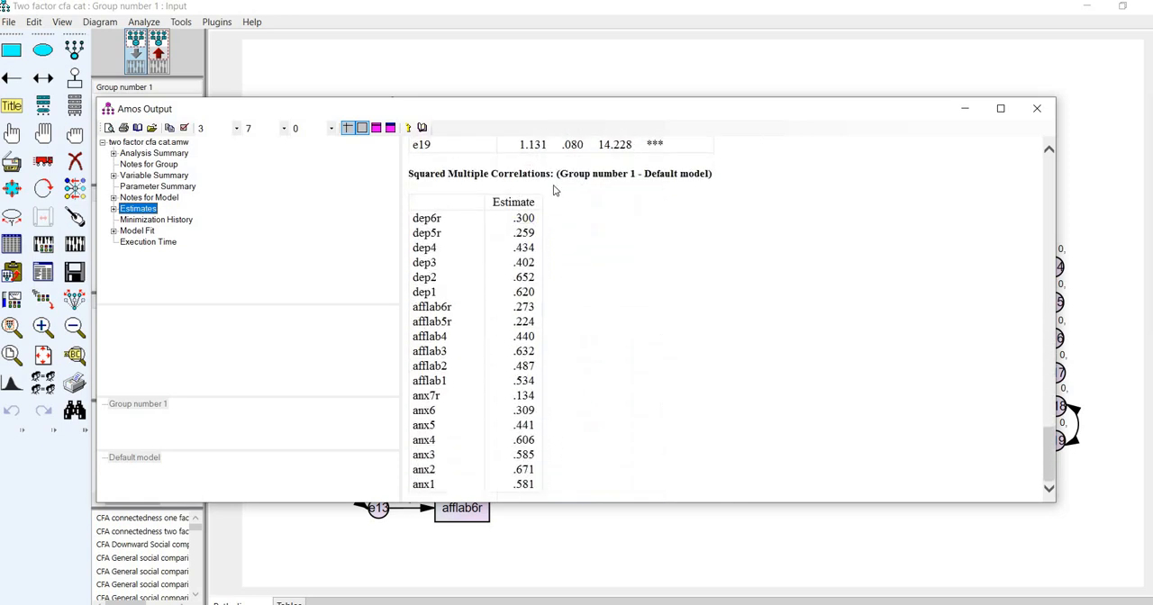
click(543, 67)
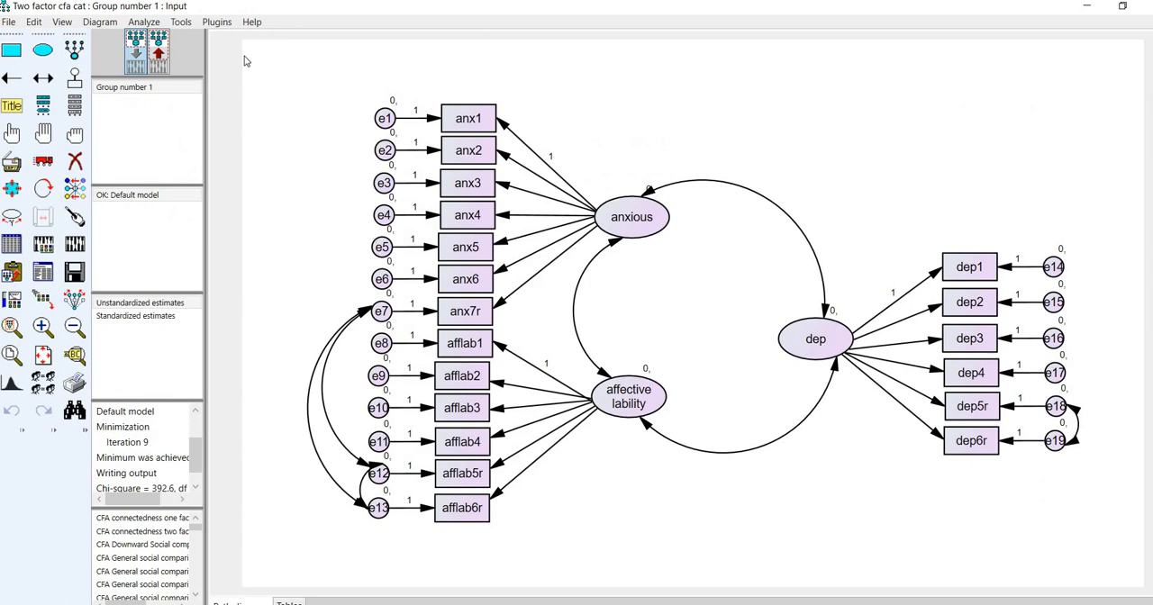
- Show the output path diagram with unstandardized estimates, then with standardized estimates
click(159, 52)
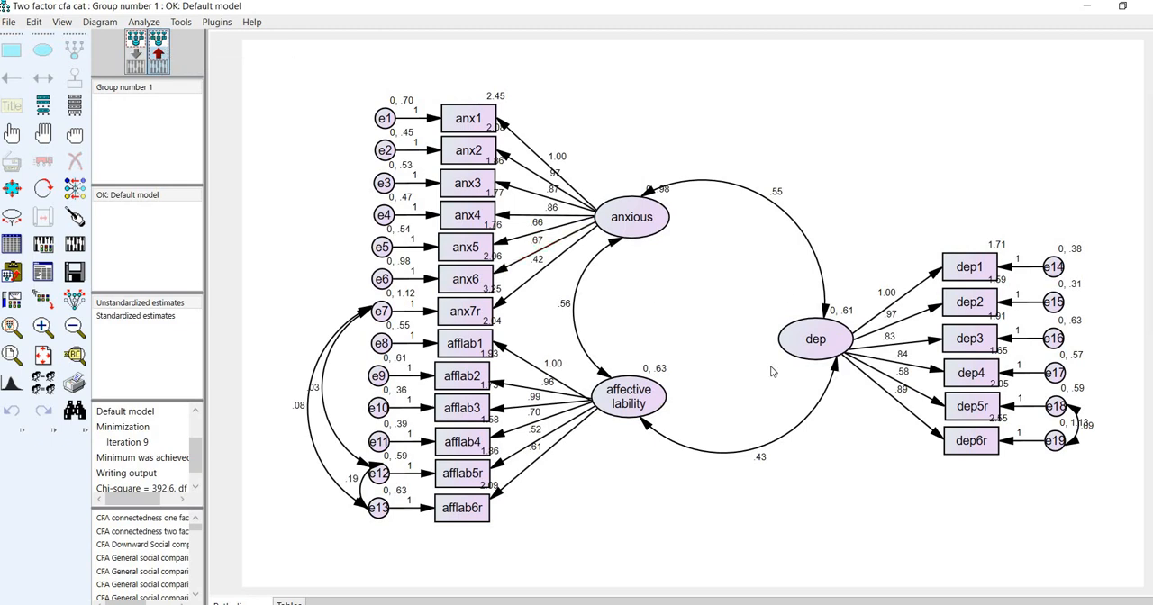
click(178, 306)
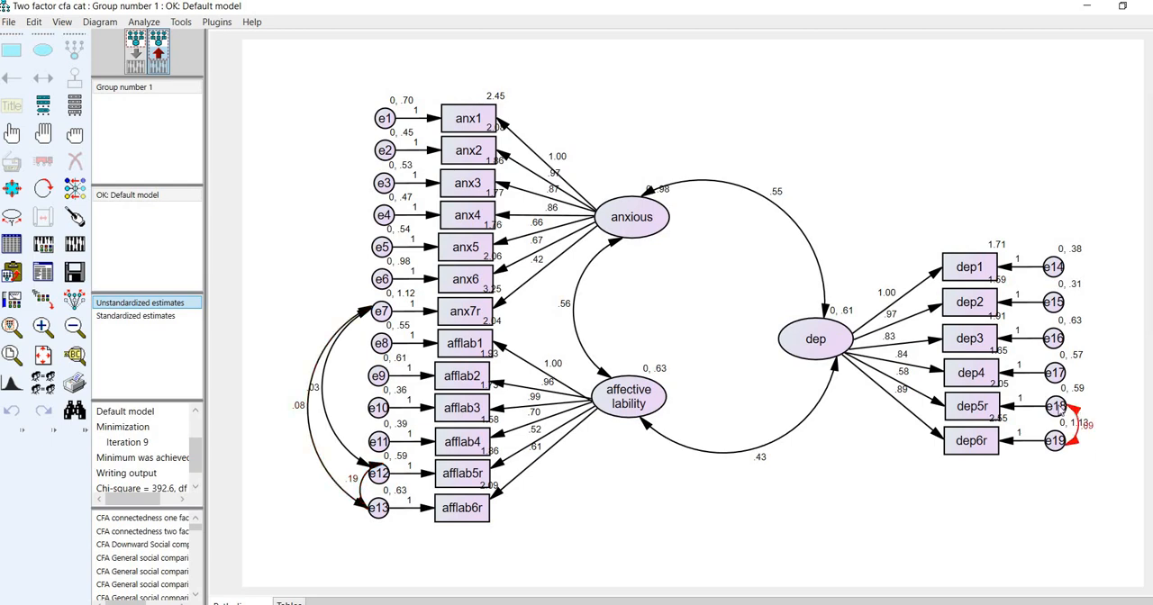
click(150, 317)
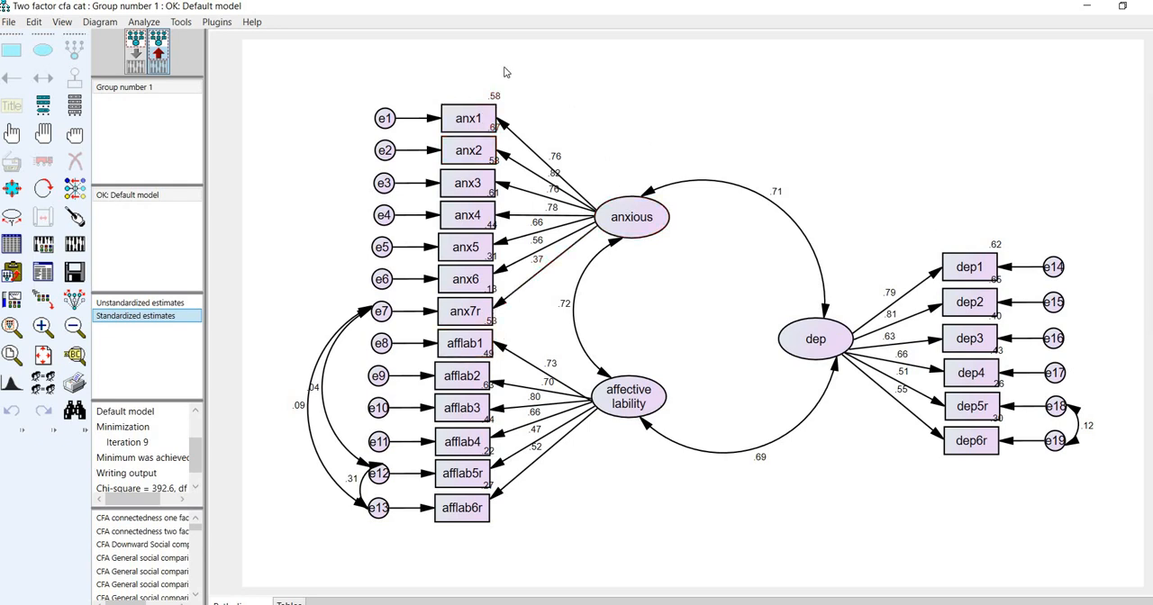
- Try hiding the parameter values of the anx1, anx2, anx3 and anx4 boxes through their visibility settings
right_click(474, 118)
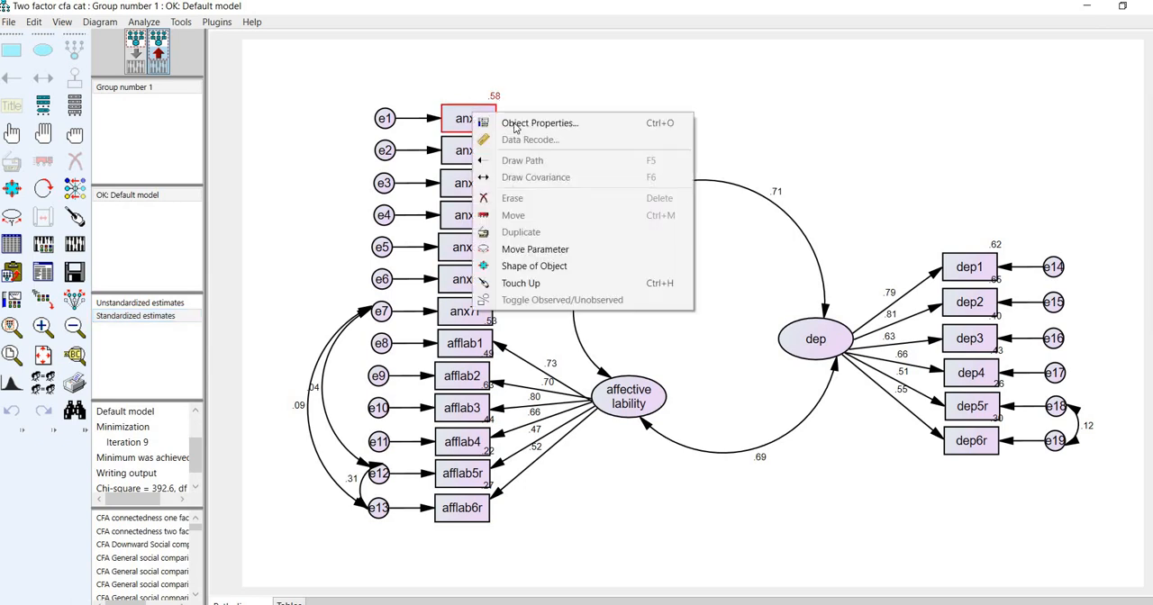
click(532, 124)
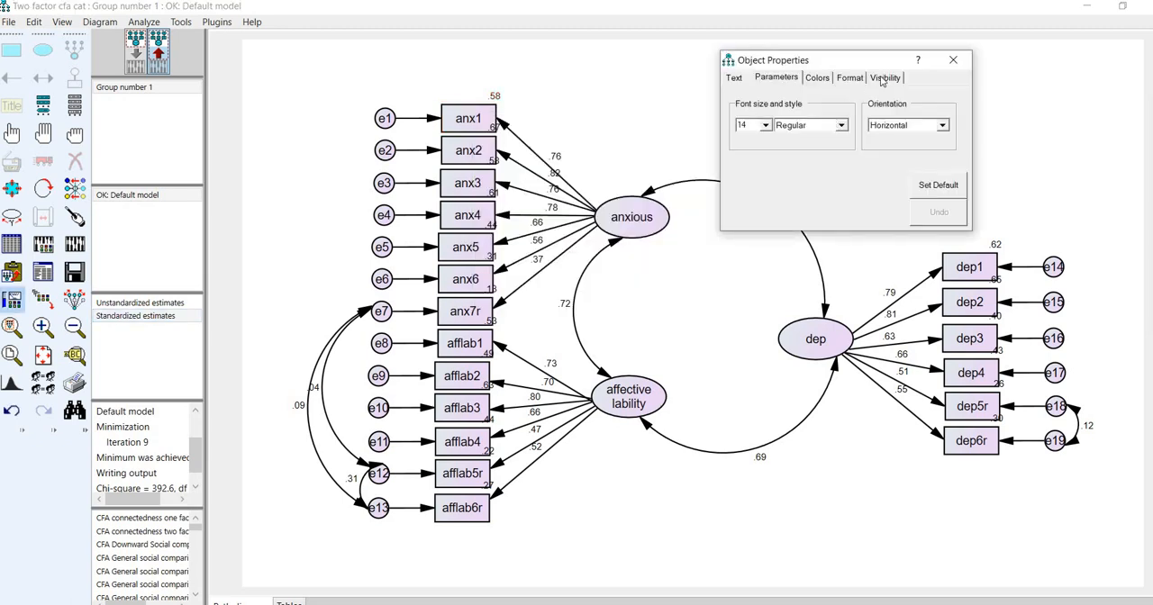
click(886, 80)
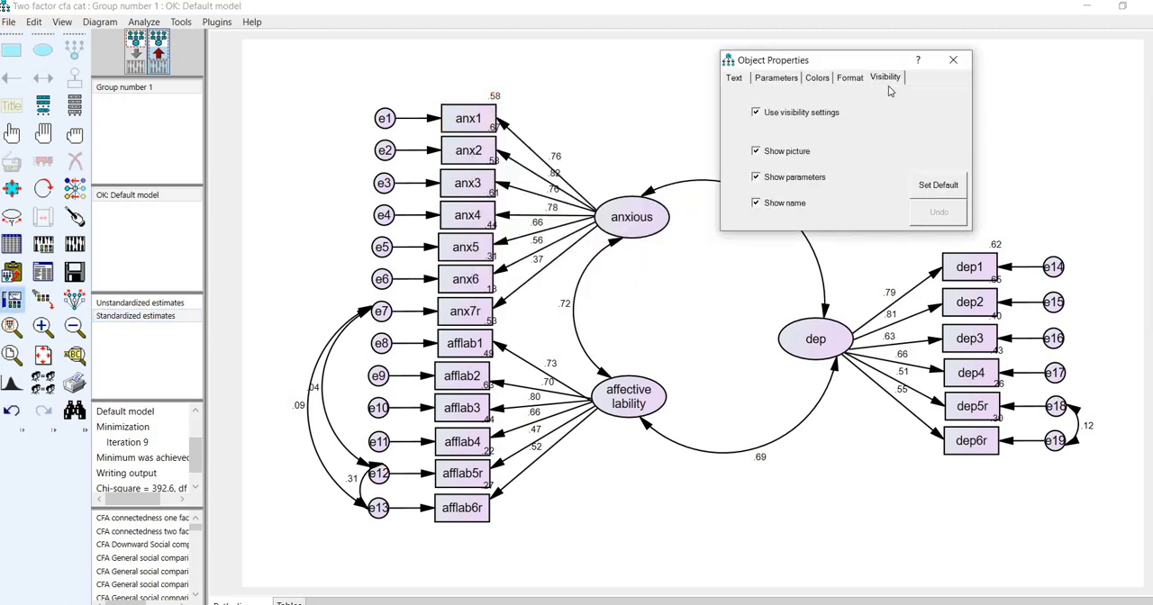
click(756, 177)
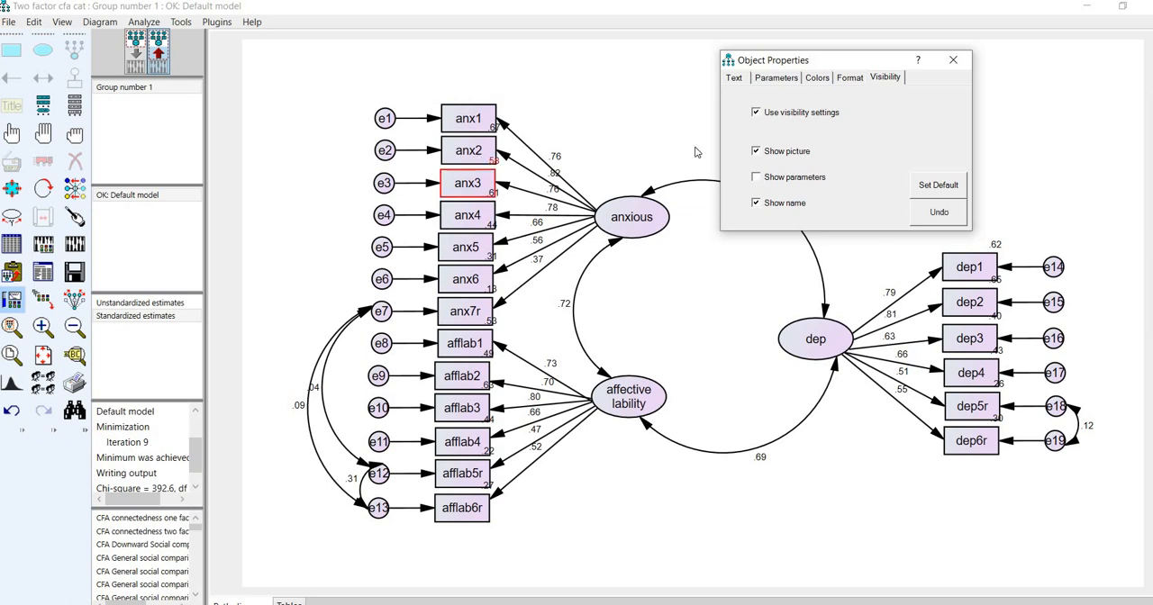
click(787, 176)
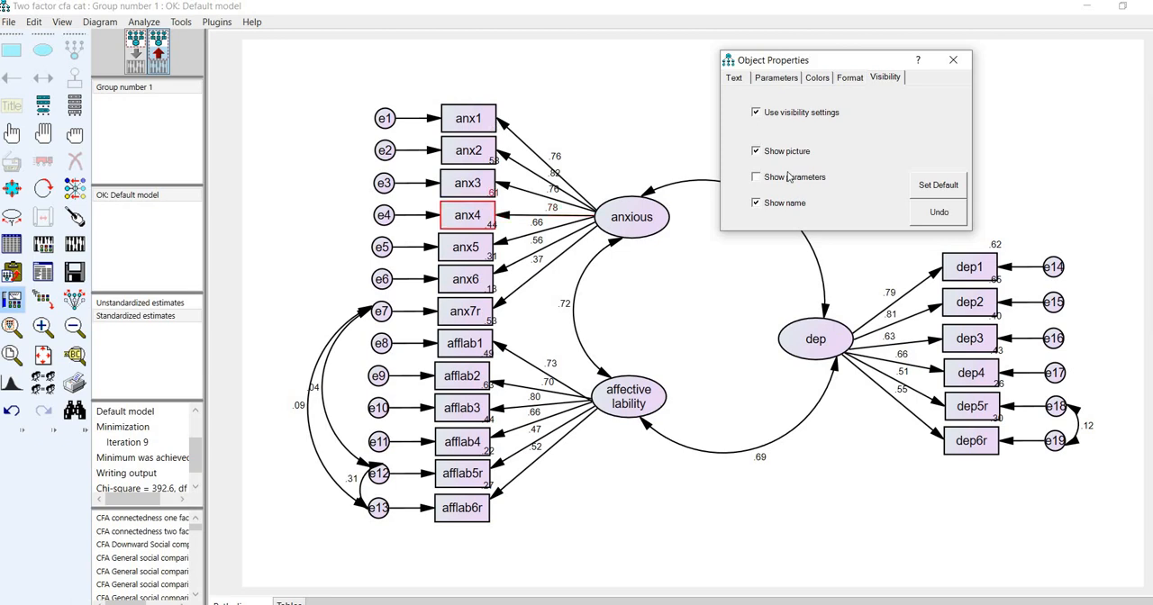
click(467, 184)
click(762, 177)
click(467, 216)
click(763, 176)
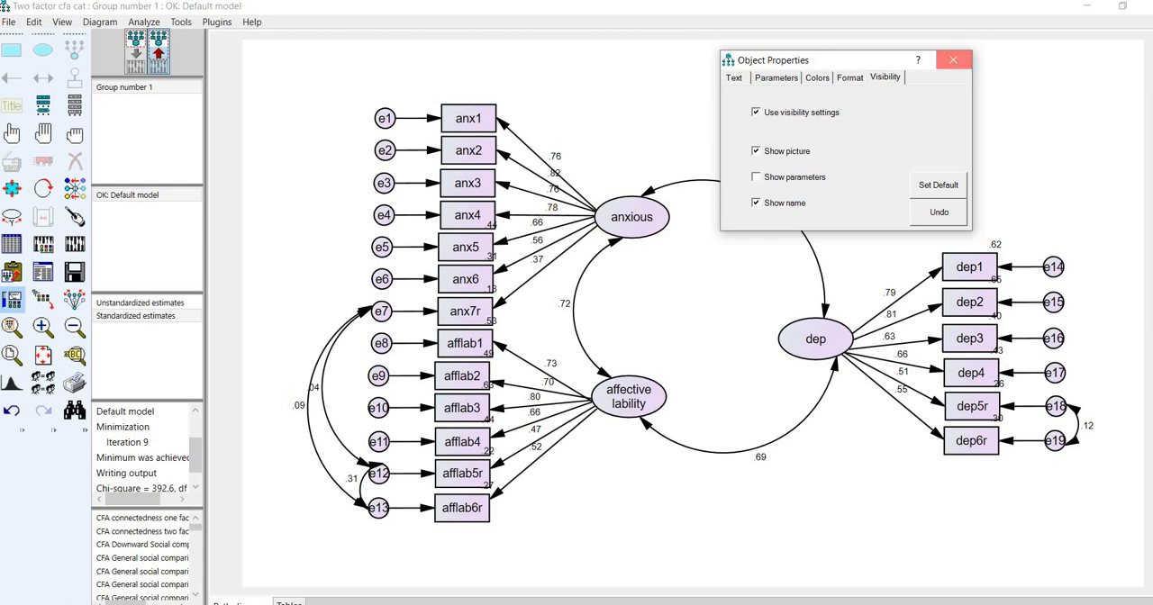
click(953, 59)
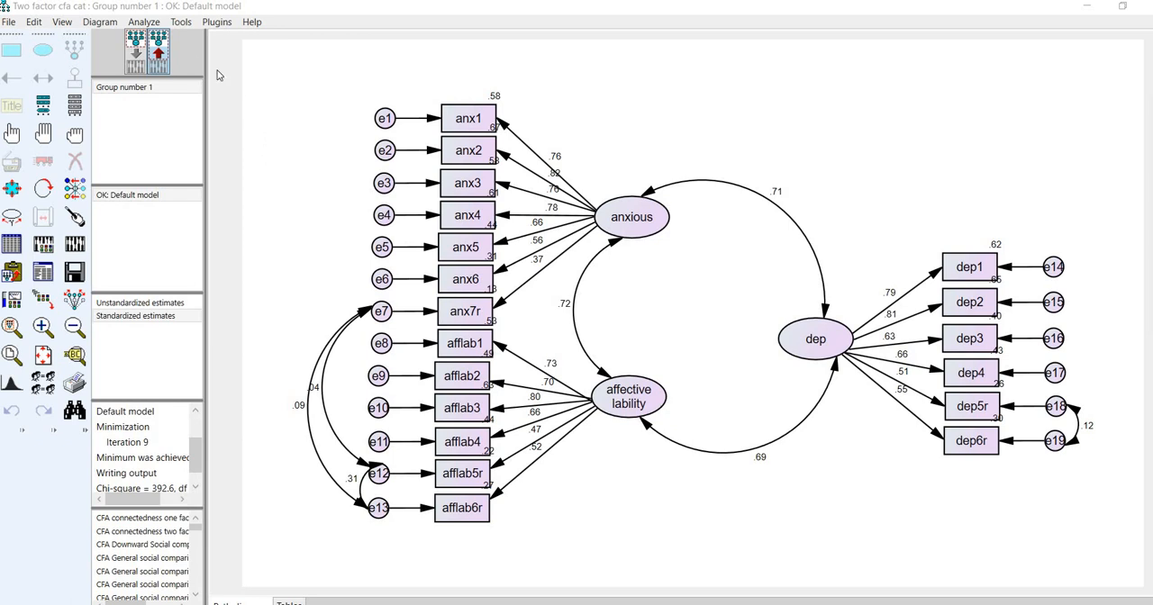
- Return to the input path diagram and turn off estimation of means and intercepts in the analysis properties
click(134, 42)
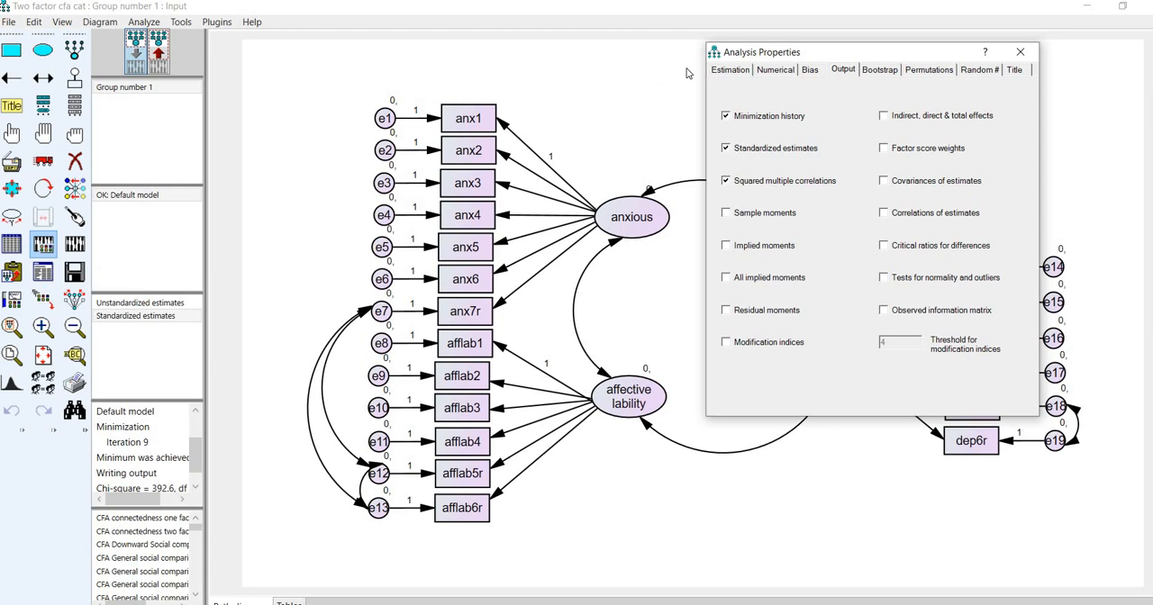
click(744, 71)
click(905, 138)
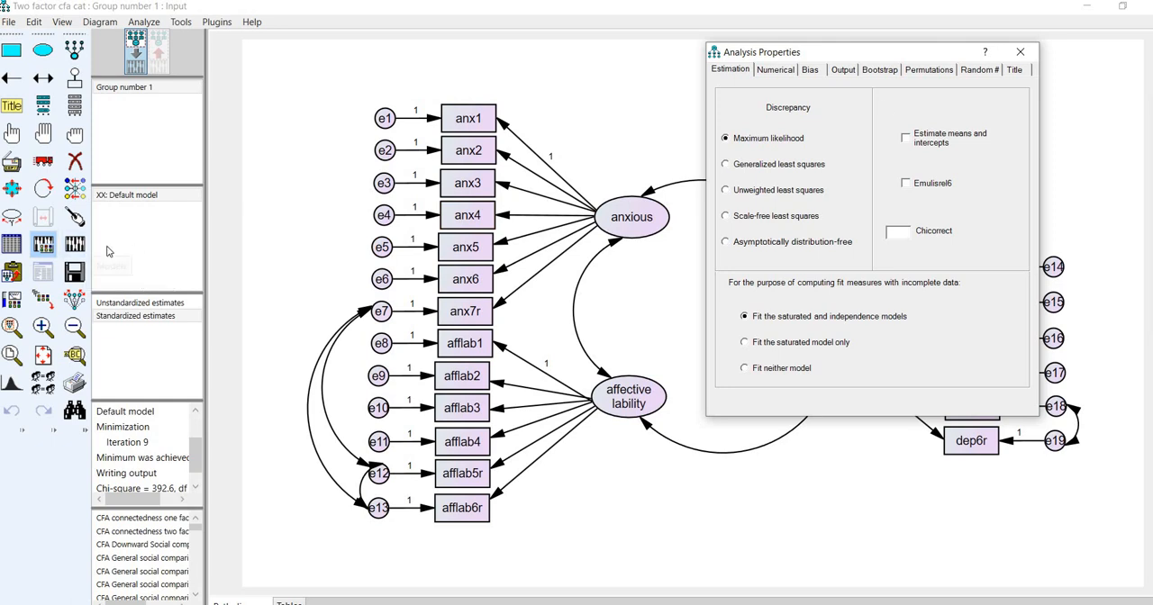
- Try calculating estimates without means and intercepts, then turn their estimation back on and recalculate the model
click(77, 249)
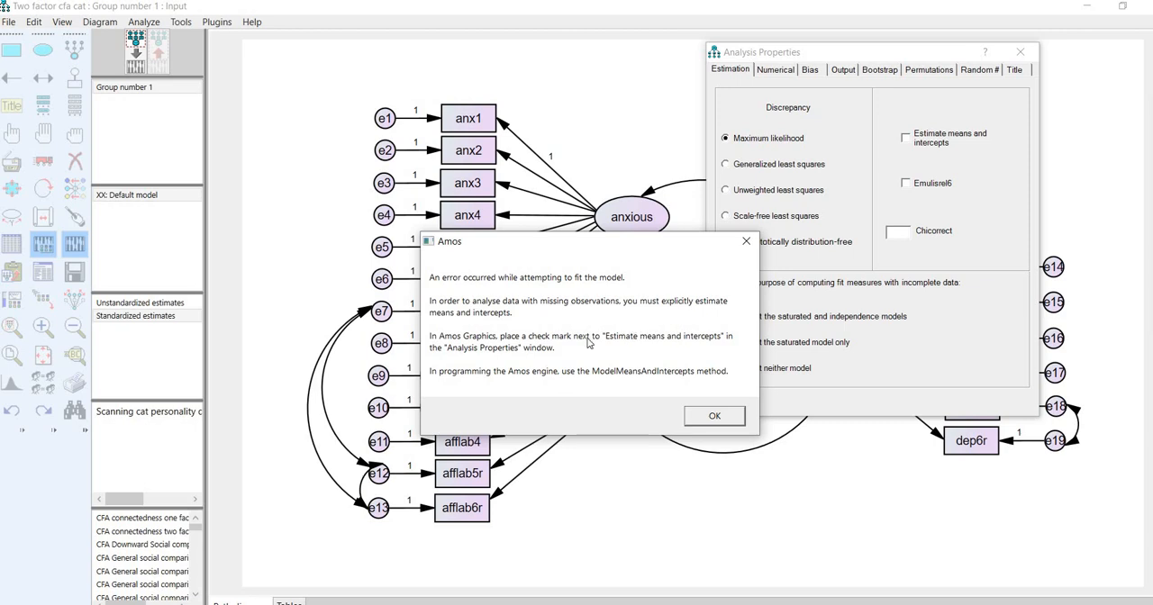
click(714, 417)
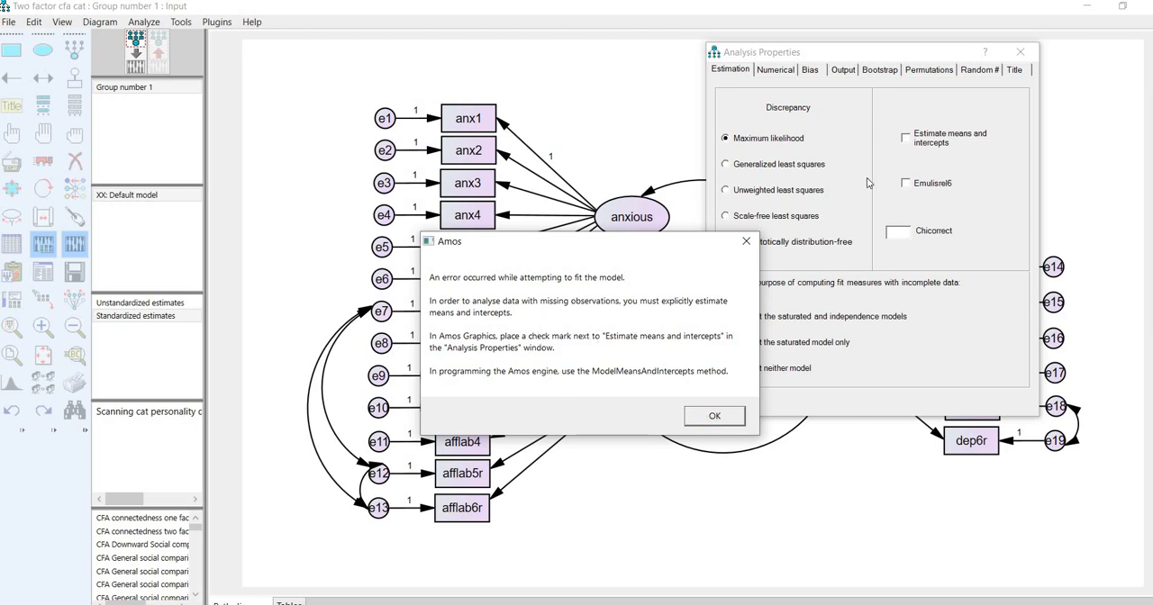
click(905, 137)
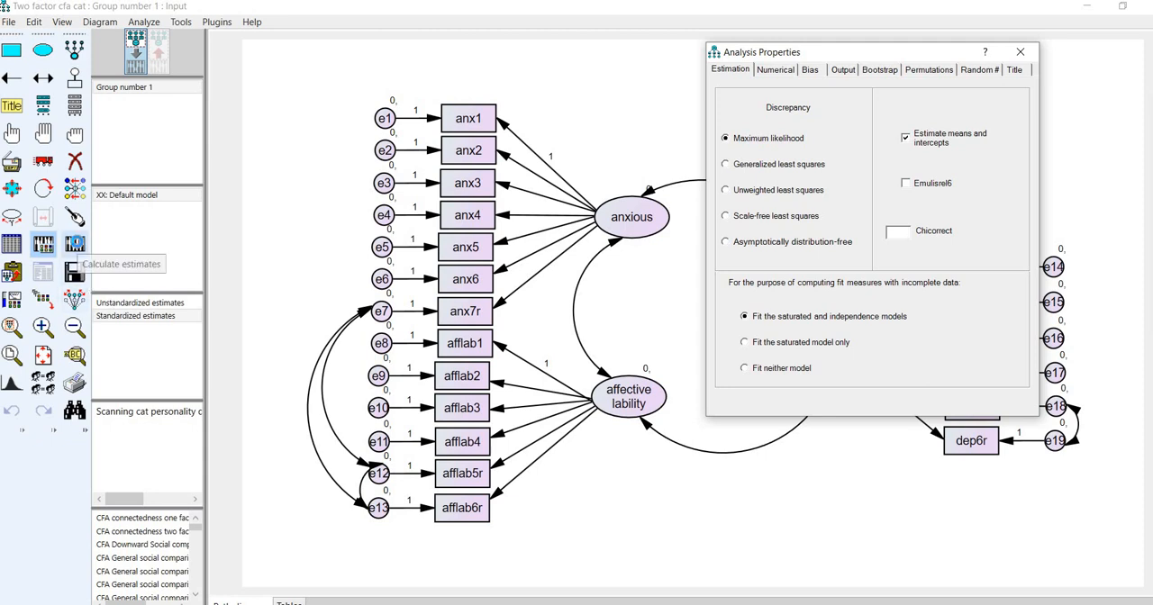
click(75, 244)
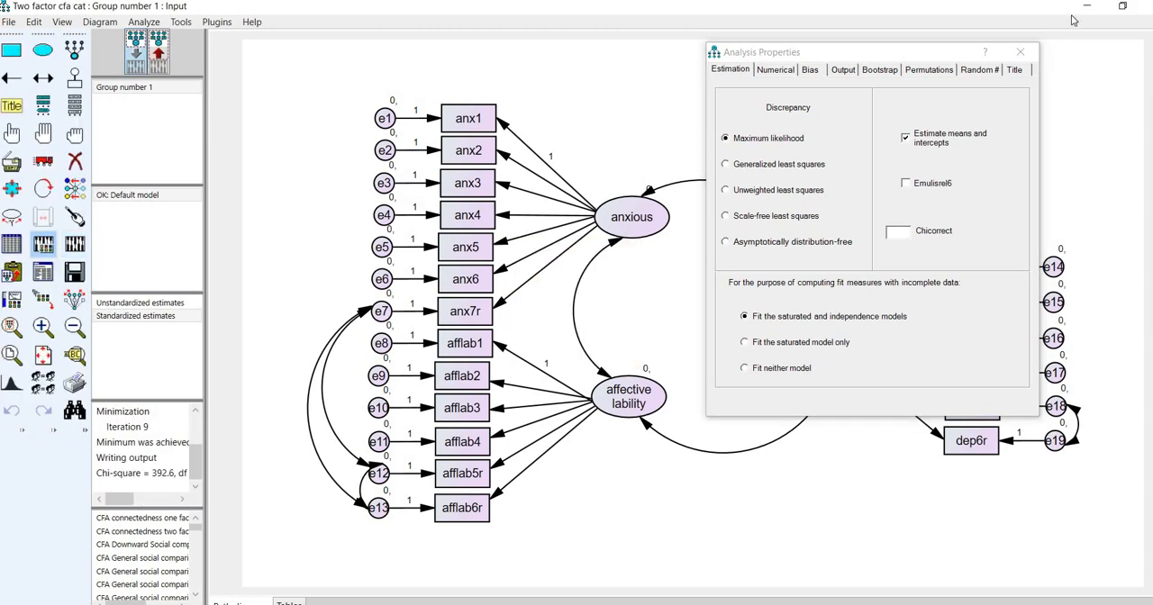
click(1021, 52)
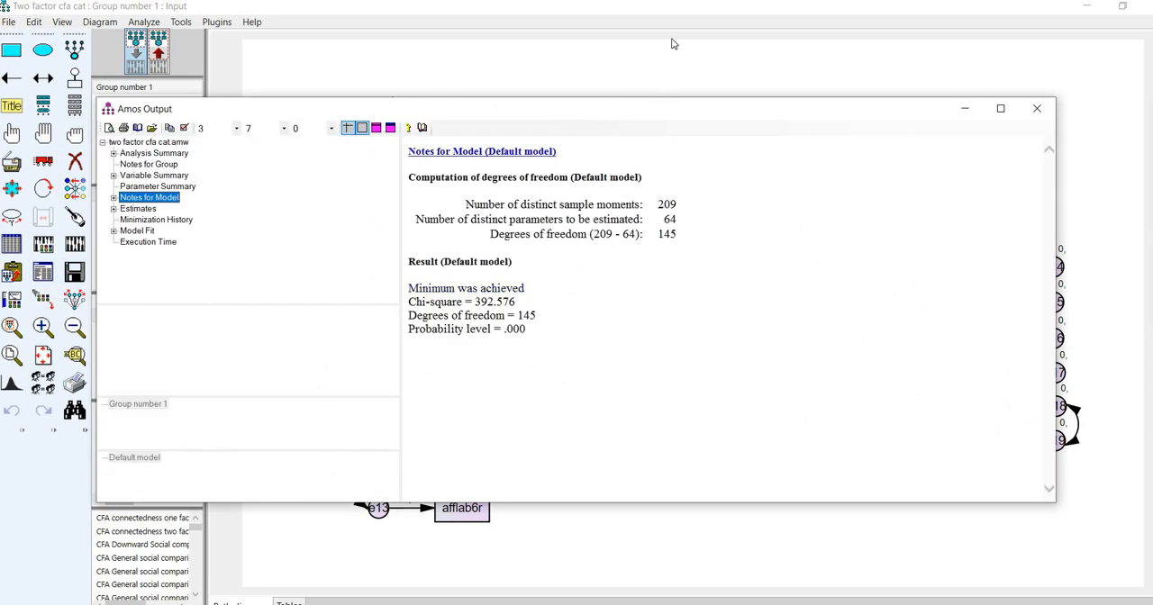
- Open the text output and examine the model fit summary from CMIN and baseline comparisons through RMSEA and AIC
drag(610, 69, 595, 14)
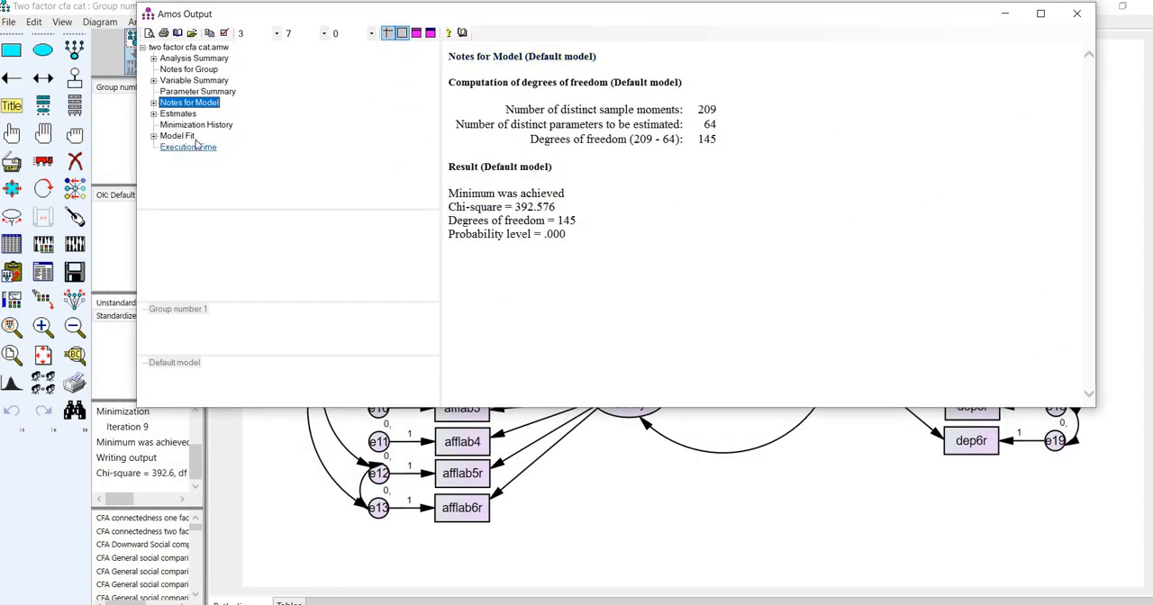
click(177, 135)
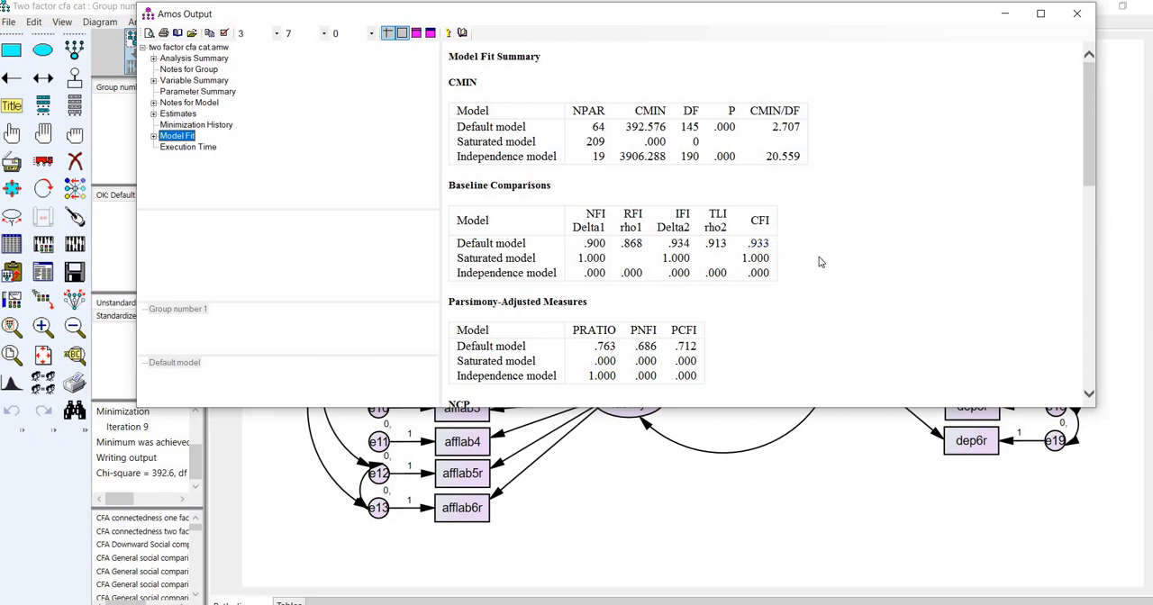
scroll(819, 262, down, 8)
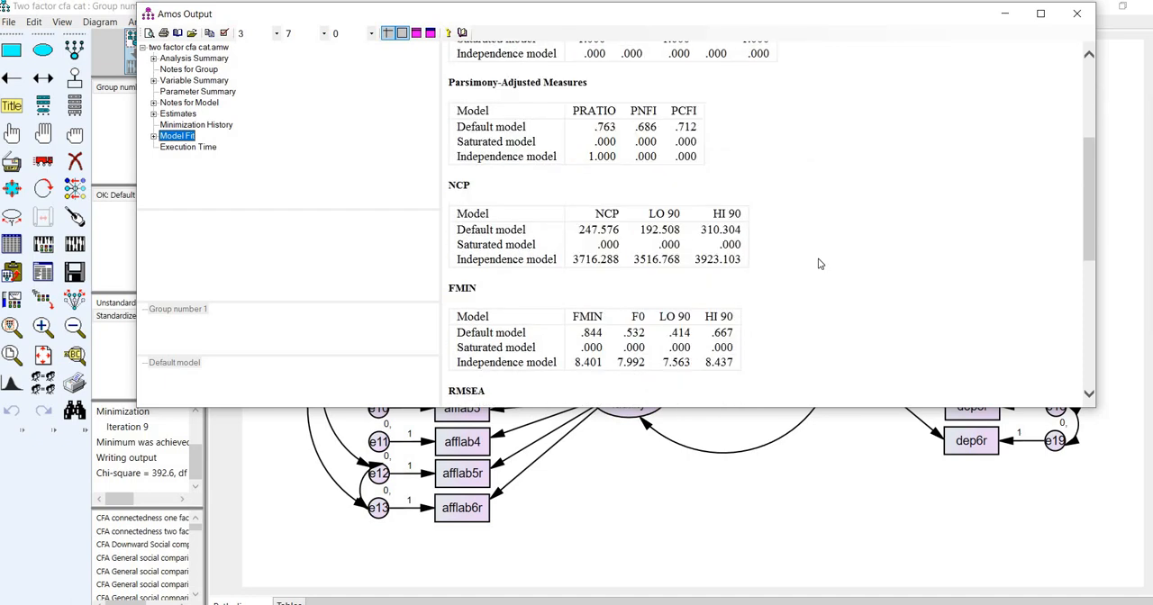
scroll(528, 214, down, 3)
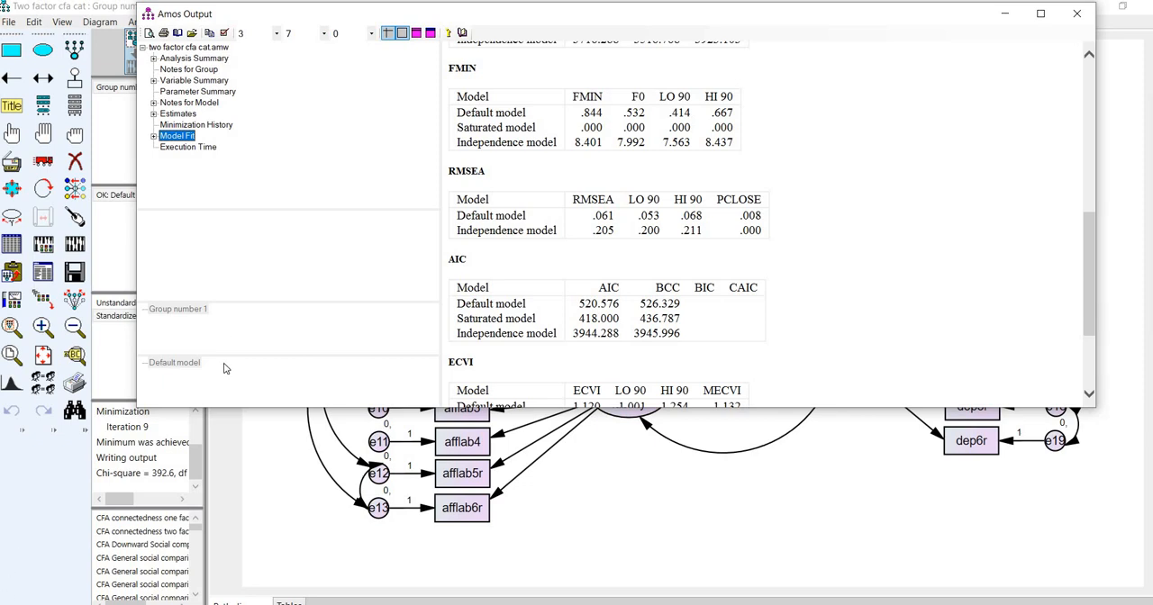
scroll(244, 342, up, 1)
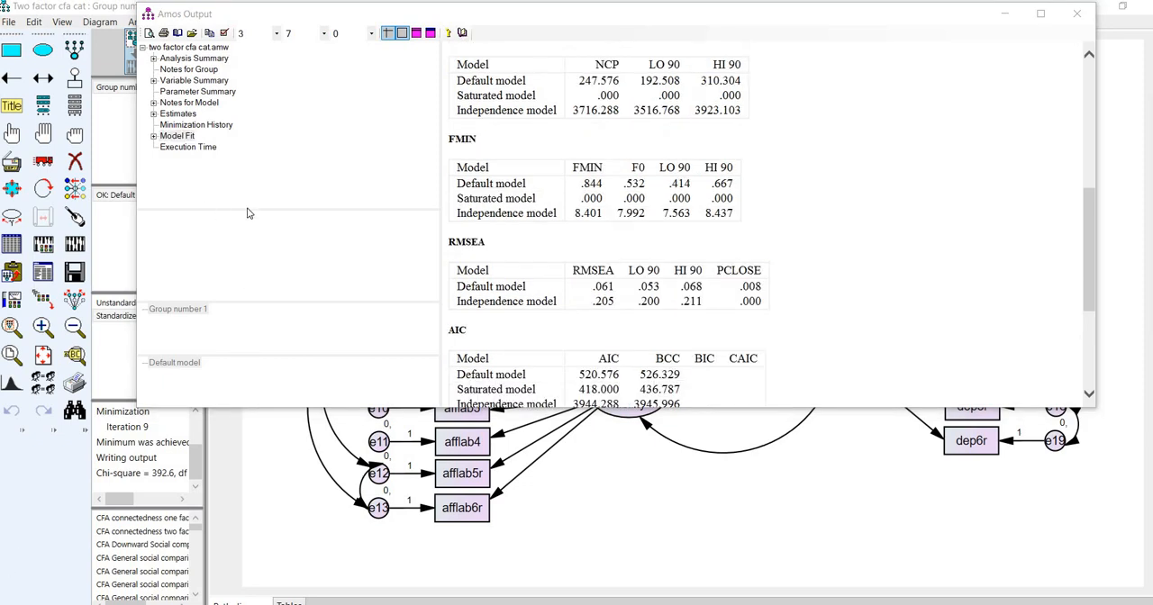
- Examine the unstandardized and standardized regression weights in the estimates output
click(178, 114)
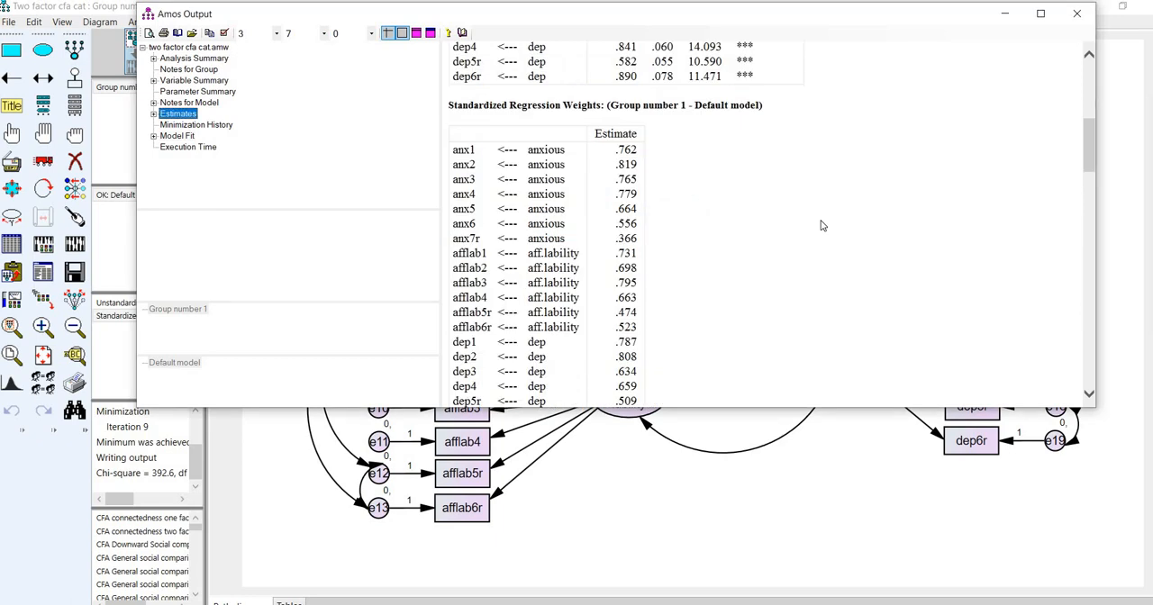
scroll(821, 225, up, 5)
scroll(558, 194, down, 1)
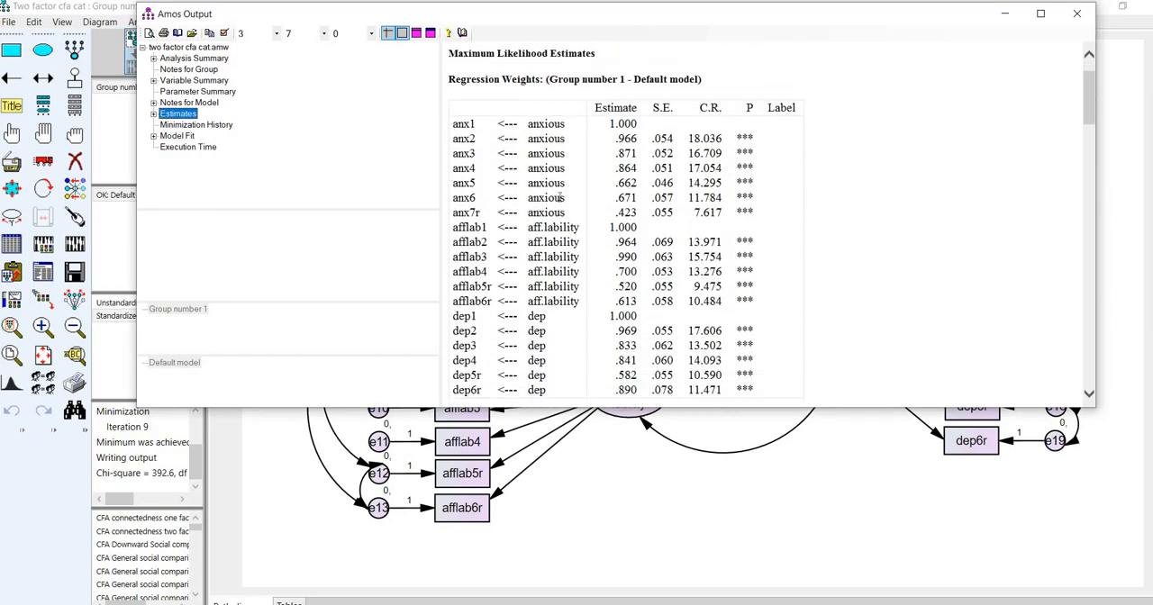
scroll(545, 191, up, 1)
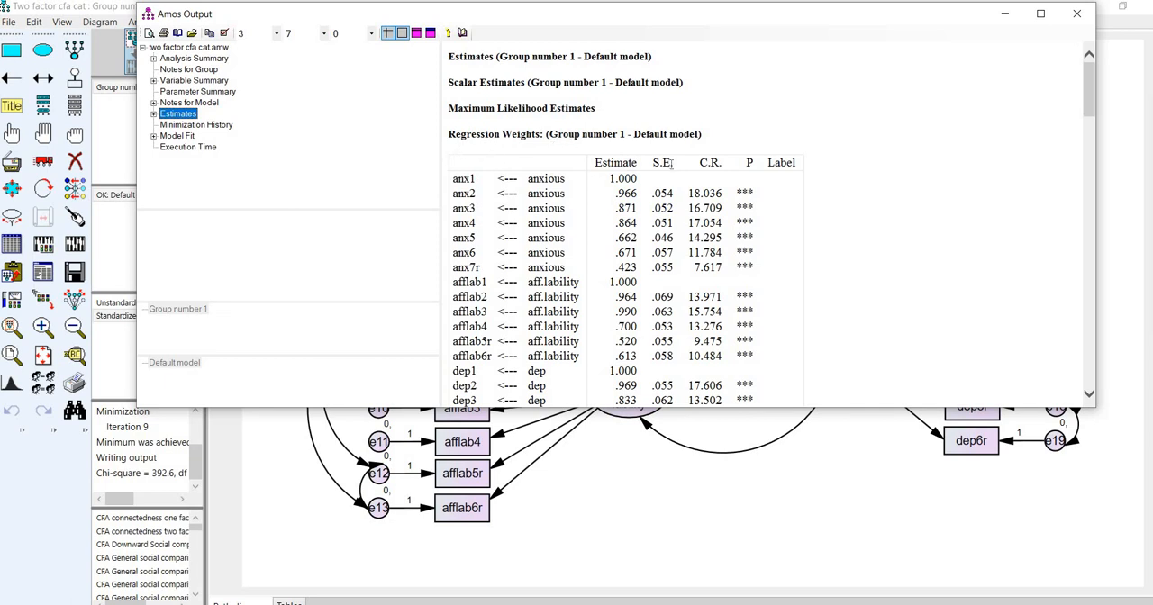
scroll(671, 203, down, 1)
scroll(663, 197, down, 1)
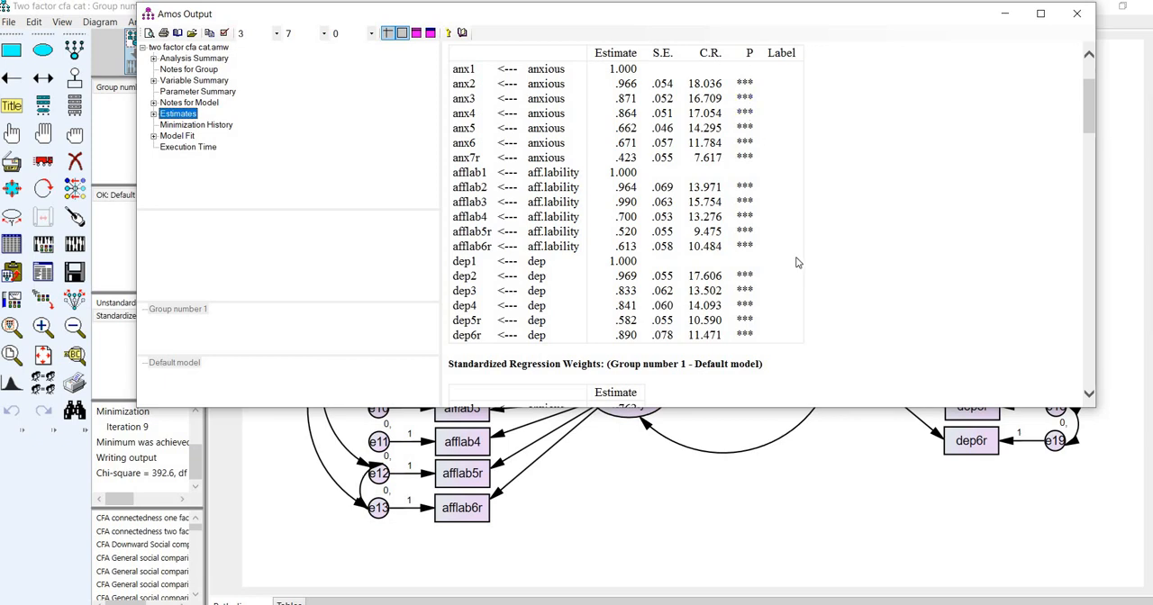
scroll(796, 262, down, 8)
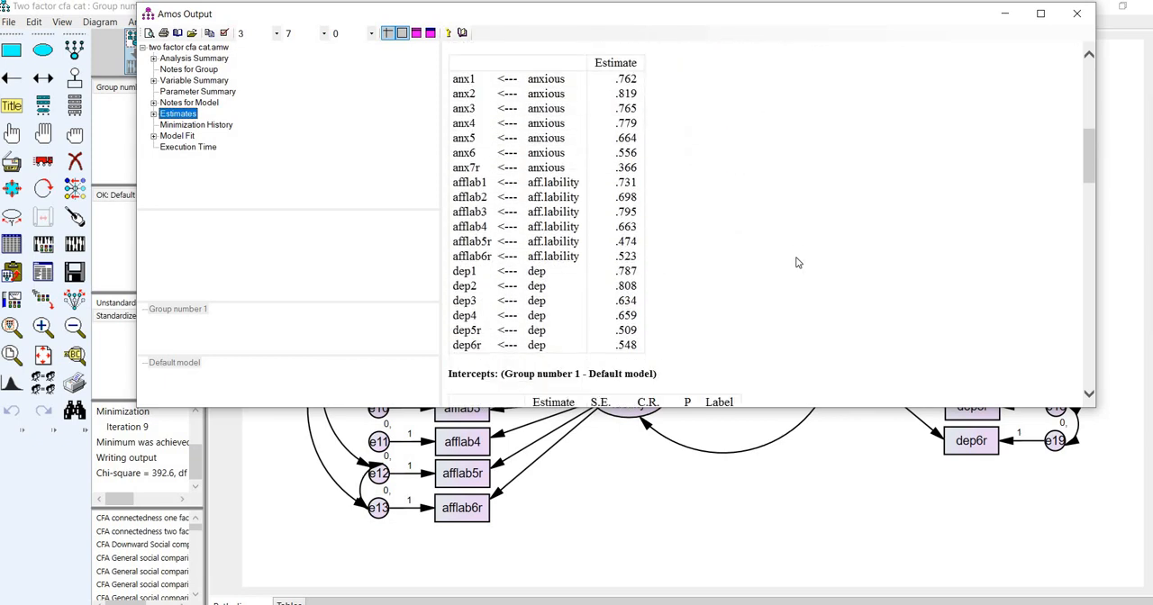
scroll(497, 98, up, 2)
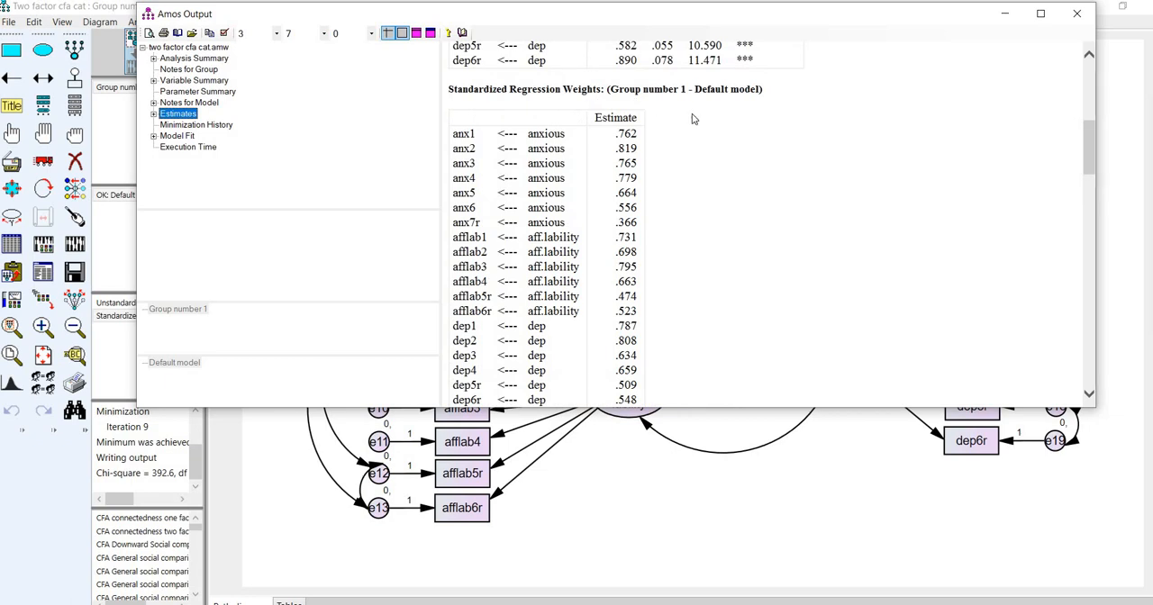
scroll(555, 107, down, 1)
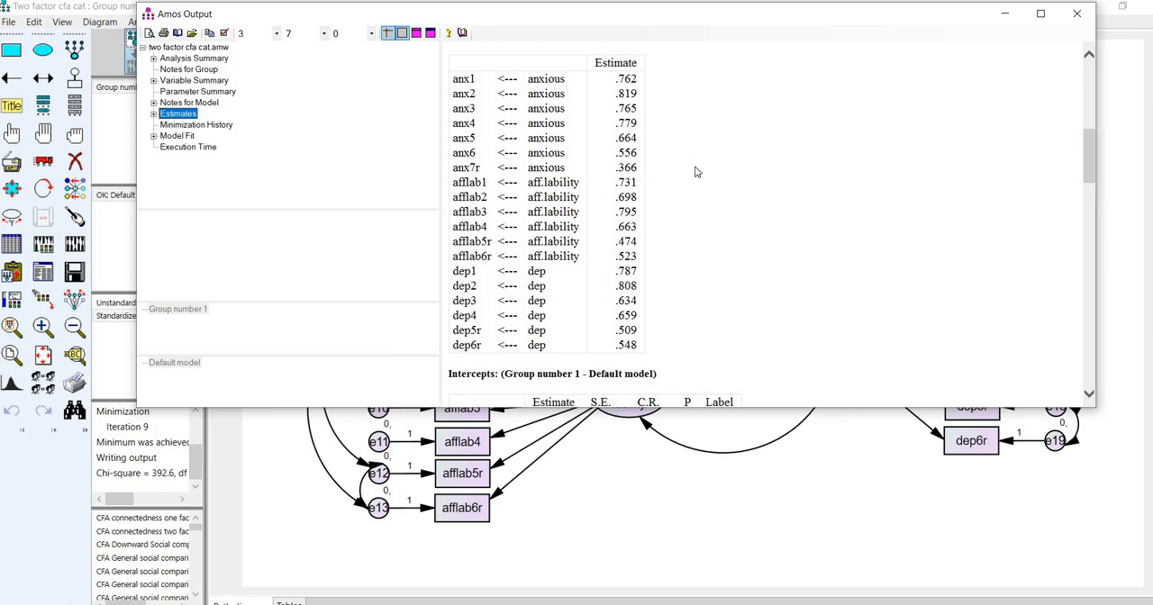
- Examine the intercepts, covariances and correlations in the estimates output, then leave the output
scroll(696, 171, down, 3)
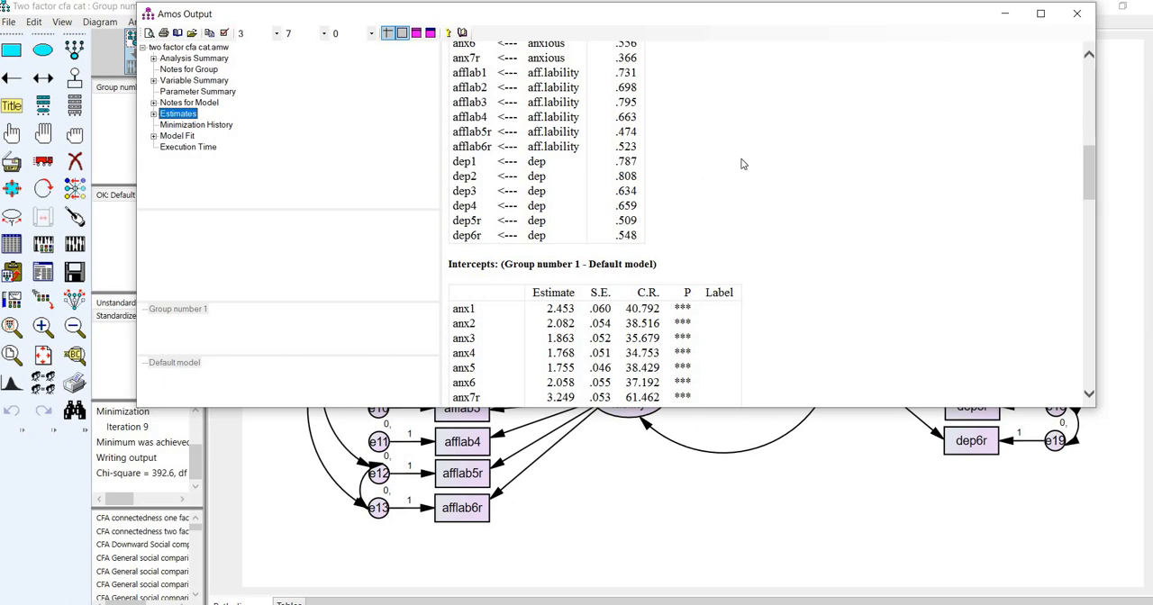
scroll(744, 163, down, 6)
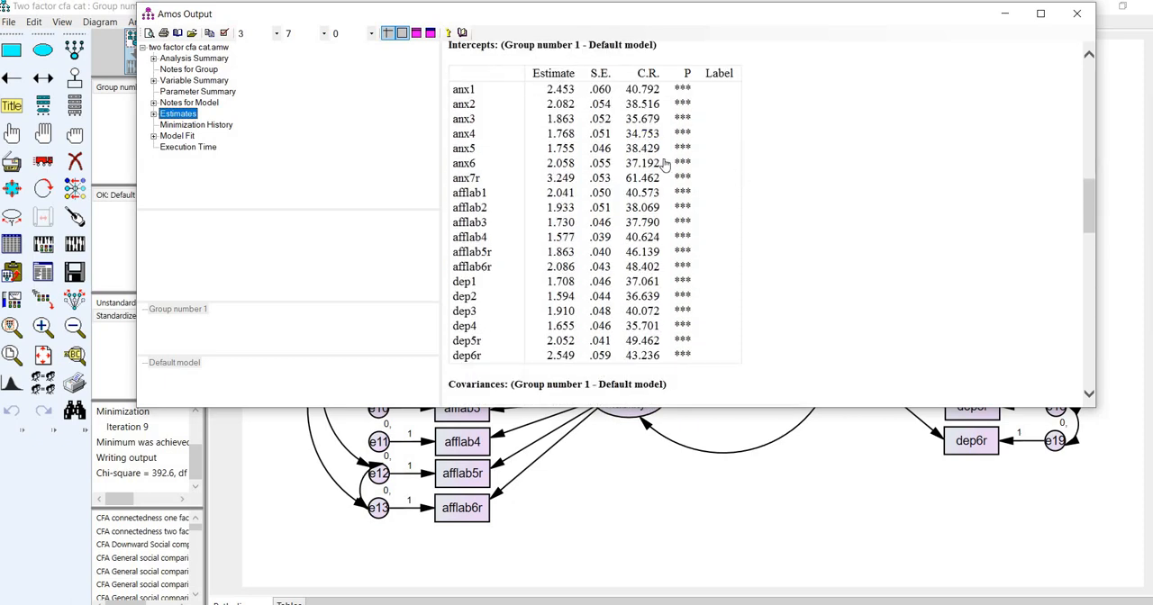
scroll(781, 193, down, 8)
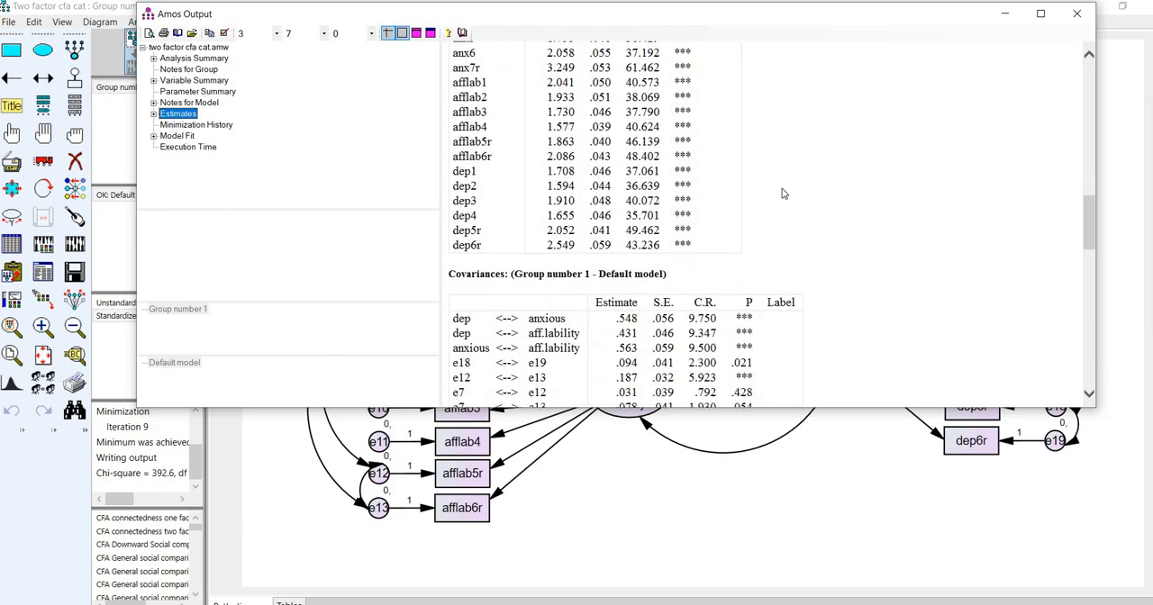
scroll(459, 72, down, 2)
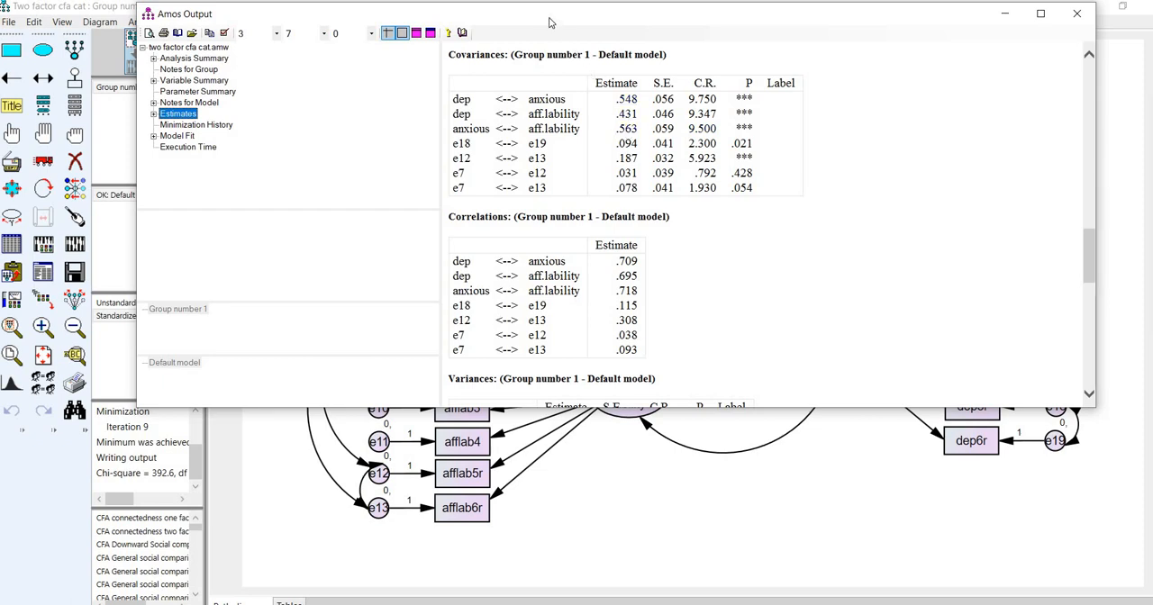
drag(531, 16, 614, 112)
click(528, 74)
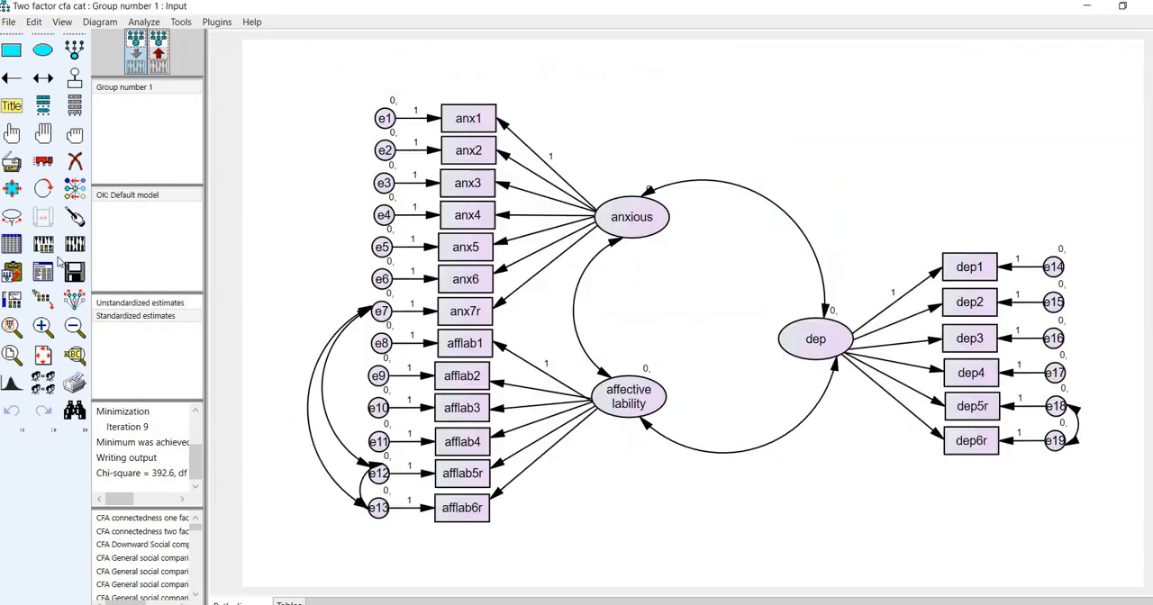
- Show the unstandardized estimates on the output path diagram and compare them with the regression weights in the text output
click(160, 42)
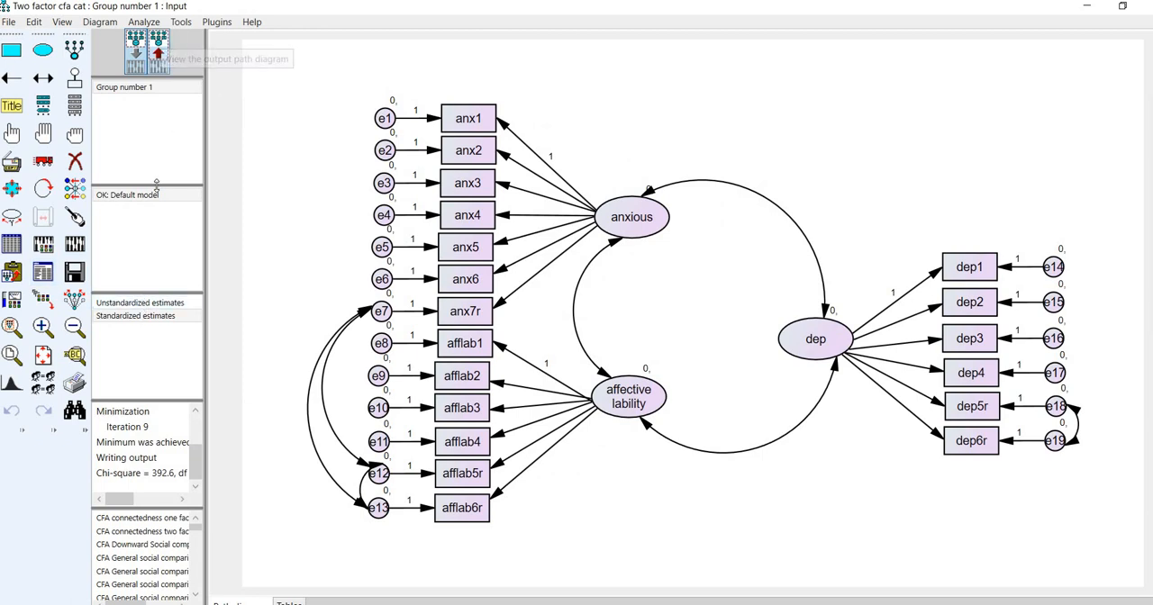
click(142, 304)
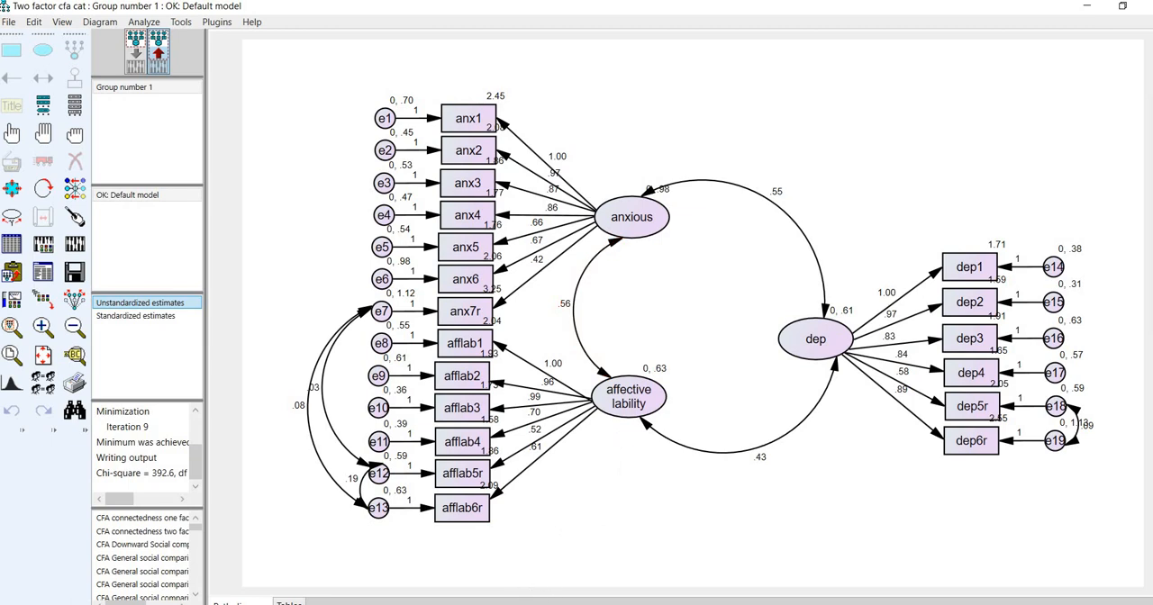
click(42, 272)
click(273, 222)
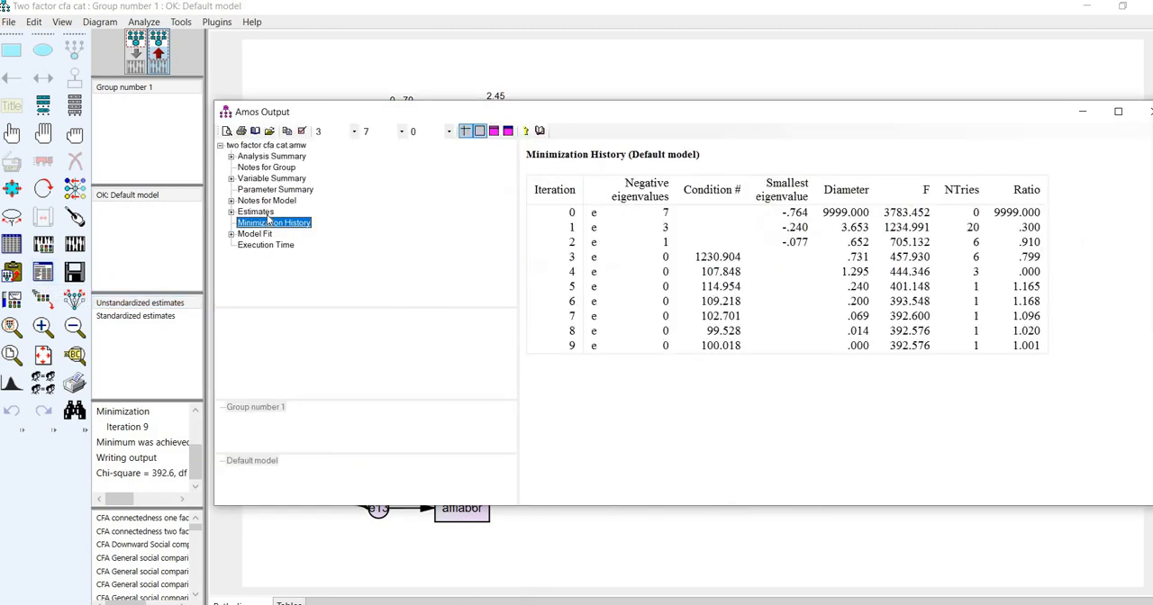
key(Up)
drag(628, 105, 639, 85)
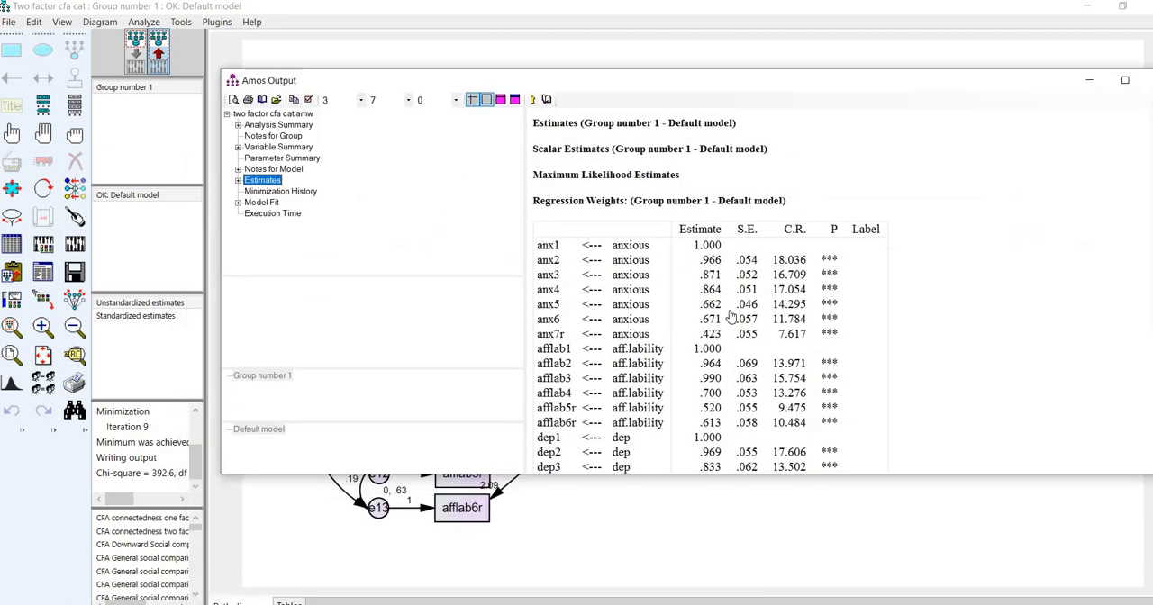
scroll(674, 190, down, 3)
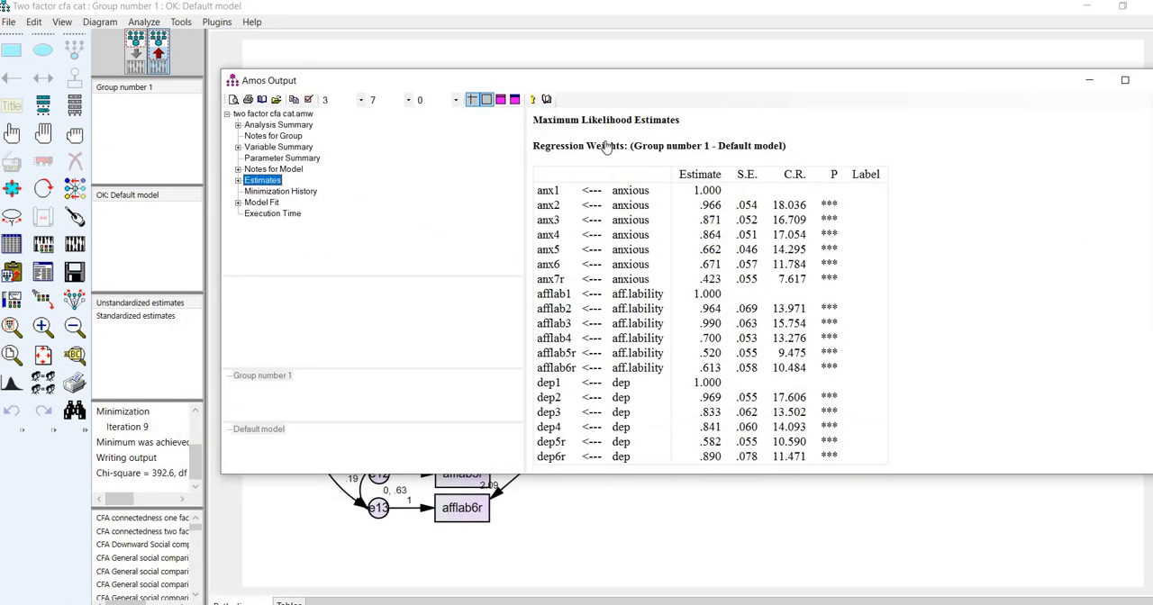
scroll(755, 258, down, 9)
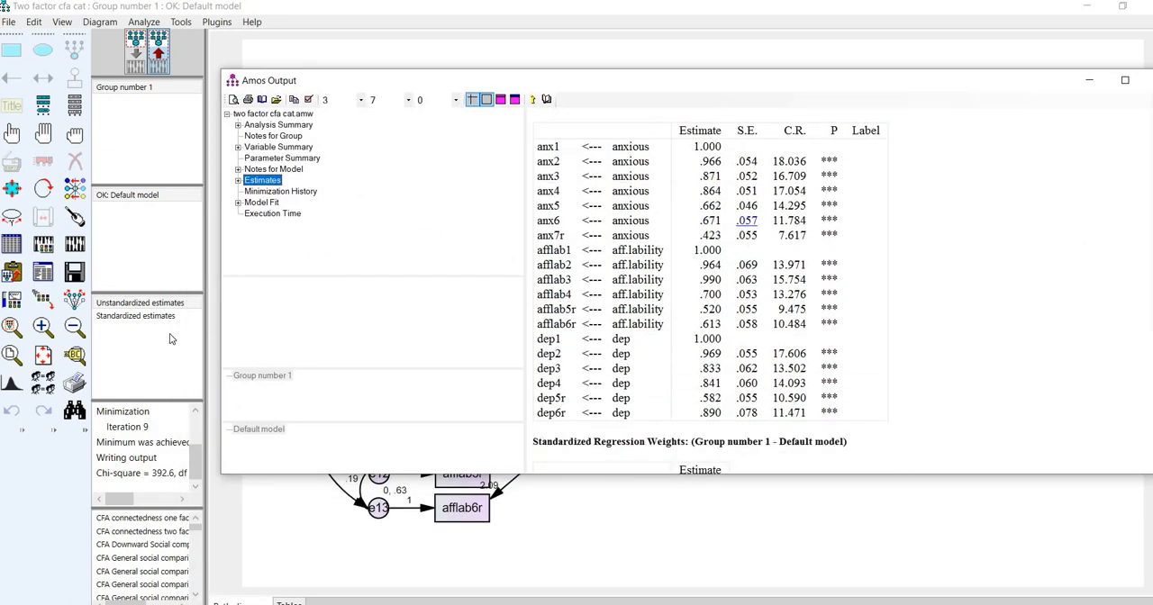
- Show the standardized estimates on the path diagram and compare them with the standardized regression weights in the text output
click(105, 319)
click(585, 528)
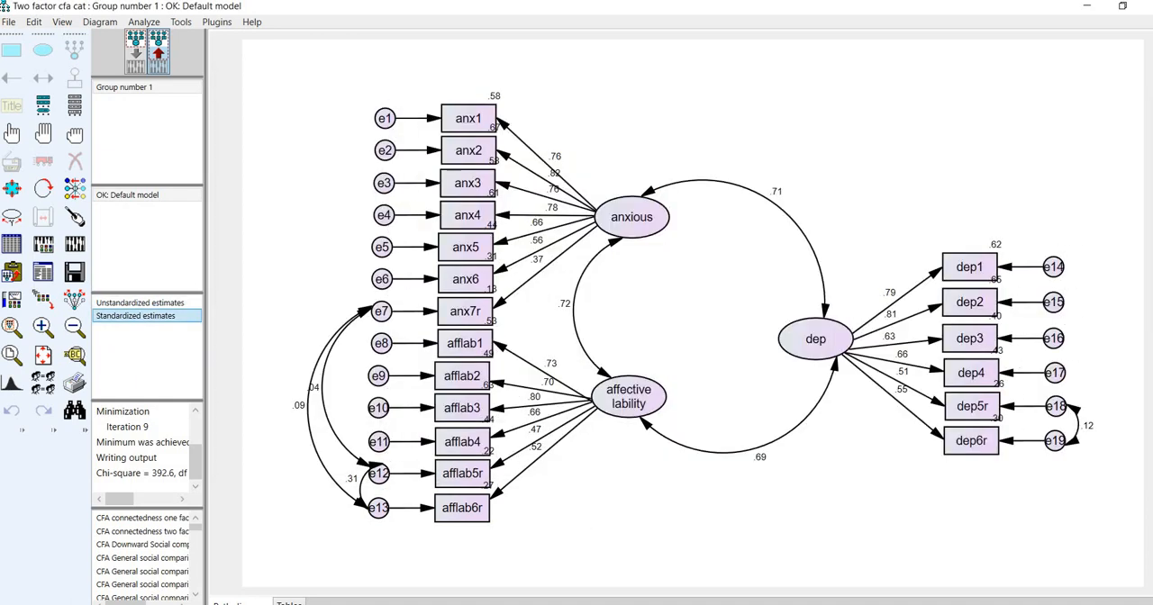
click(42, 272)
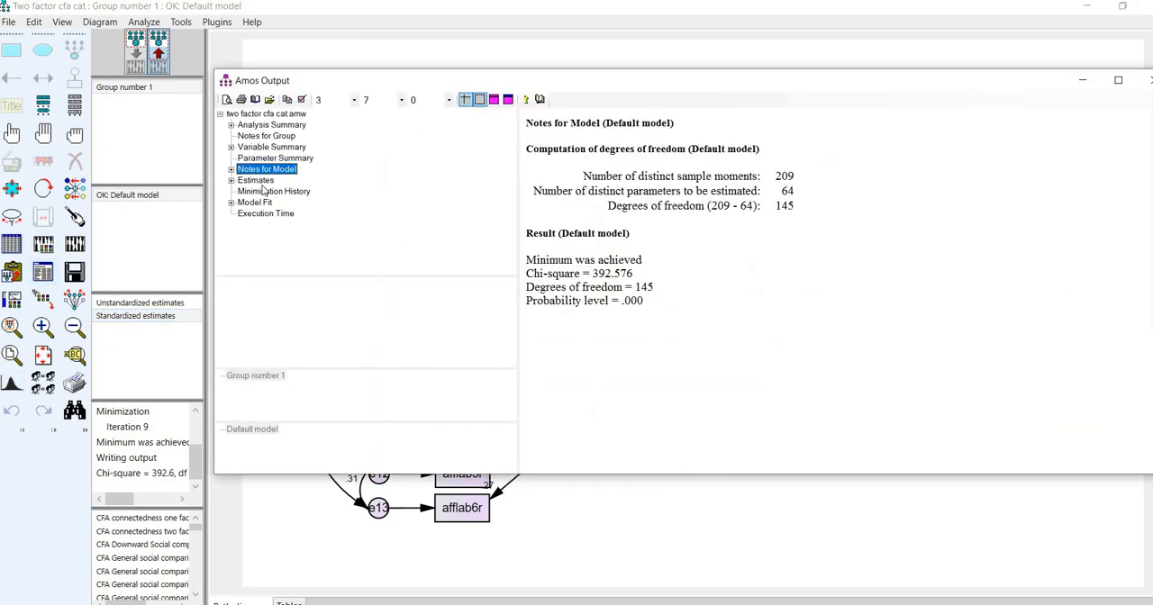
click(258, 181)
scroll(702, 279, down, 12)
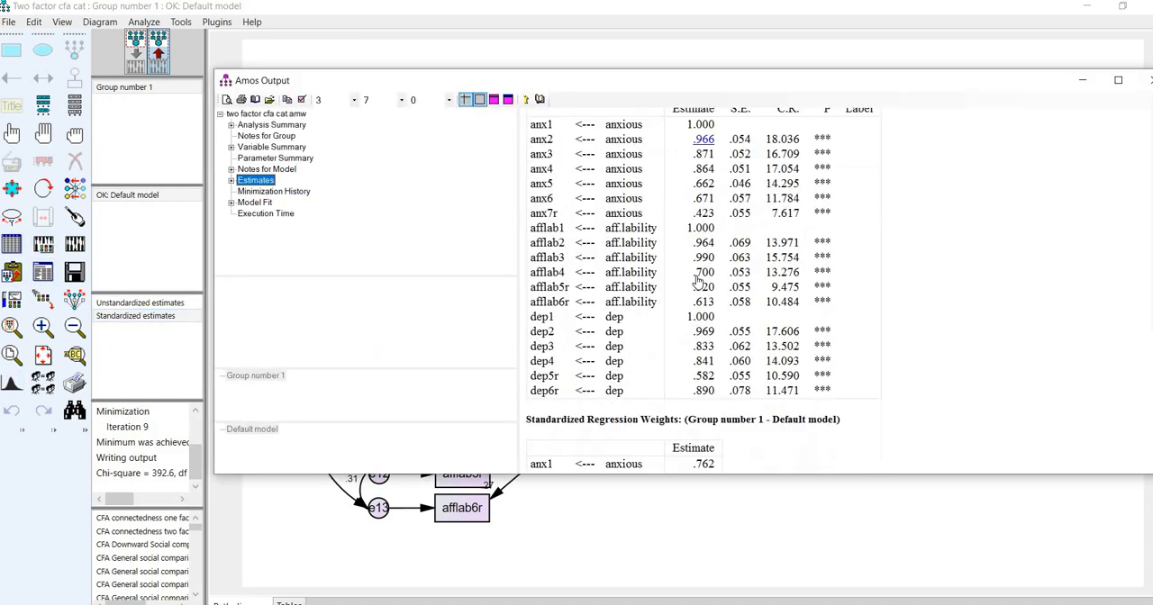
scroll(701, 279, down, 4)
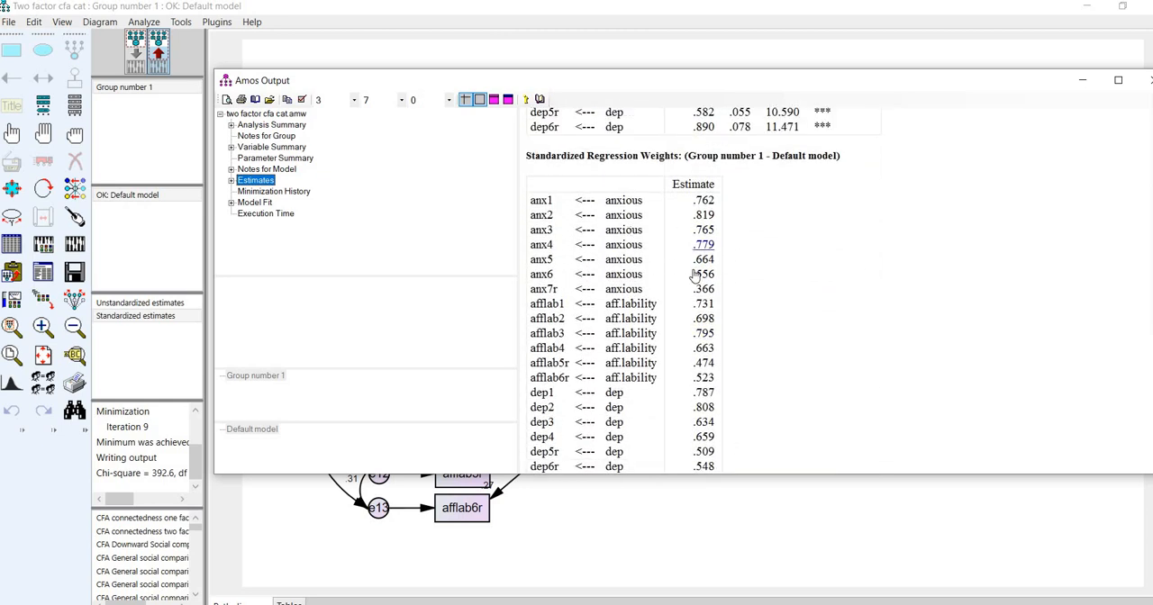
- Examine the correlations and the factor and error variances in the estimates output
scroll(696, 277, down, 5)
scroll(707, 297, down, 7)
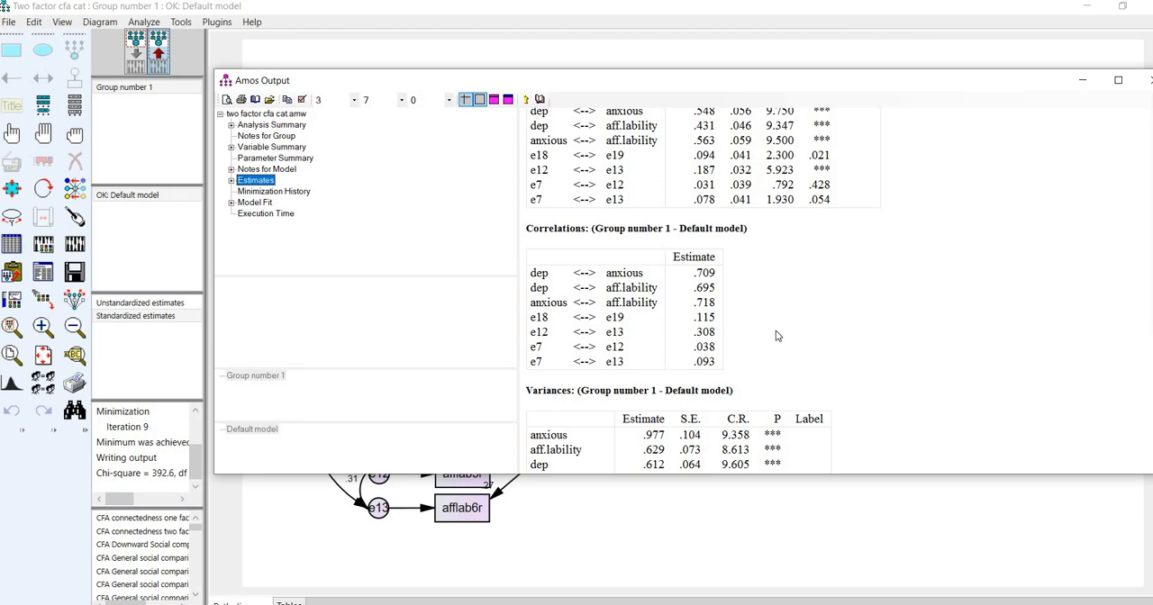
scroll(777, 335, down, 8)
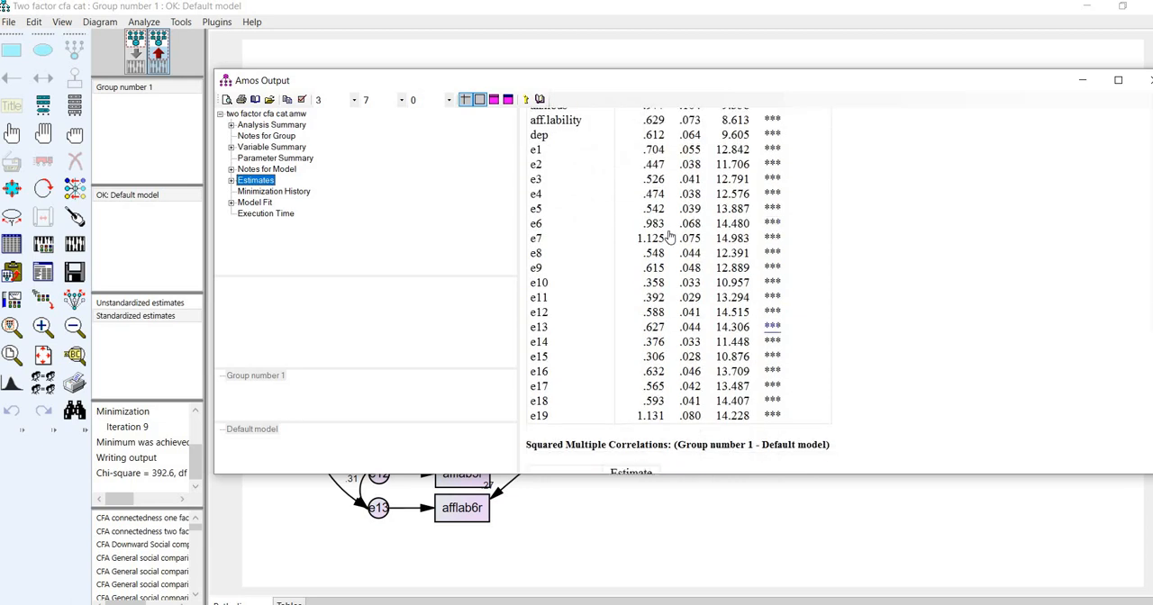
scroll(670, 173, up, 1)
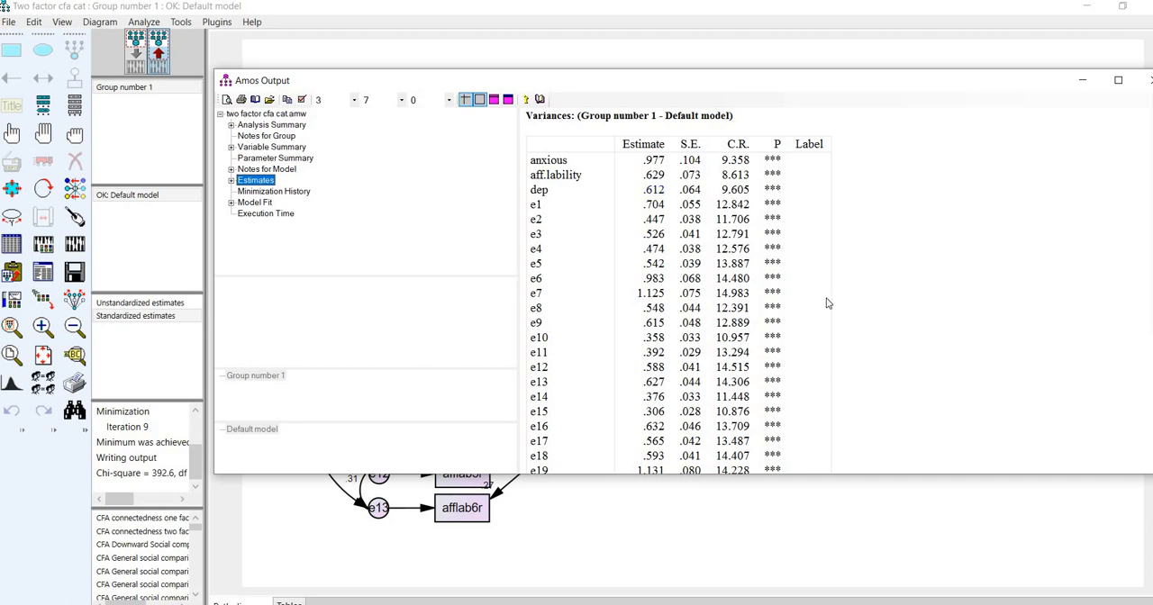
- Examine the squared multiple correlations in the estimates output, then leave the output
scroll(827, 304, down, 8)
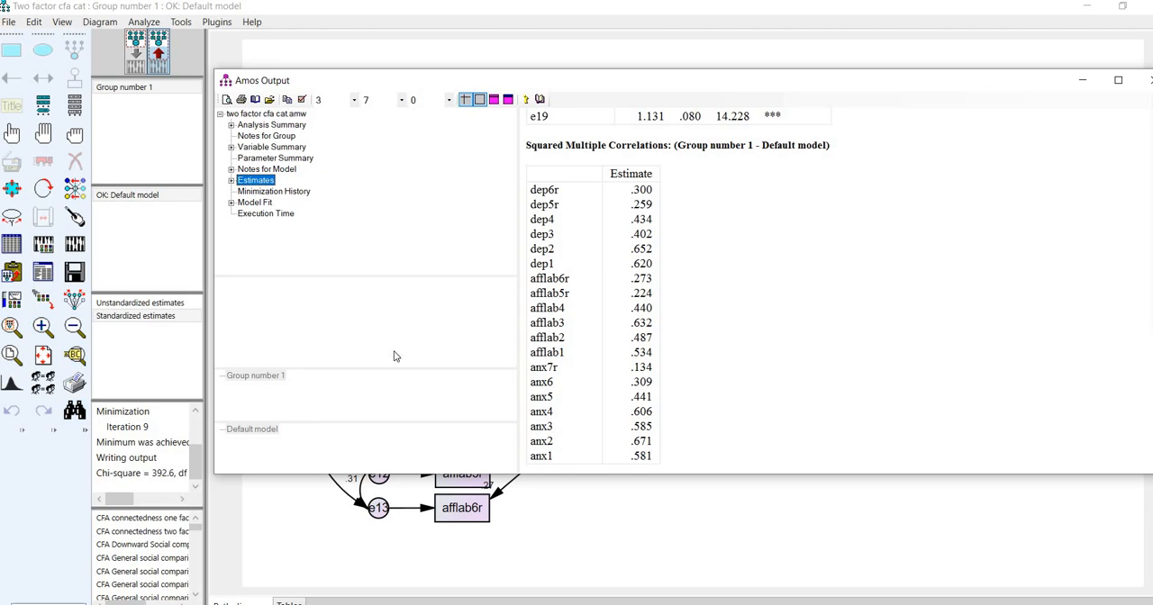
key(Escape)
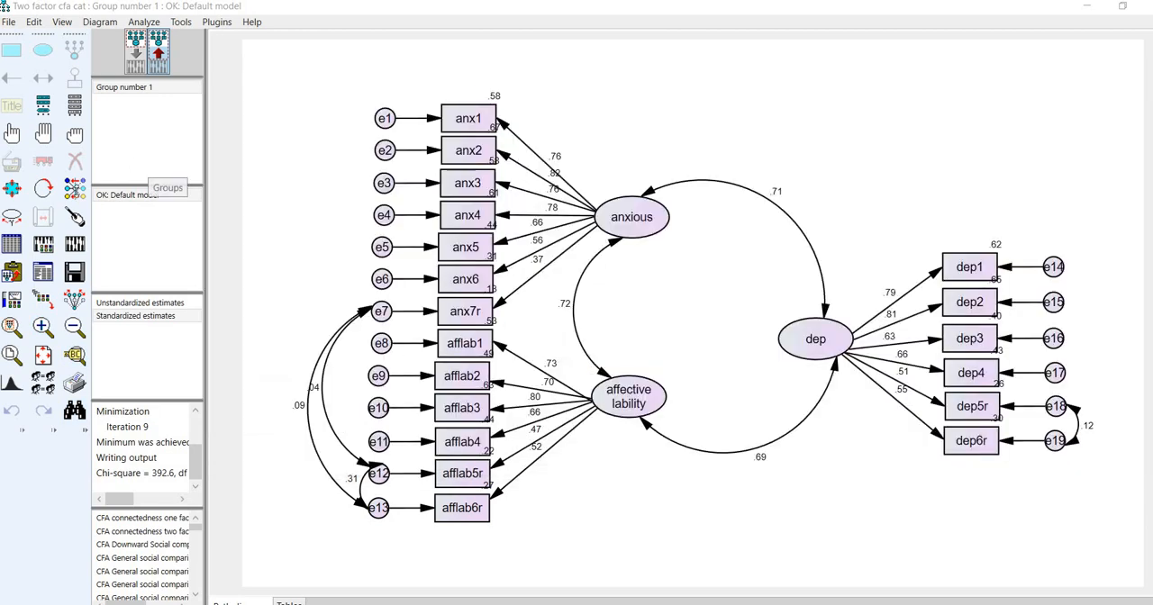
- Request tests for normality and outliers, modification indices and residual moments in the analysis properties
click(45, 250)
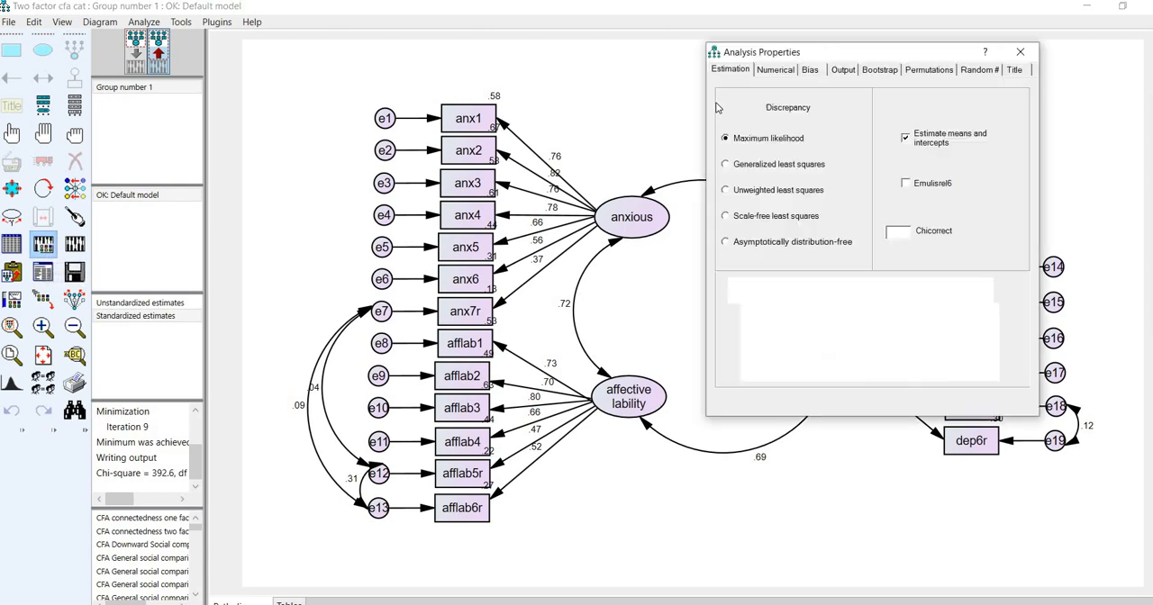
click(843, 70)
drag(708, 47, 554, 19)
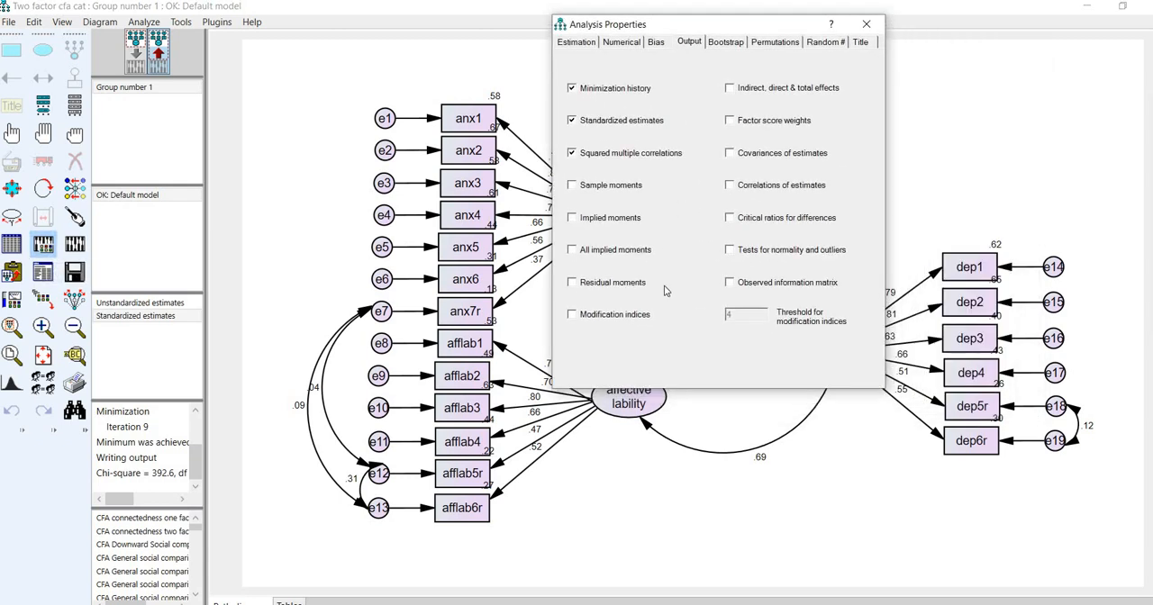
drag(665, 286, 675, 302)
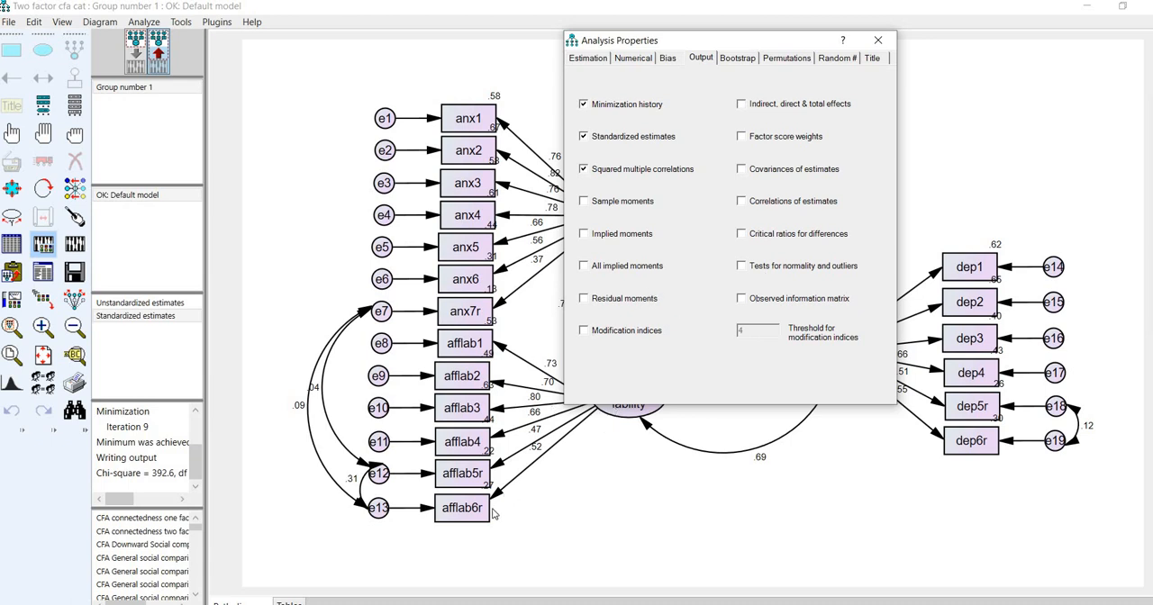
click(742, 268)
click(589, 338)
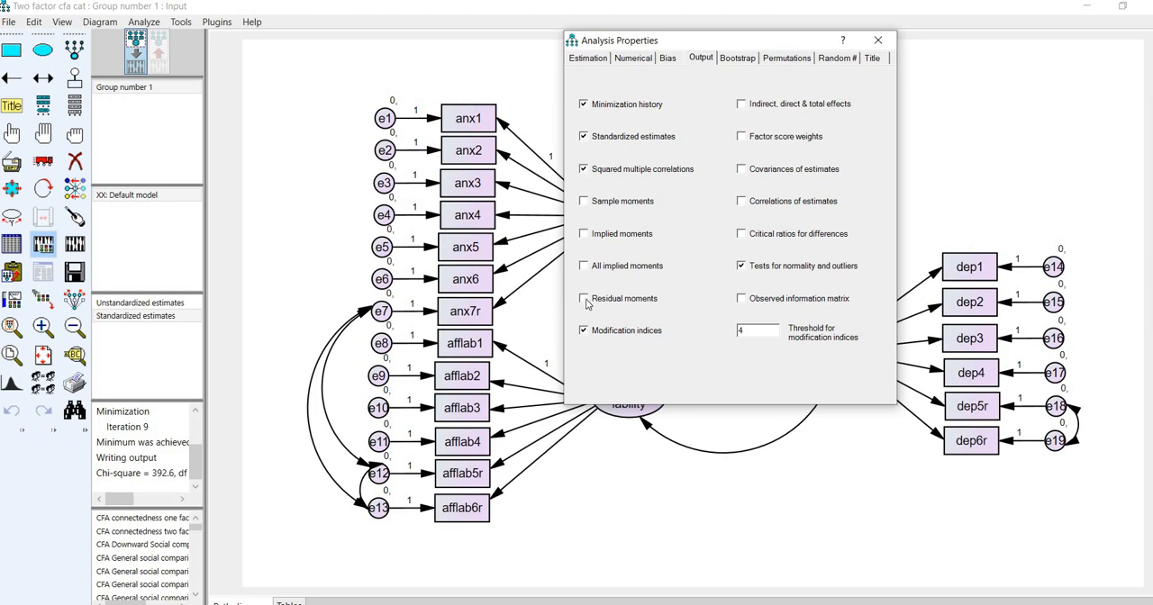
click(585, 300)
click(589, 61)
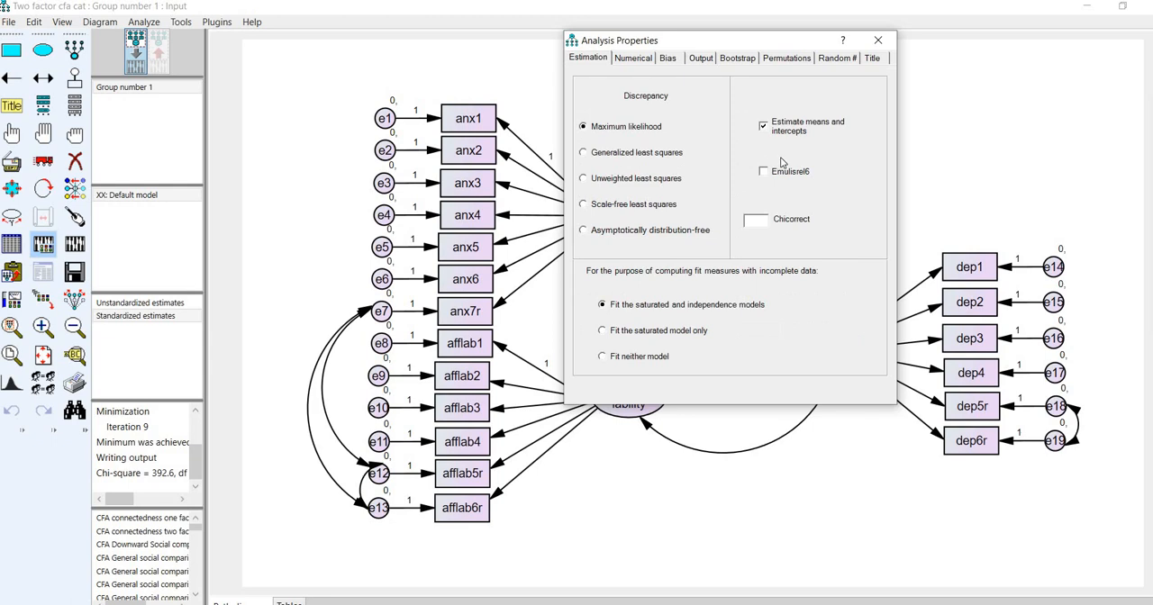
click(703, 59)
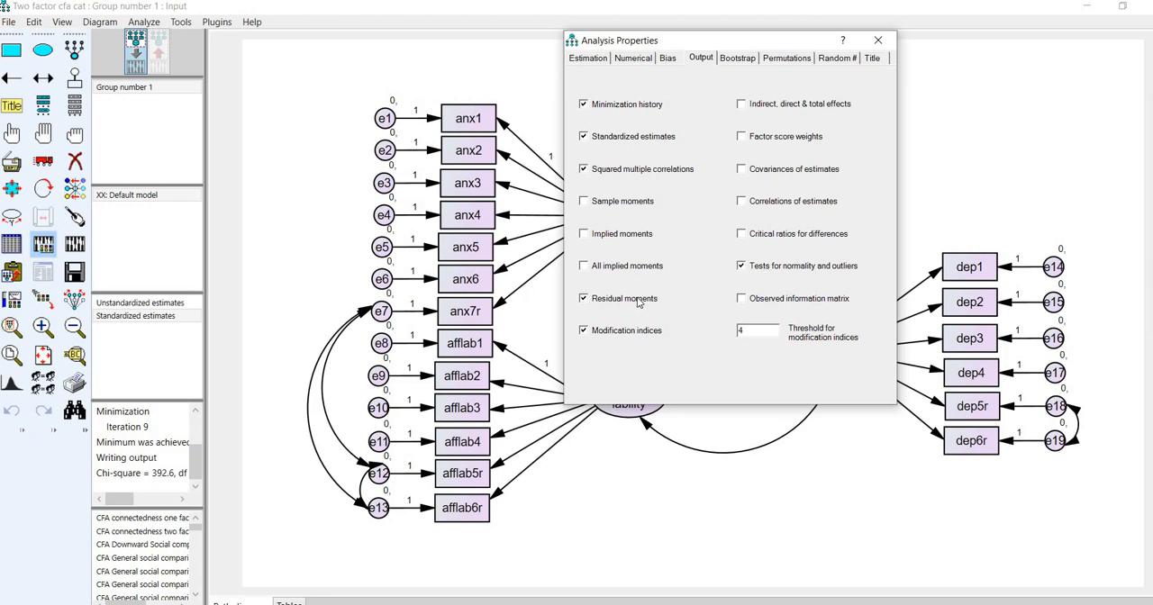
- Try to calculate the estimates, then turn off modification indices and calculate them again
click(76, 251)
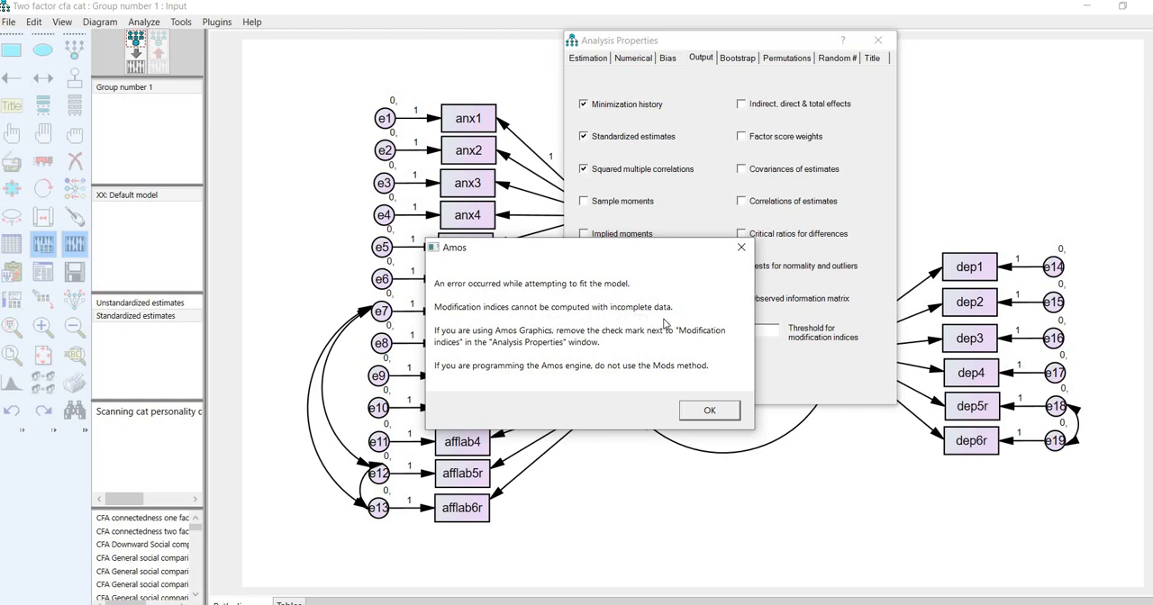
click(707, 413)
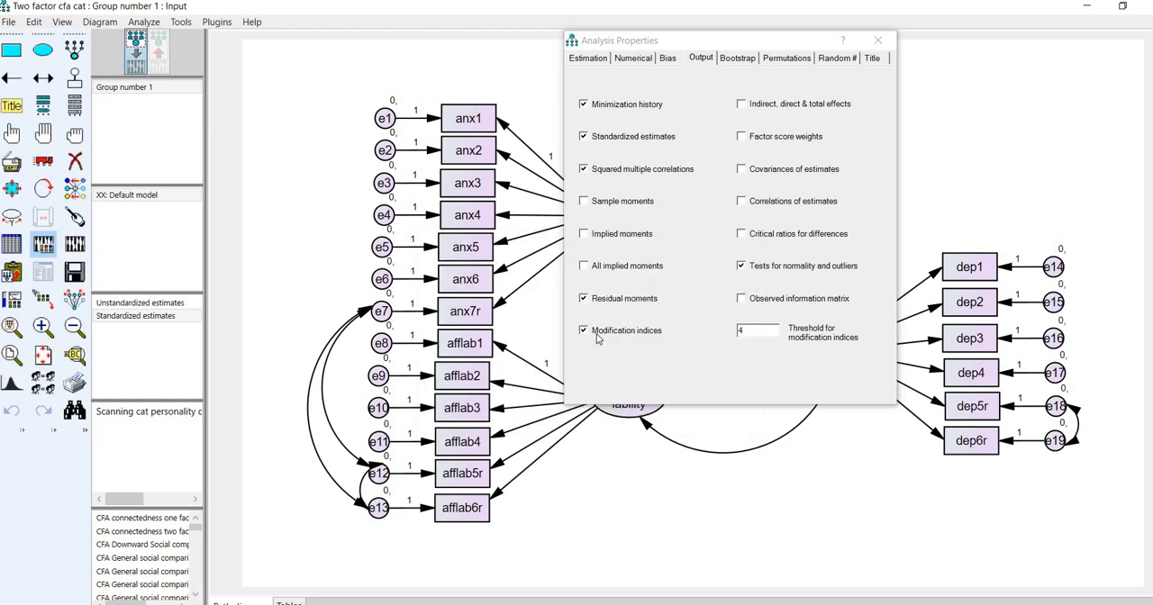
click(595, 333)
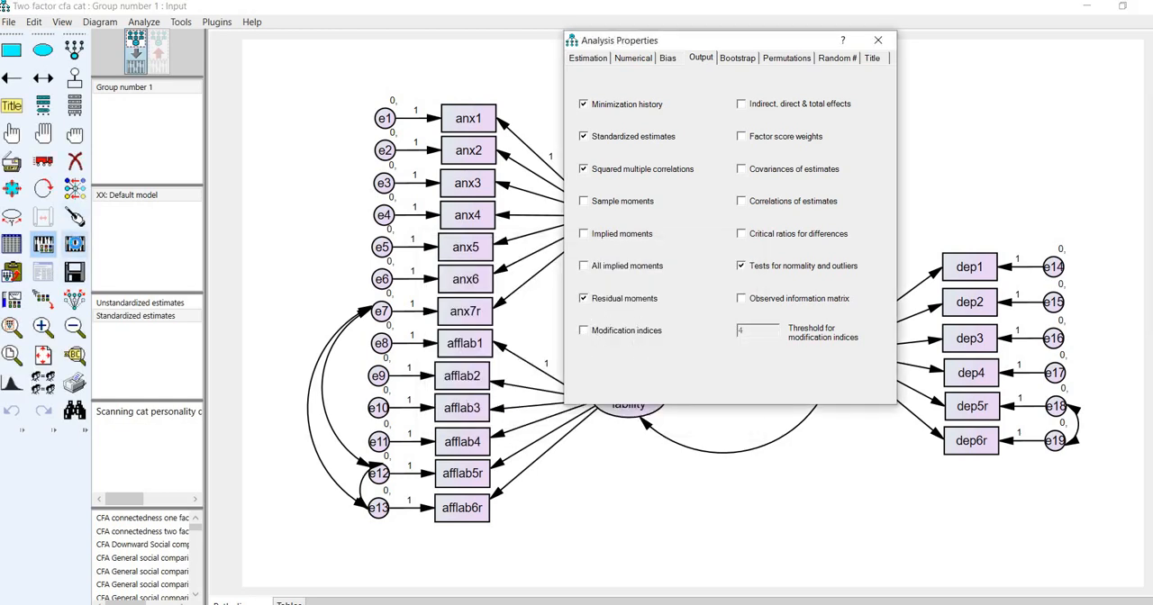
click(44, 244)
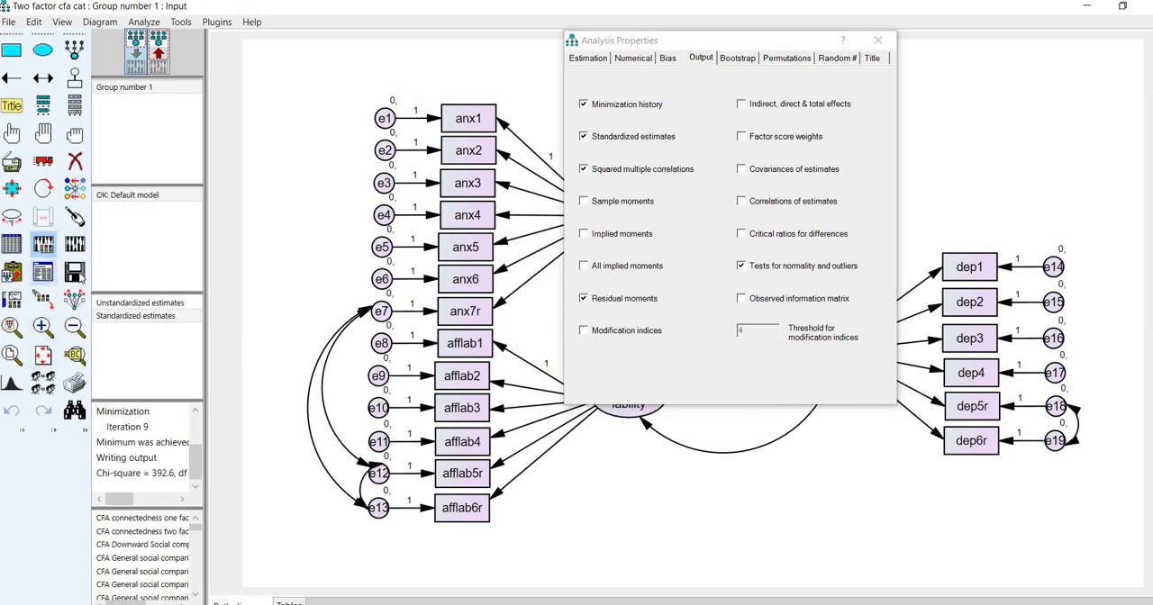
- Examine the scalar estimates in the text output for the recalculated model, then close the output
click(44, 272)
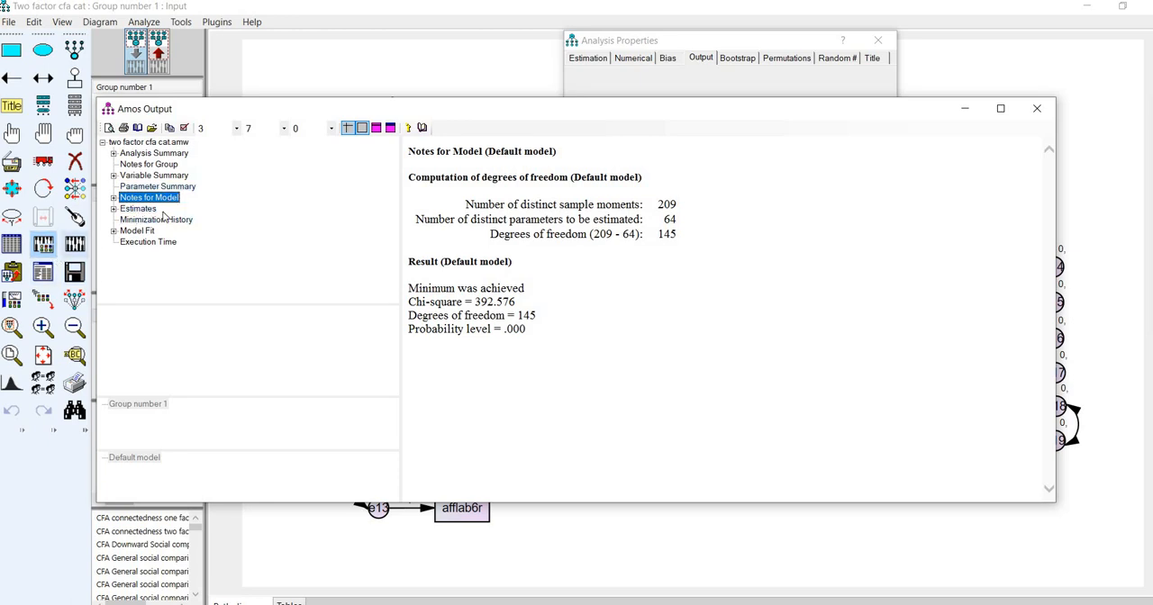
click(142, 209)
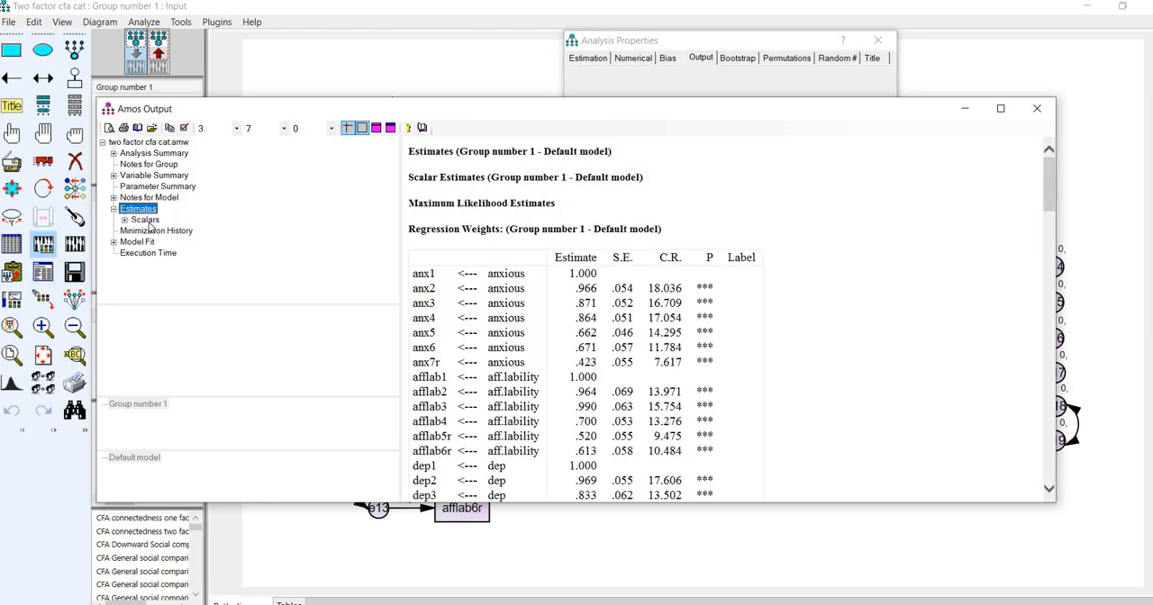
click(144, 220)
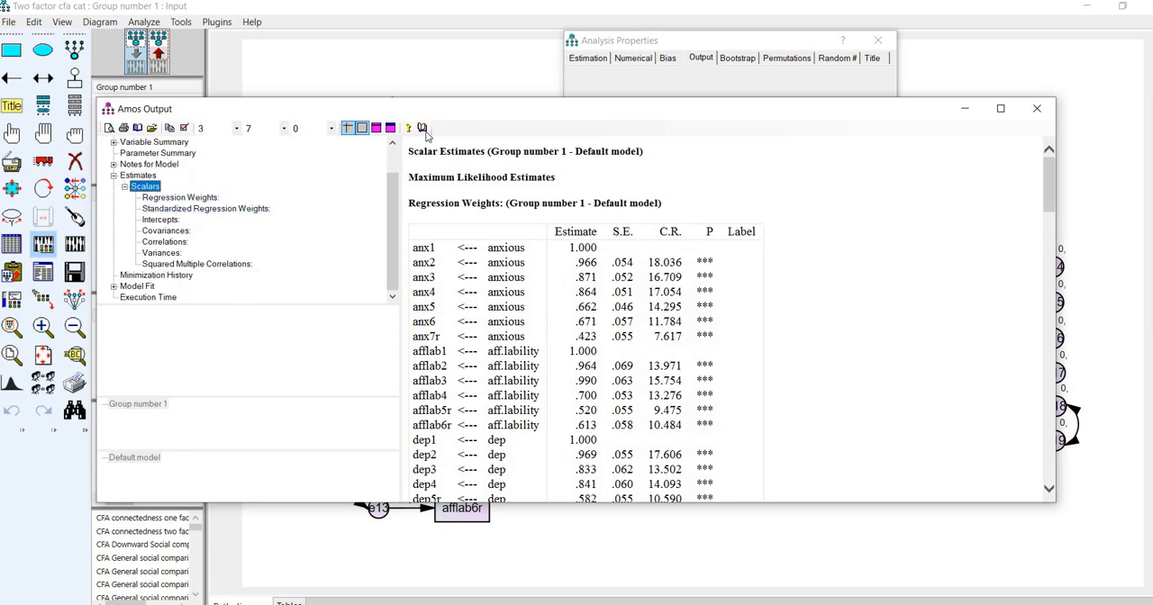
drag(476, 112, 596, 408)
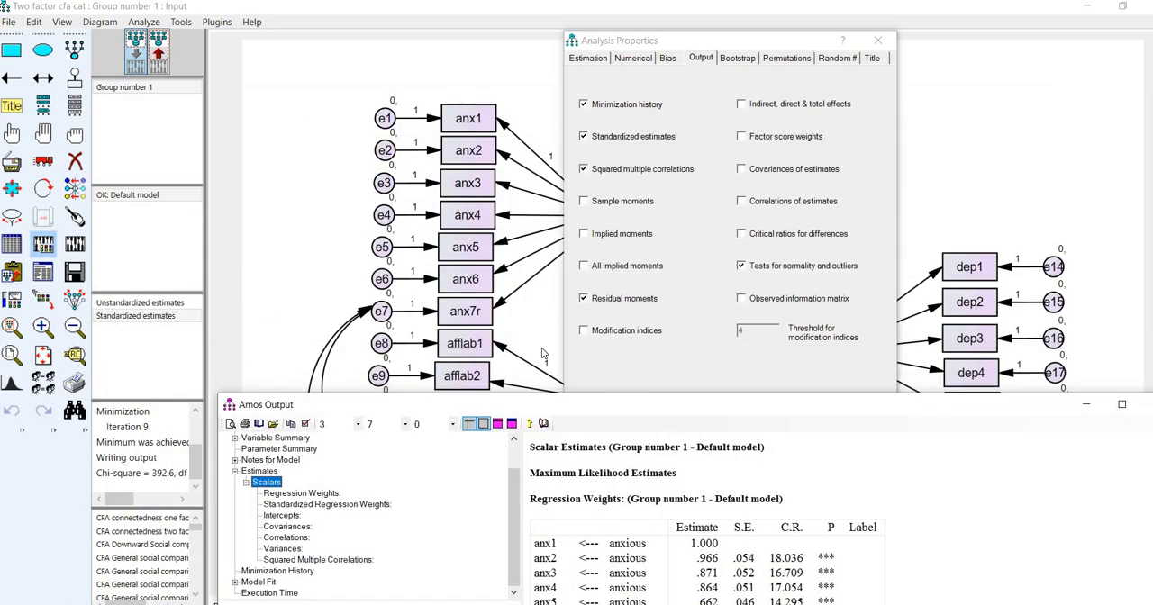
drag(542, 353, 194, 171)
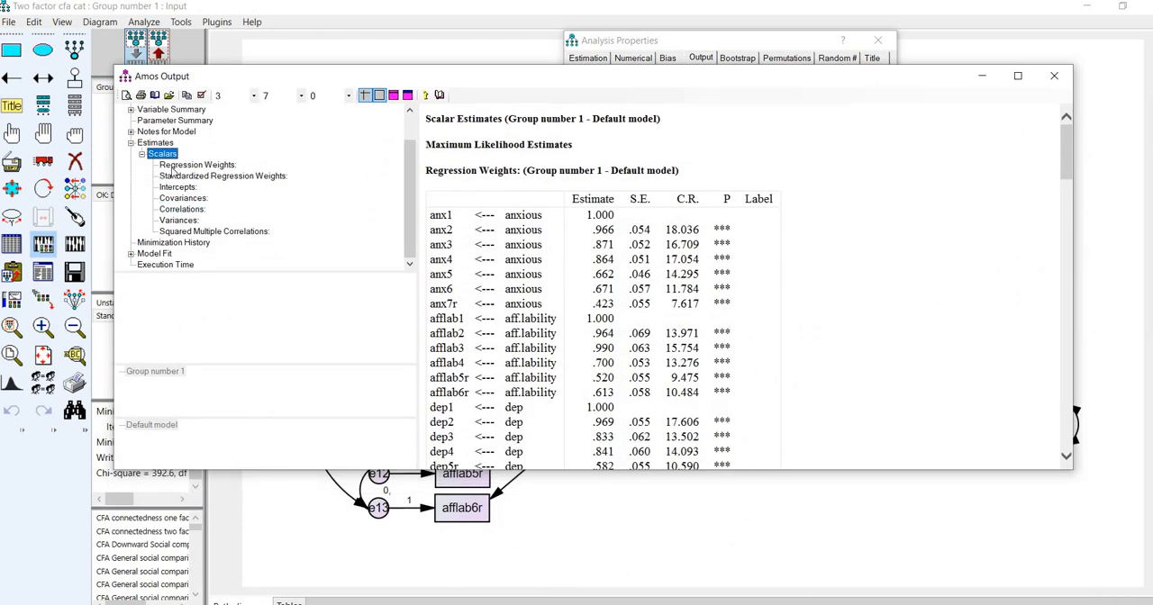
mouse_move(415, 78)
mouse_down()
mouse_move(416, 239)
mouse_move(415, 86)
mouse_up()
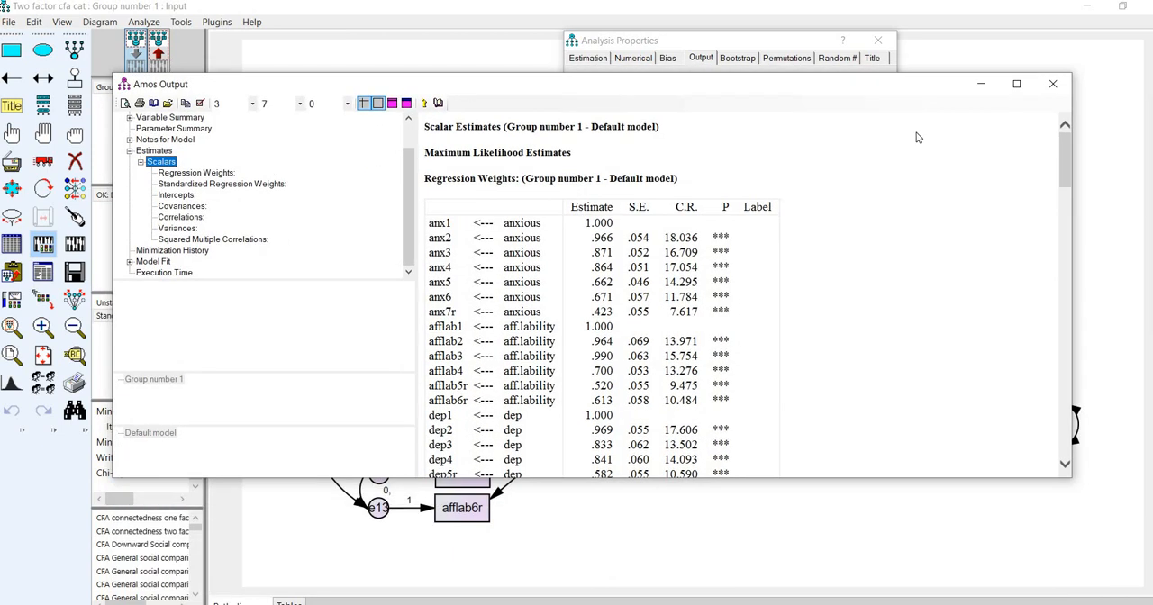
click(1052, 84)
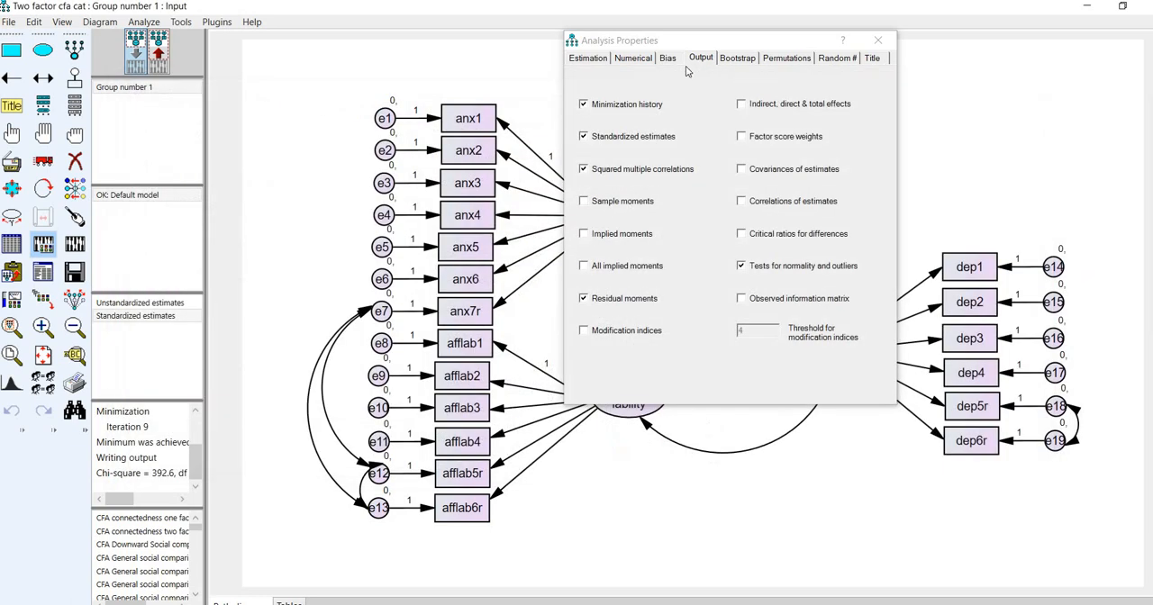
- Check the Estimate means and intercepts setting and the output options, then close the analysis properties
click(586, 58)
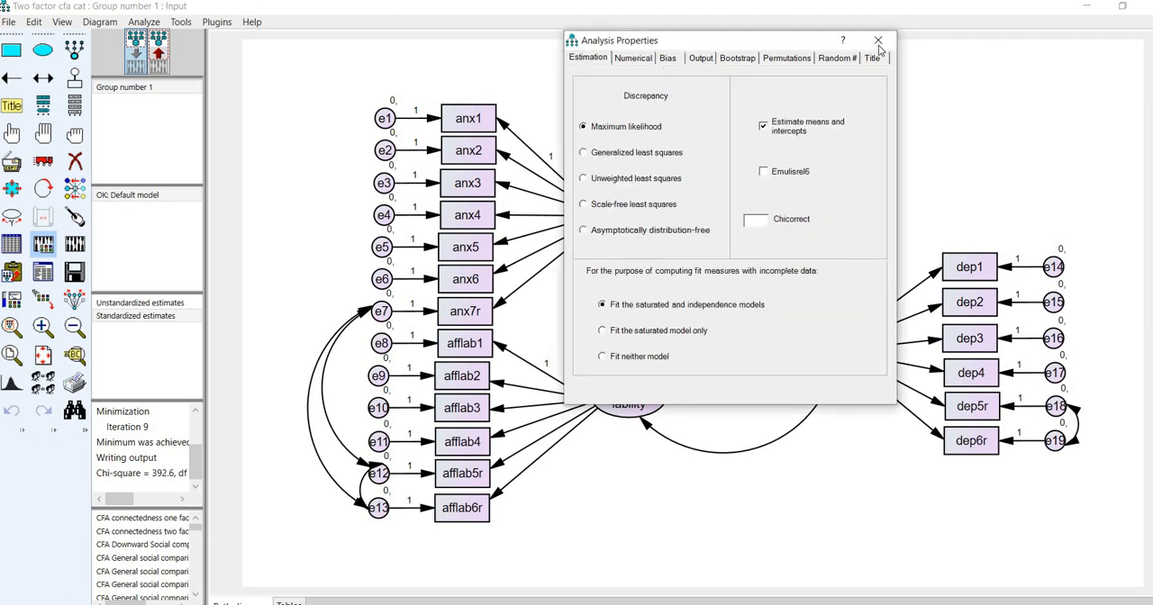
click(702, 59)
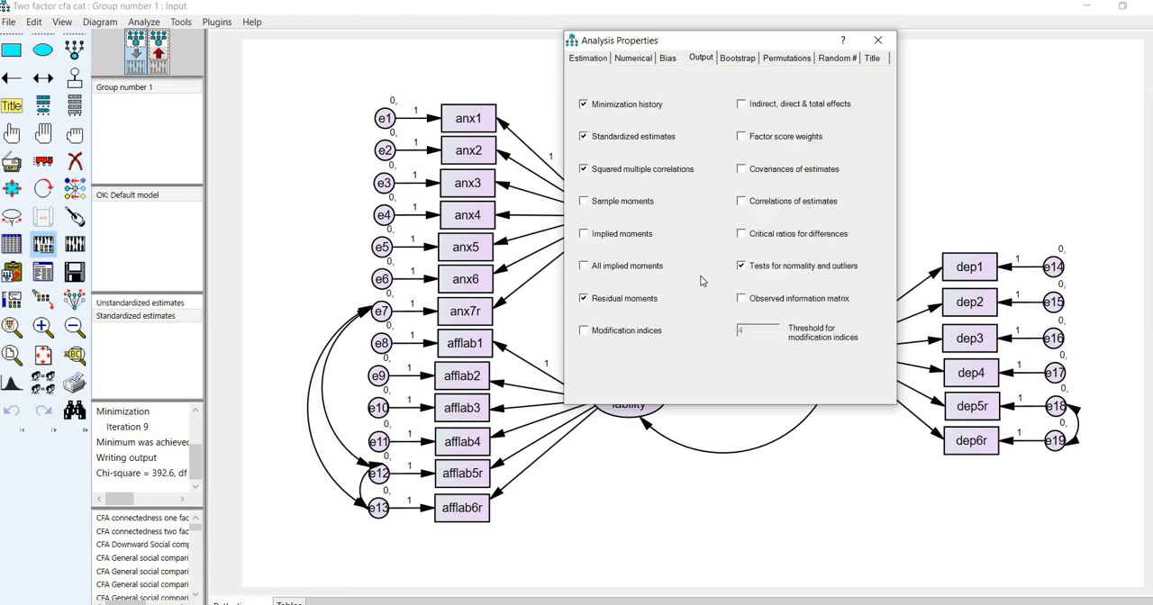
click(877, 41)
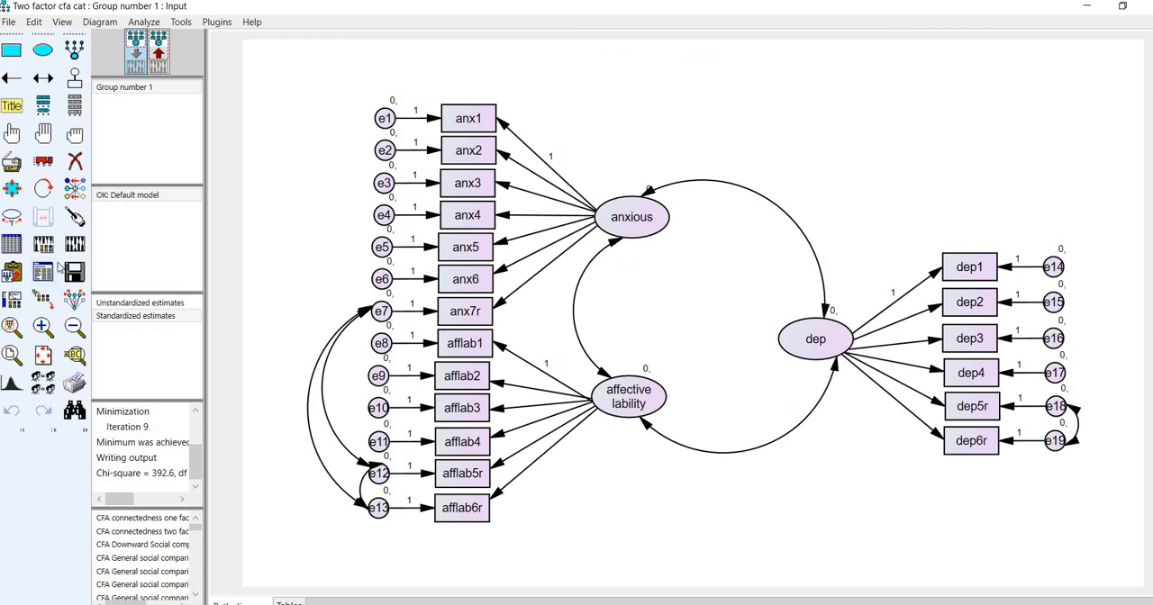
- Replace the data file for Group number 1 with cat personality disorder subscales rec scored V2.sav
click(11, 244)
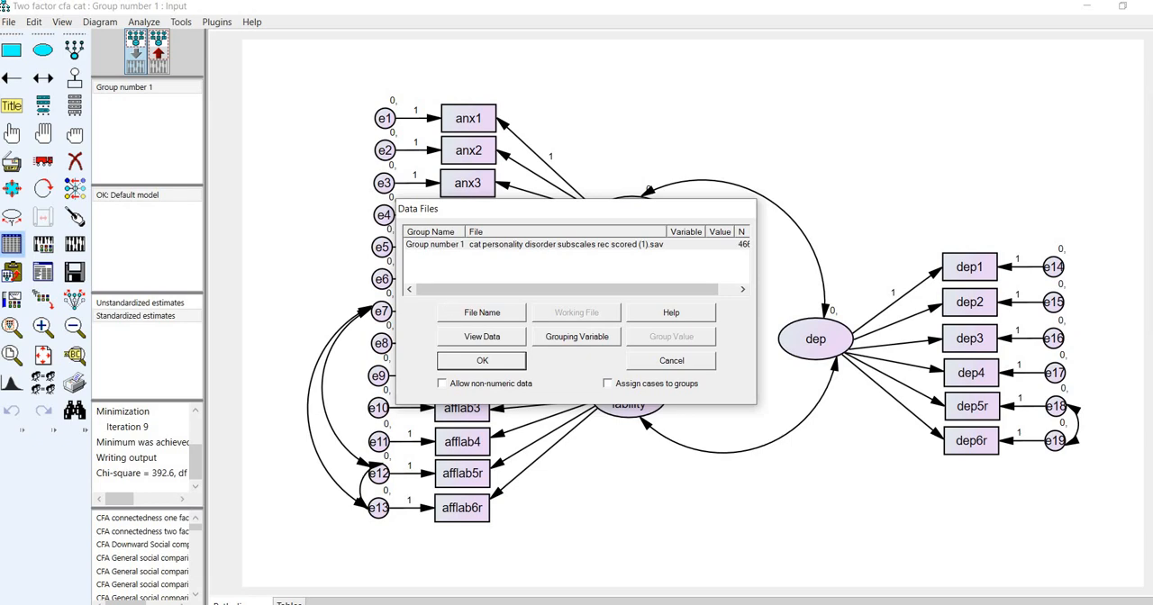
click(482, 313)
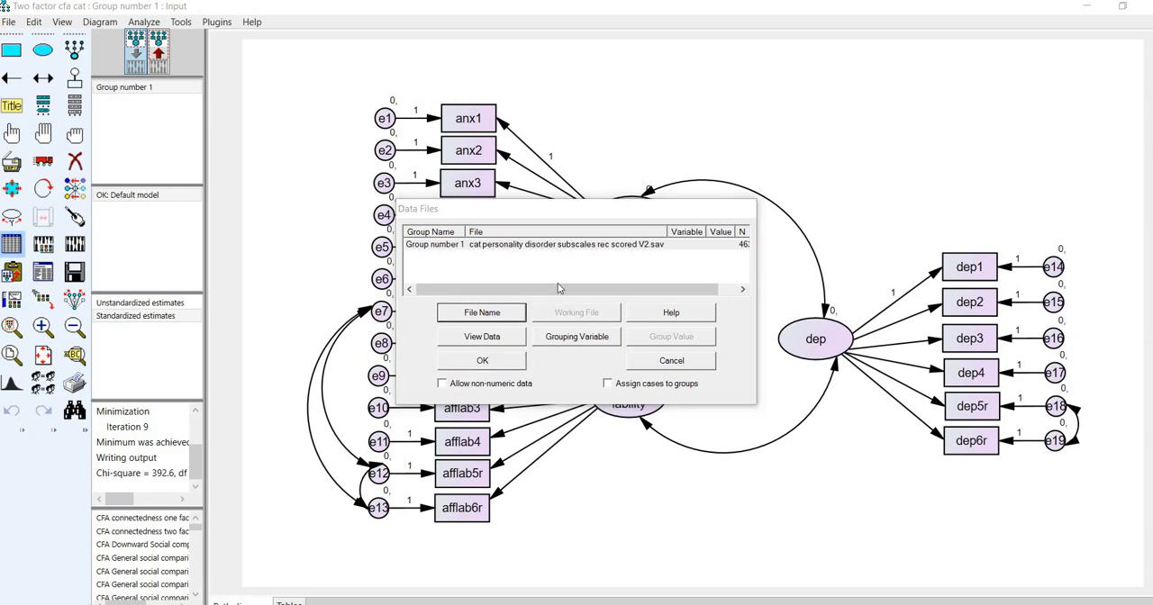
click(640, 251)
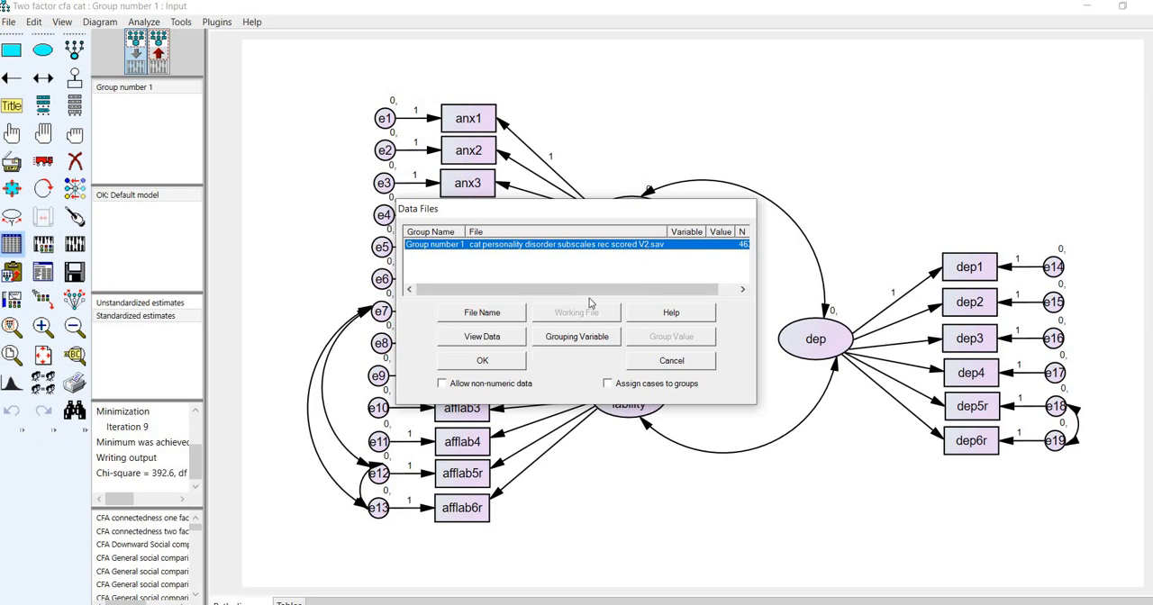
click(505, 361)
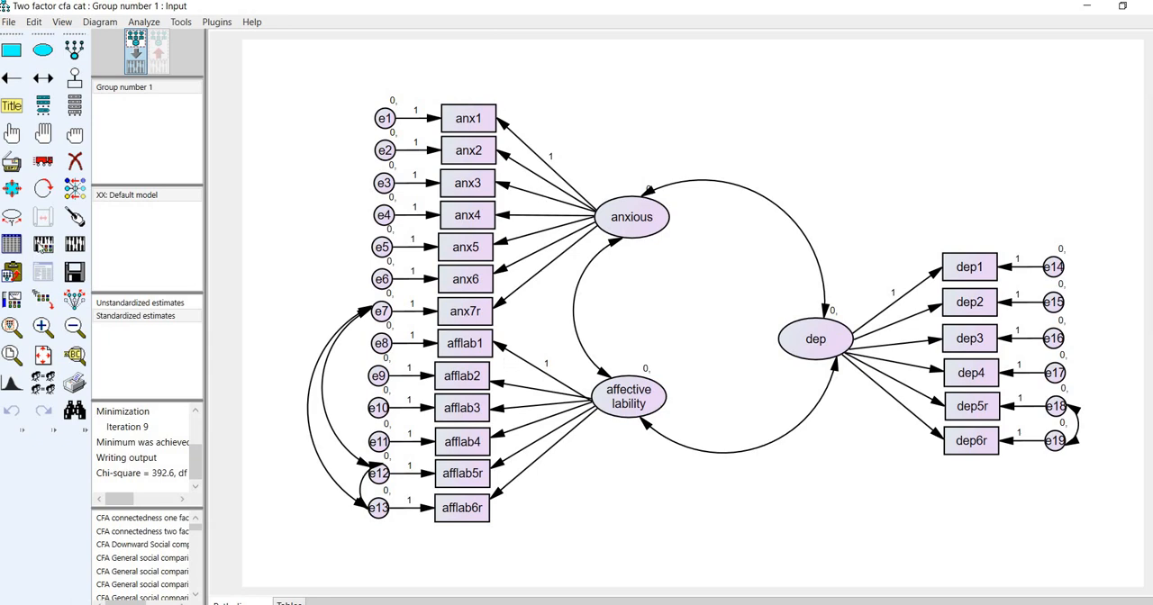
- Turn off Estimate means and intercepts and request modification indices in the analysis properties
key(ctrl+a)
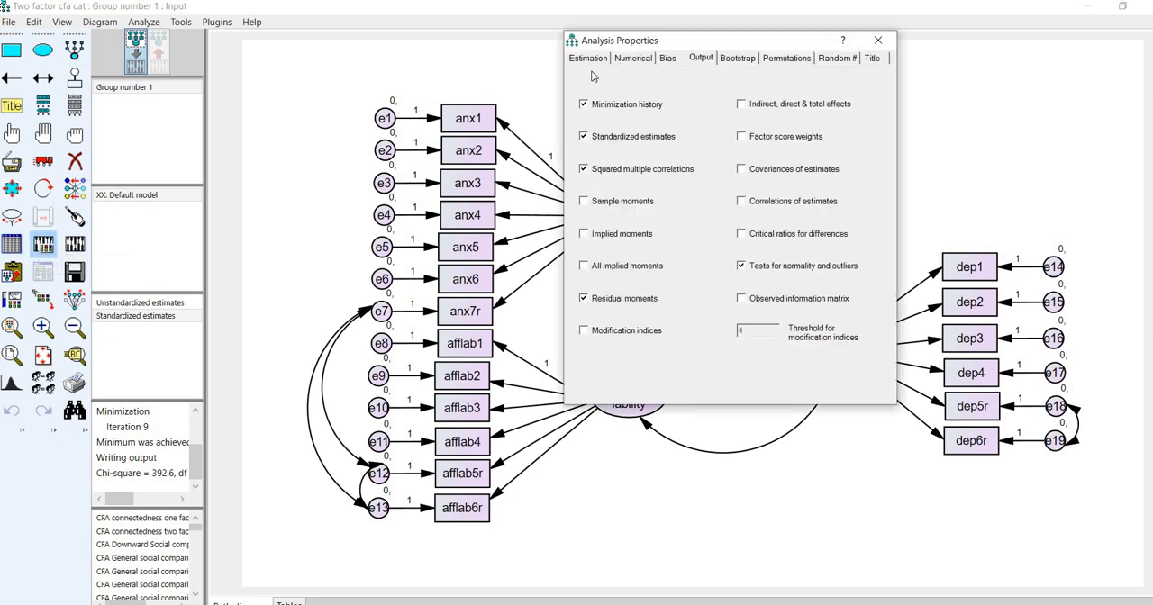
click(588, 59)
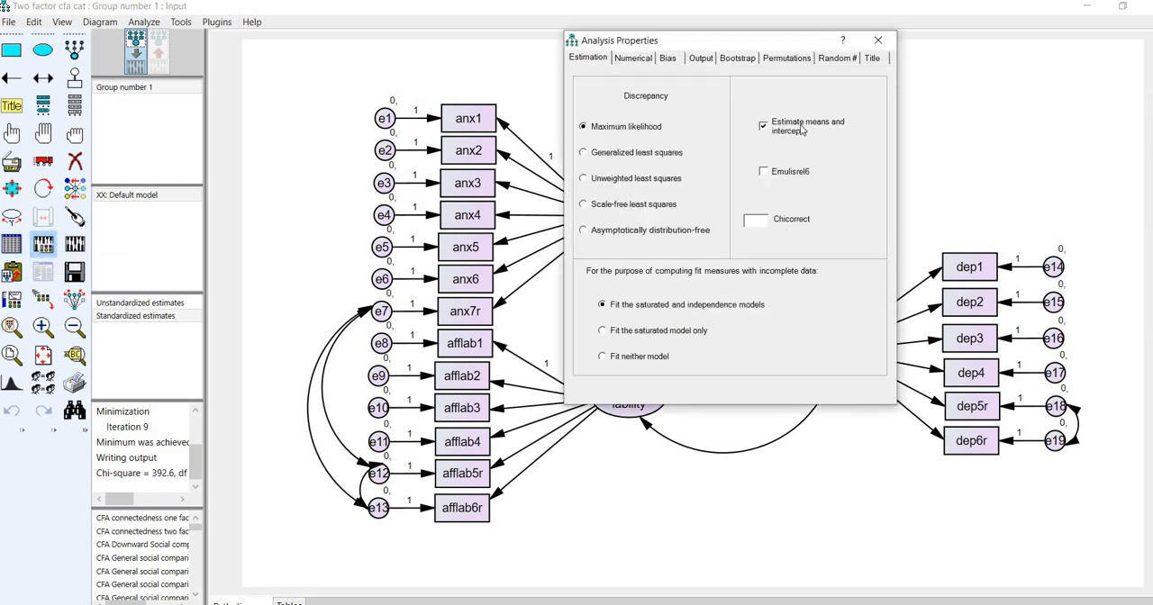
click(821, 130)
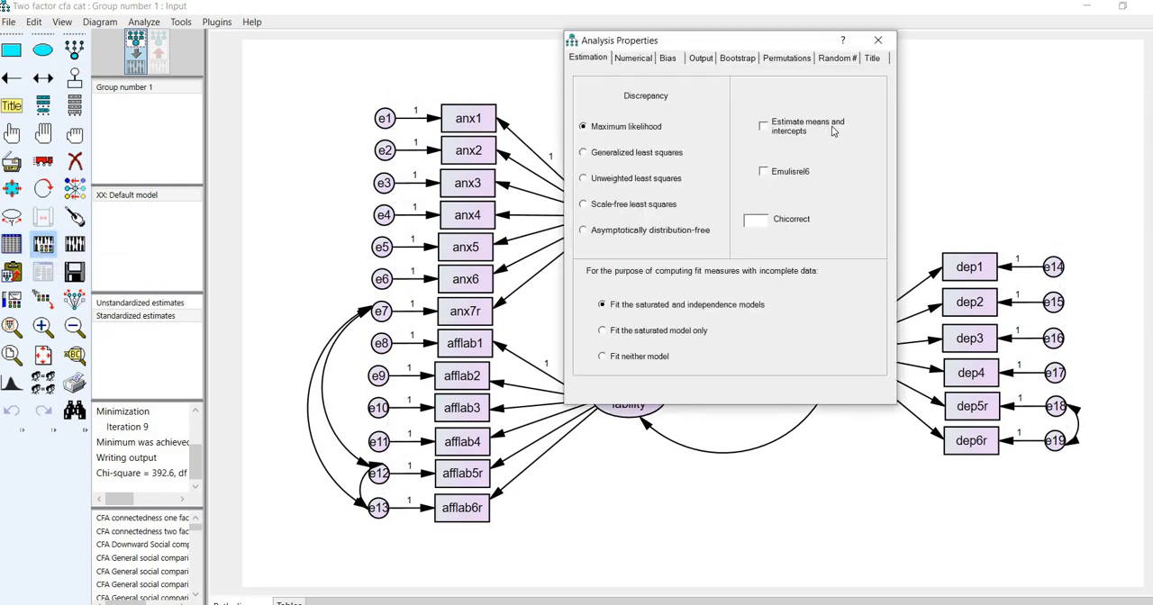
click(700, 59)
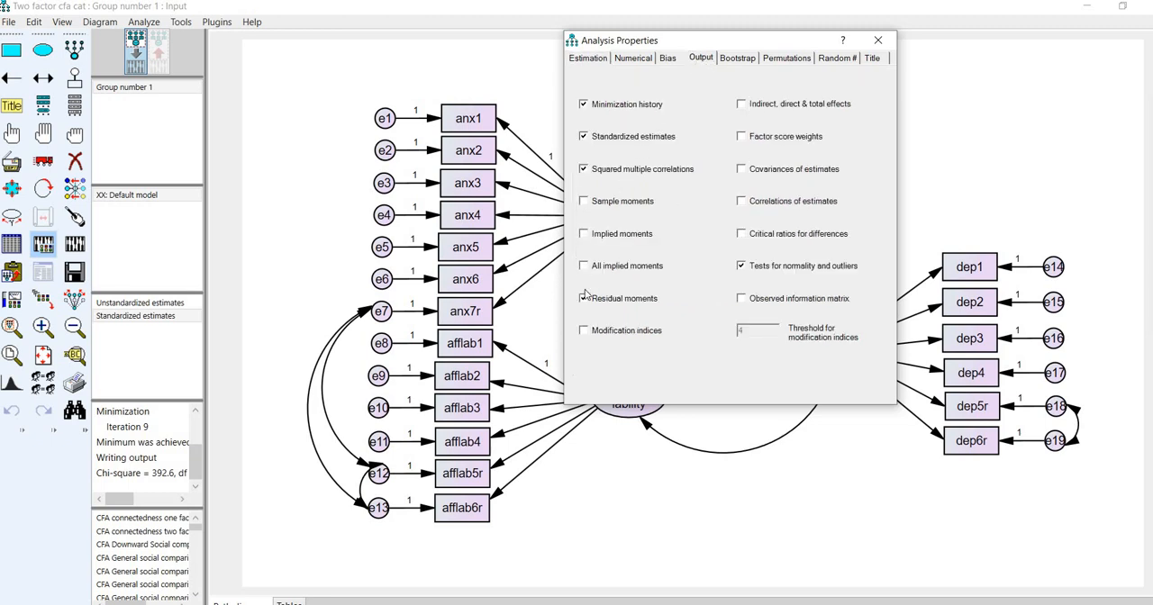
click(598, 333)
click(881, 40)
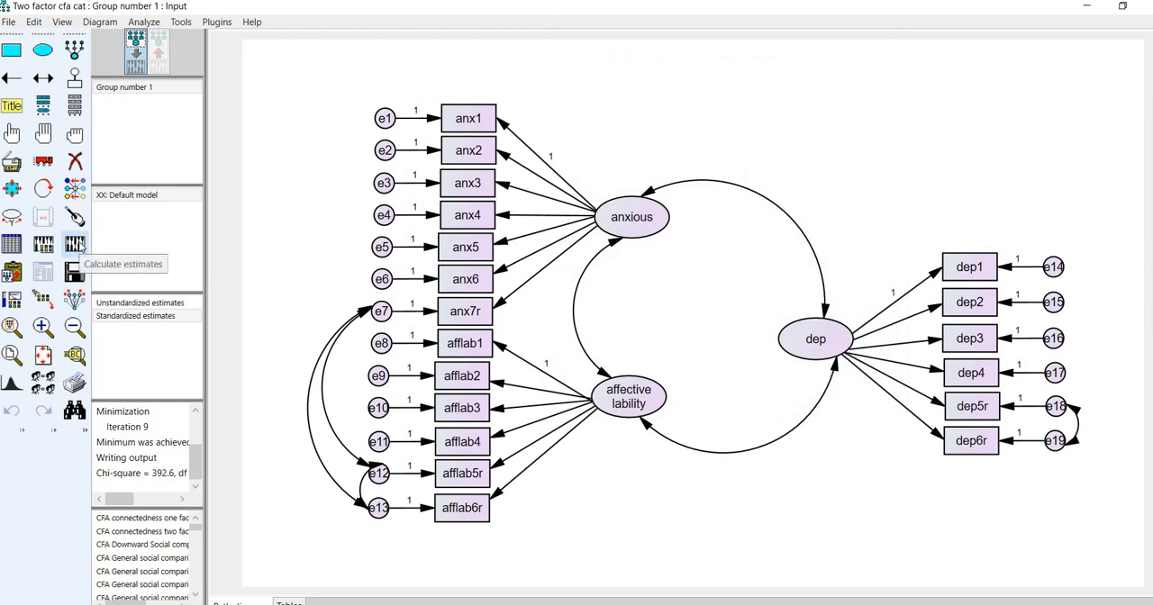
- Calculate the estimates with the new data file and examine the skew column in the assessment of normality
click(75, 244)
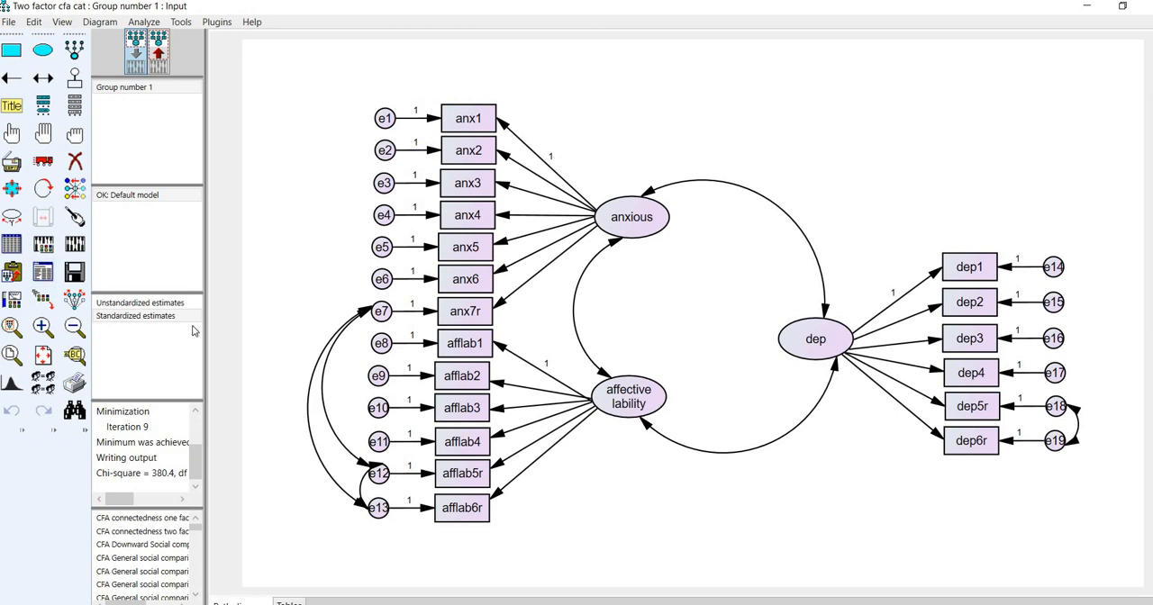
click(42, 273)
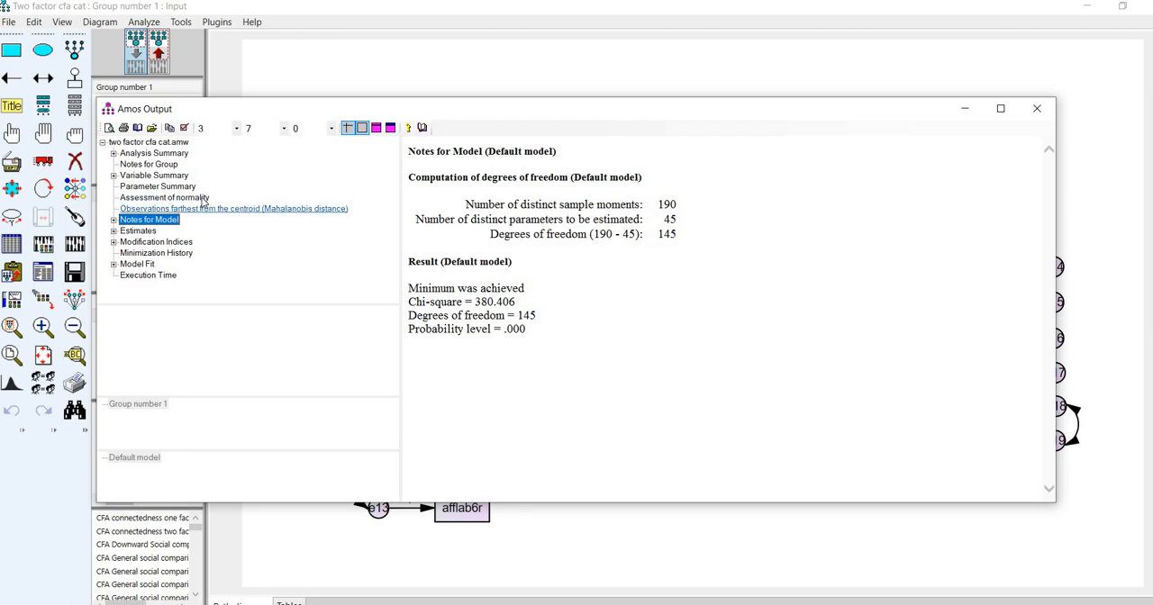
click(203, 202)
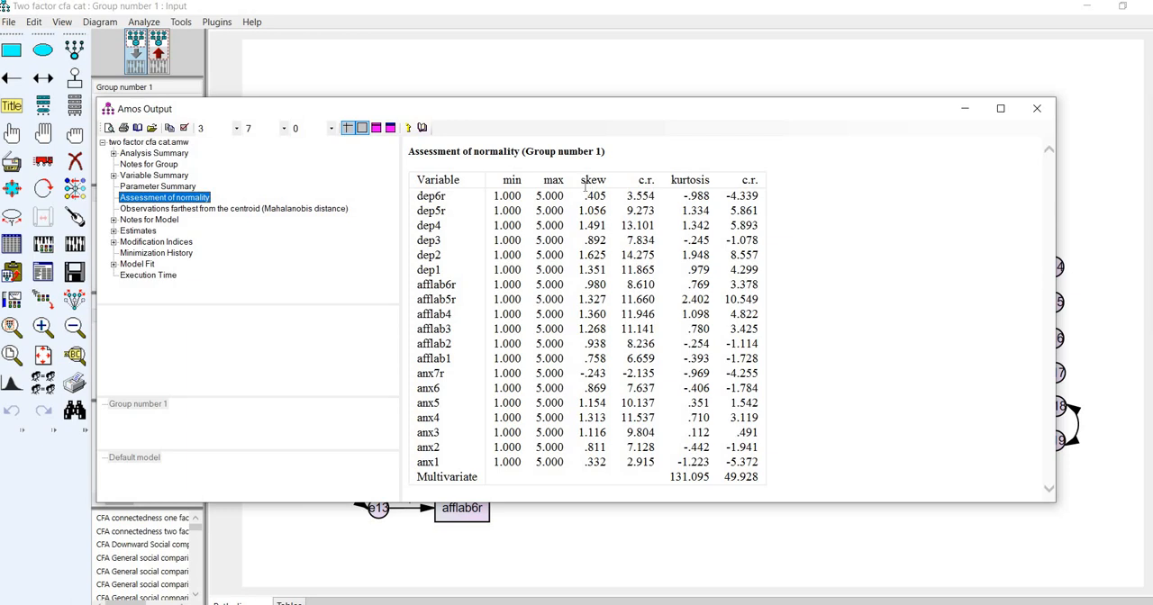
drag(599, 179, 583, 179)
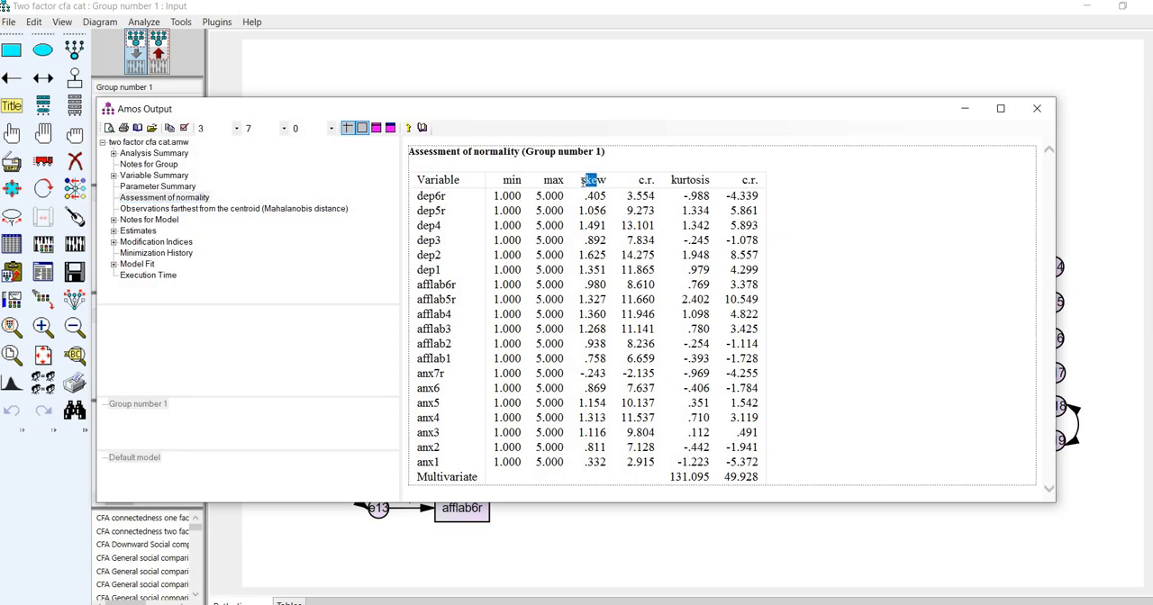
- Examine the kurtosis column and the multivariate kurtosis value in the assessment of normality
double_click(609, 179)
drag(671, 180, 710, 180)
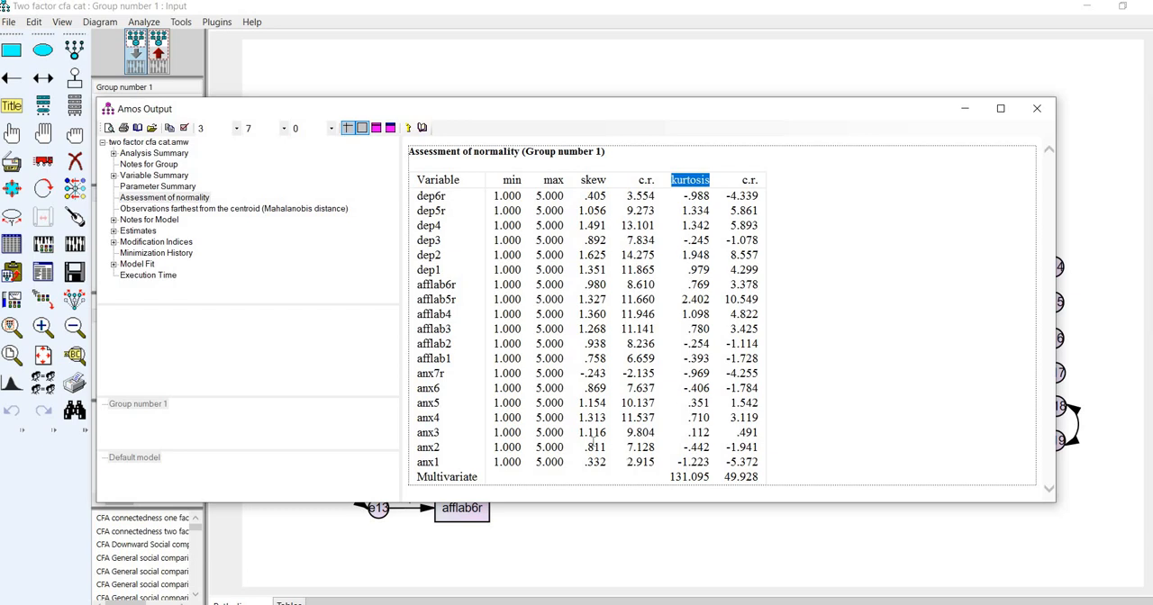
click(713, 476)
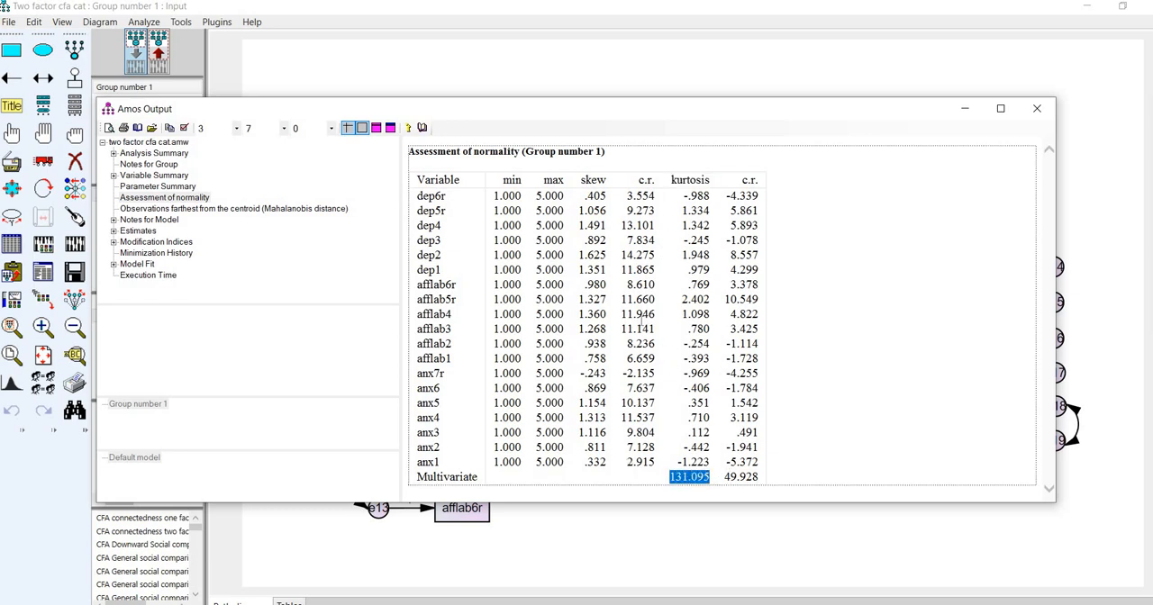
- Review the Mahalanobis distances of the observations farthest from the centroid, focusing on the two largest d-squared values
click(252, 211)
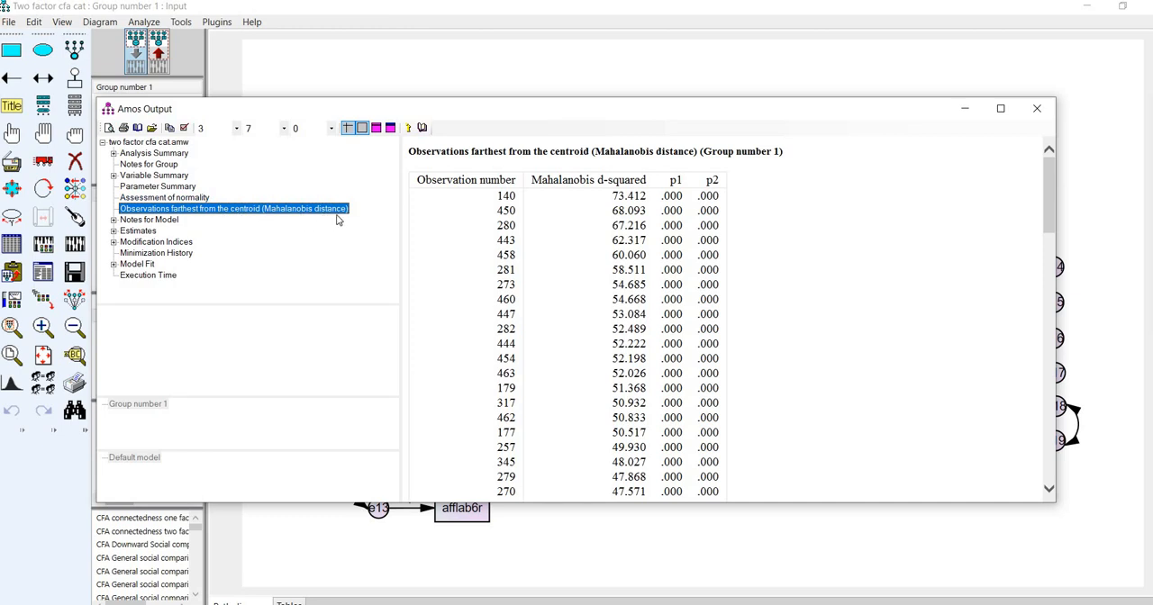
double_click(640, 197)
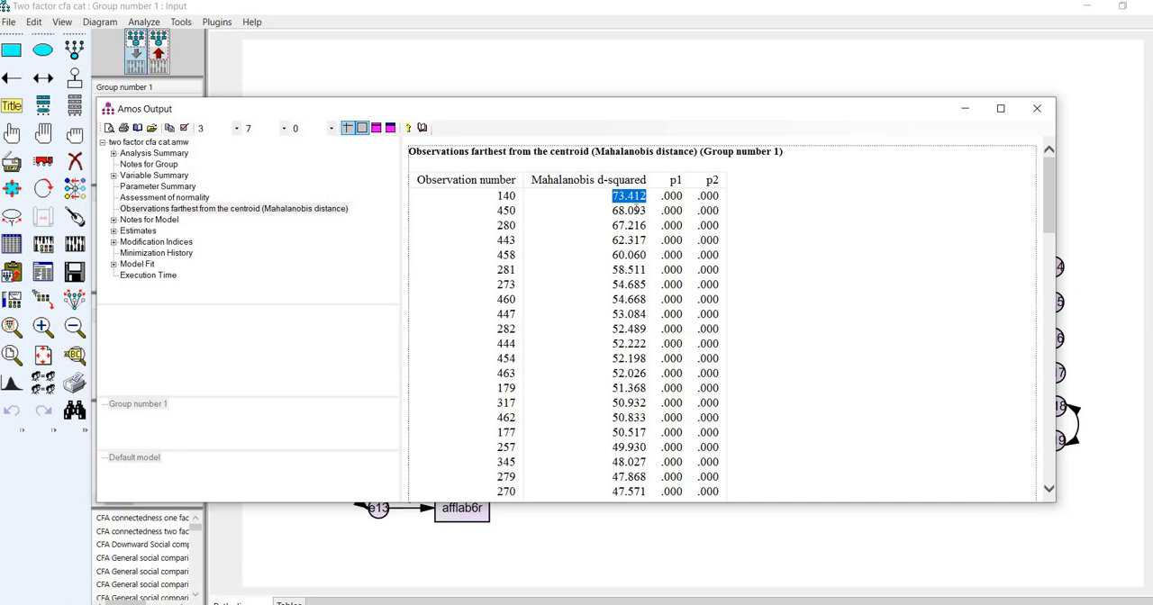
double_click(622, 212)
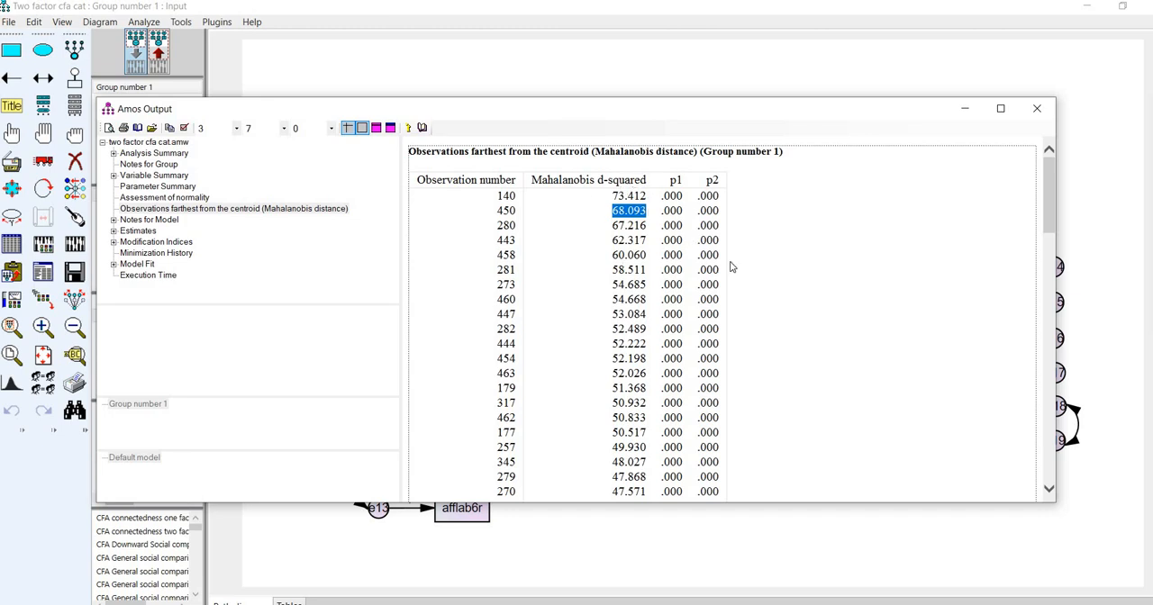
- Review the residual covariances and standardized residual covariances matrices under the estimates
click(194, 230)
click(134, 231)
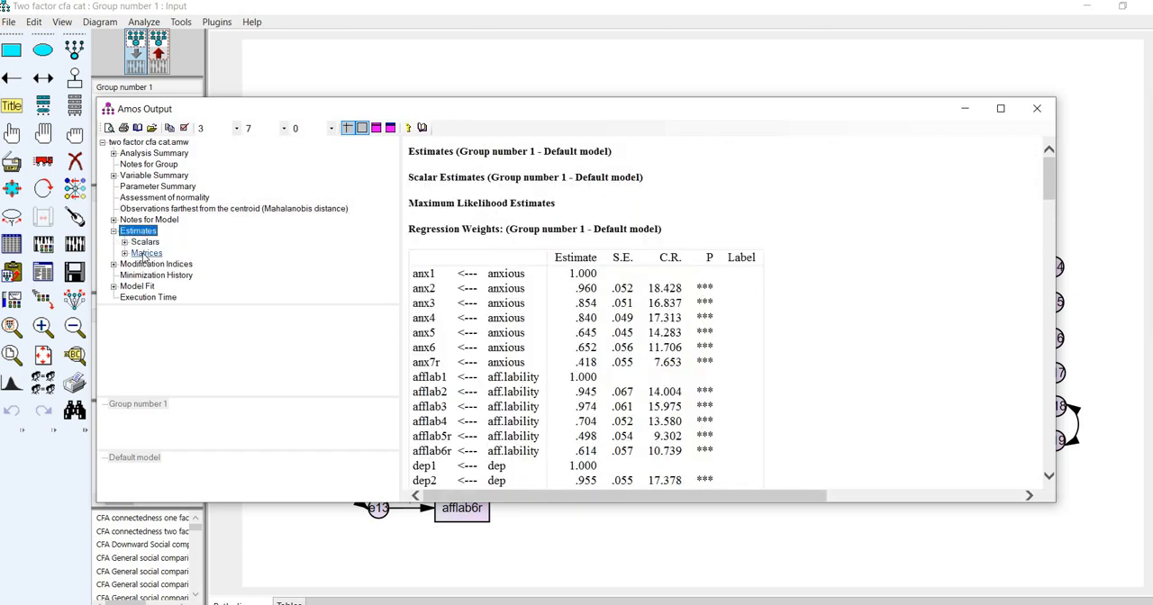
click(144, 254)
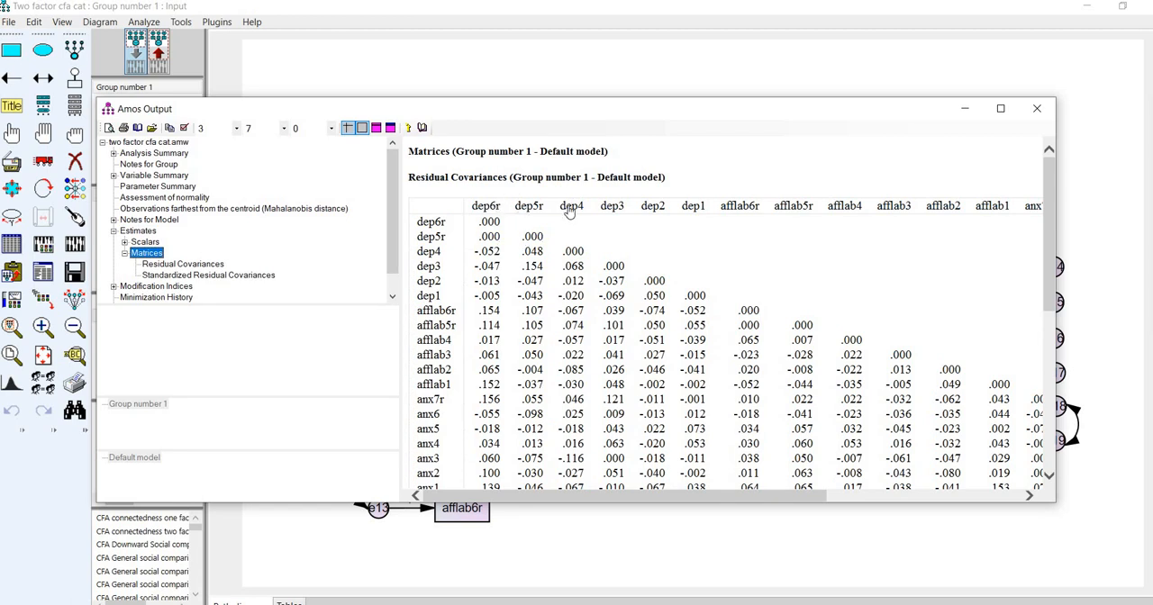
scroll(571, 206, down, 7)
scroll(518, 185, down, 1)
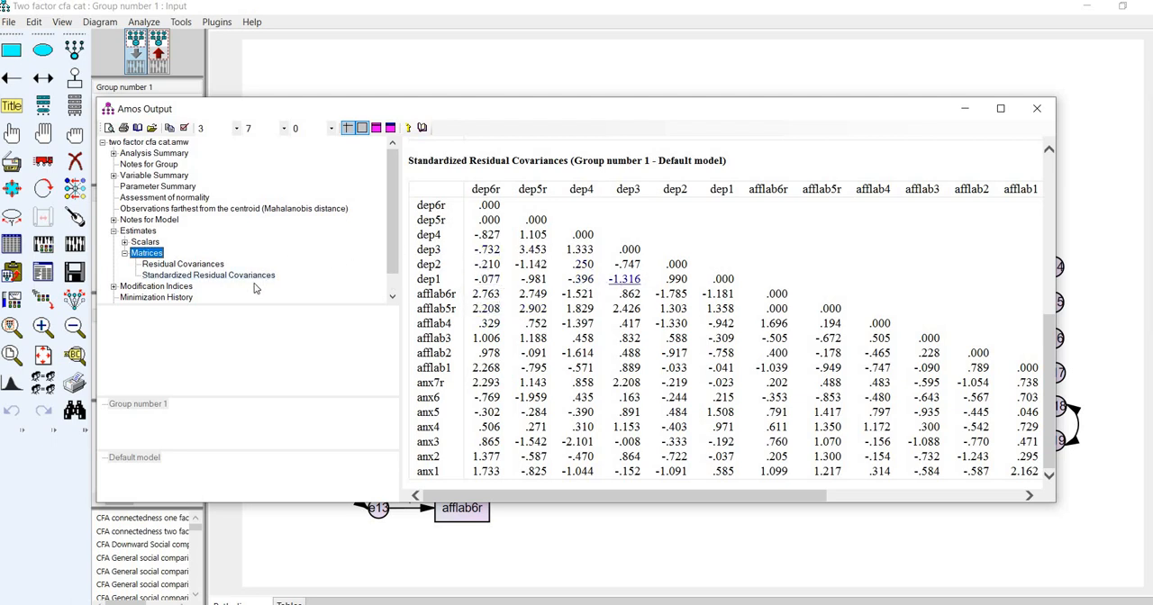
- View the modification indices for covariances and examine the M.I. column and the e19 with dep entry
scroll(192, 270, down, 1)
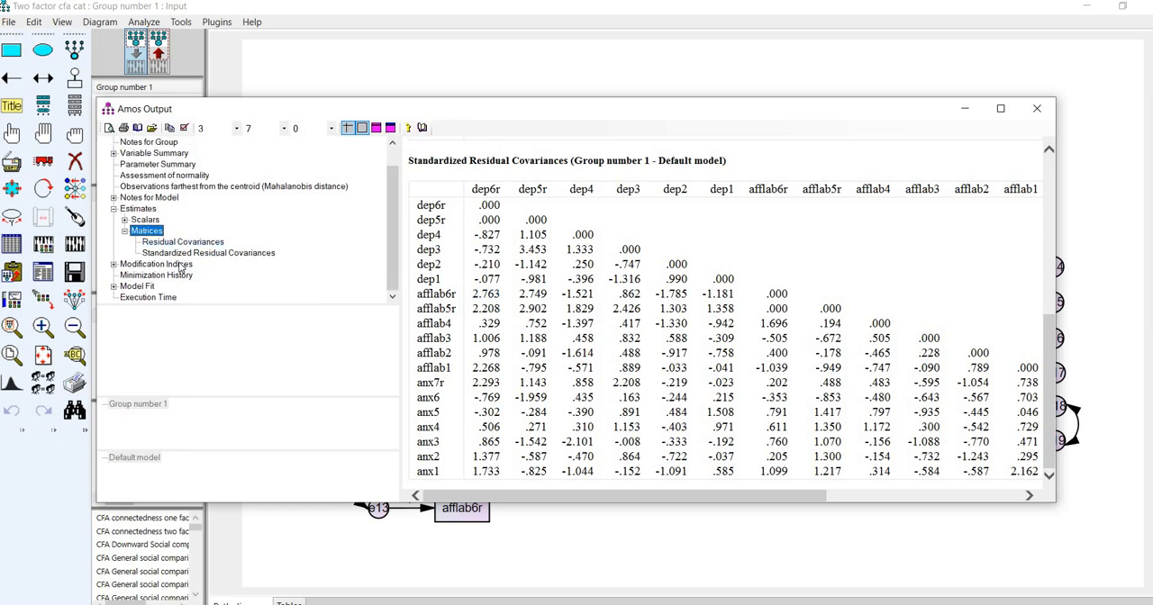
click(176, 264)
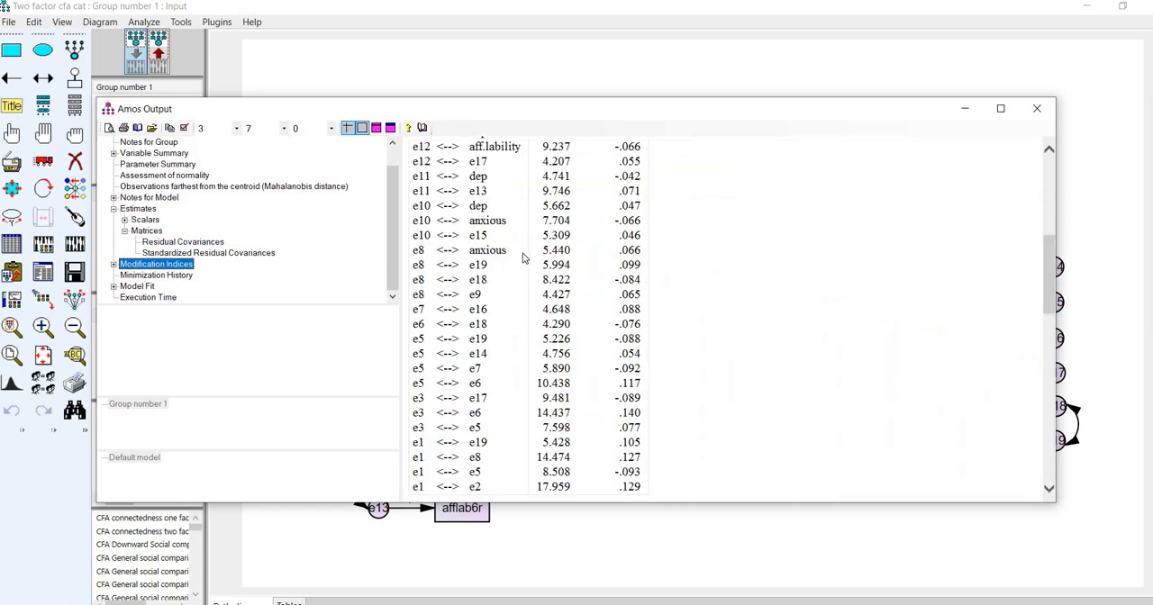
scroll(523, 258, up, 8)
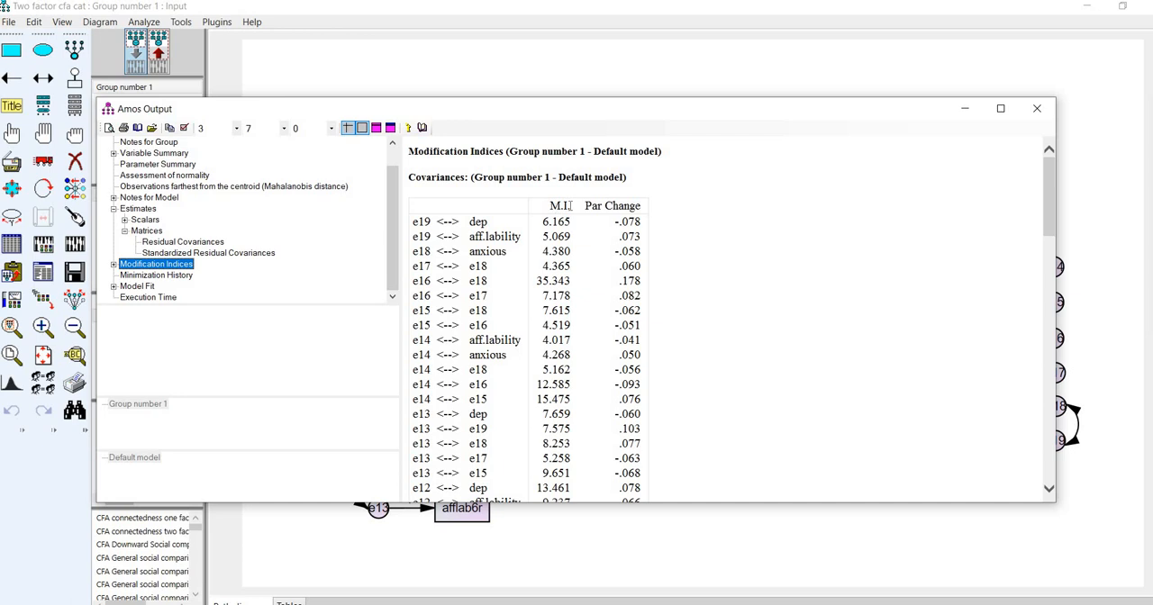
drag(569, 205, 549, 206)
scroll(554, 270, down, 1)
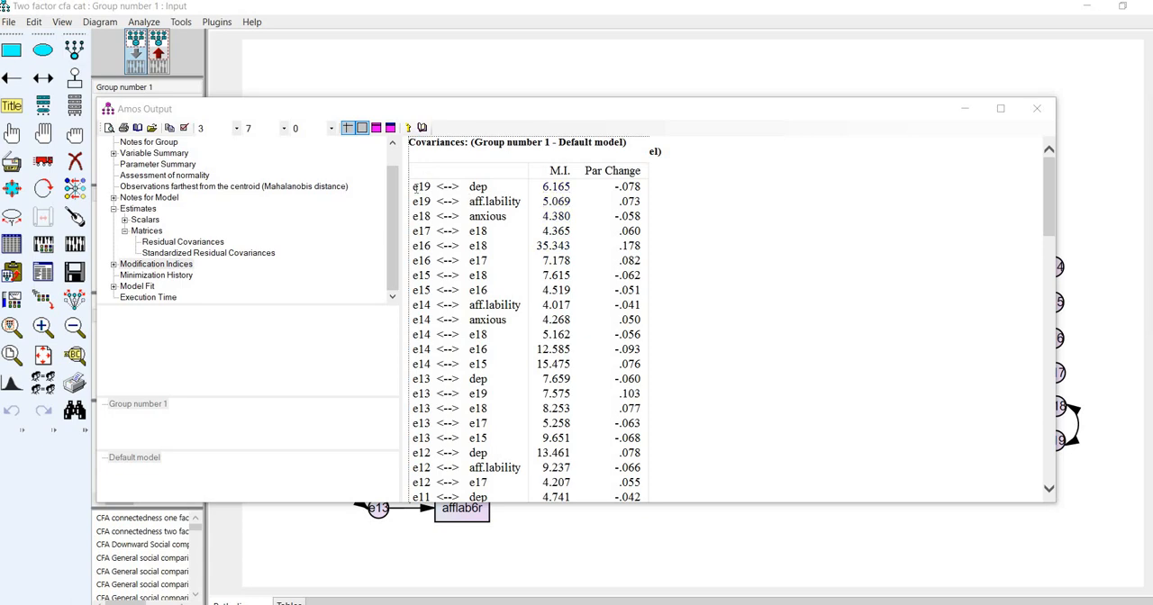
drag(415, 186, 491, 190)
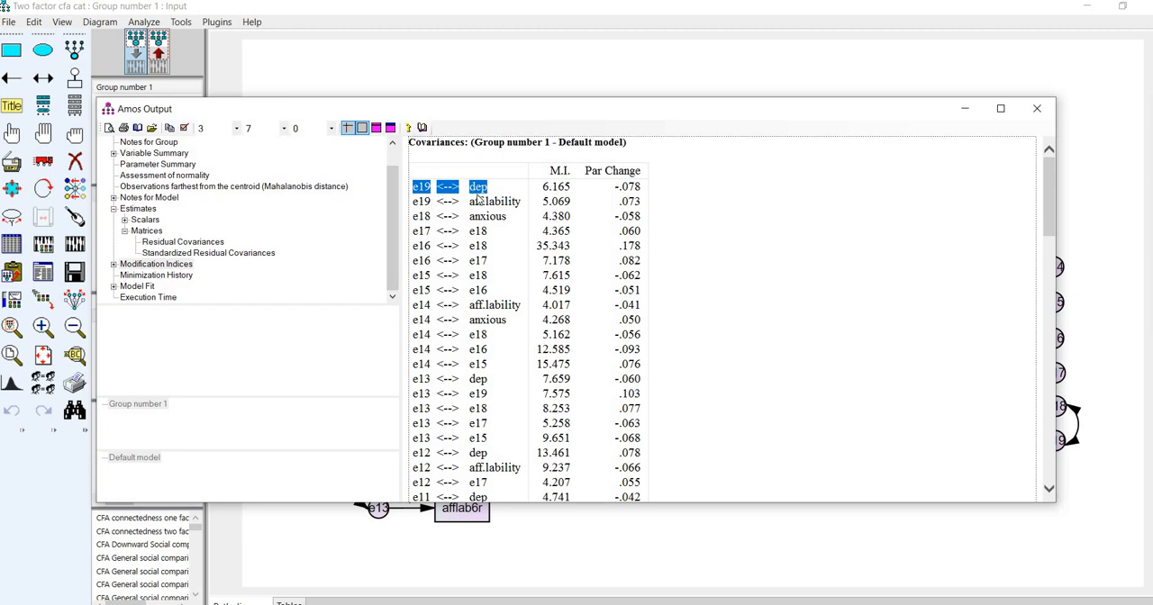
click(426, 196)
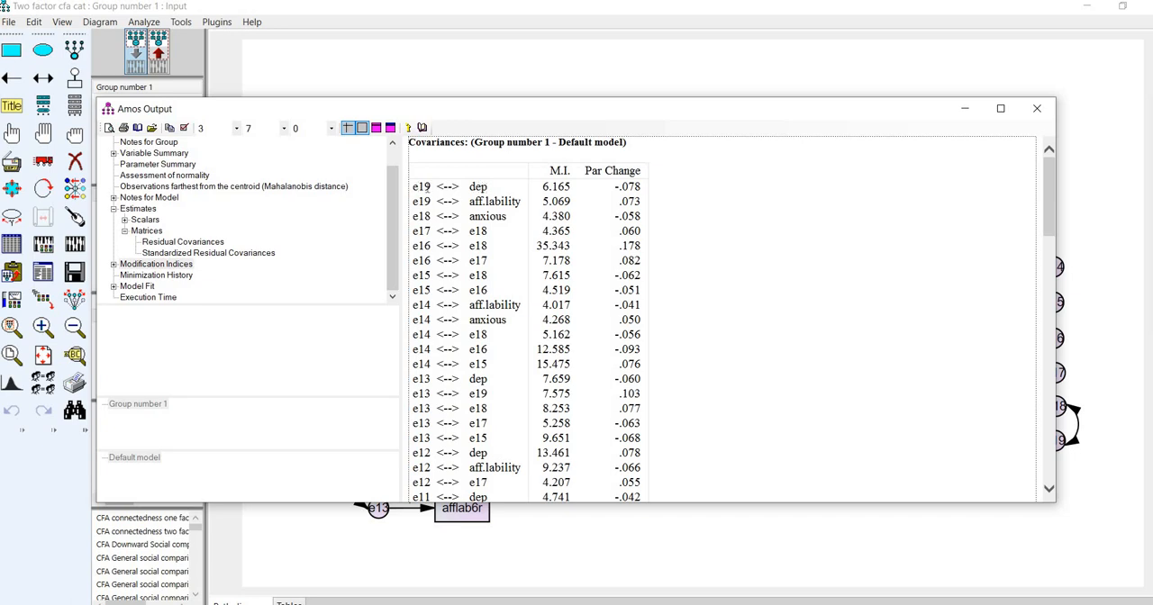
double_click(486, 190)
click(716, 233)
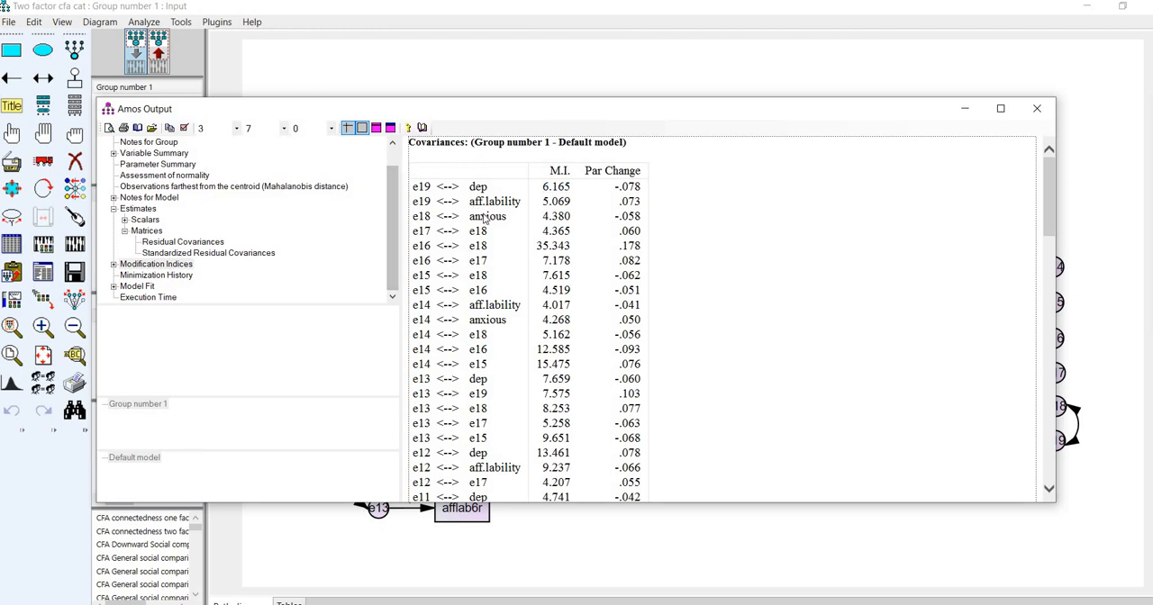
- Scan through the full list of covariance modification indices and return to its beginning
scroll(487, 217, up, 1)
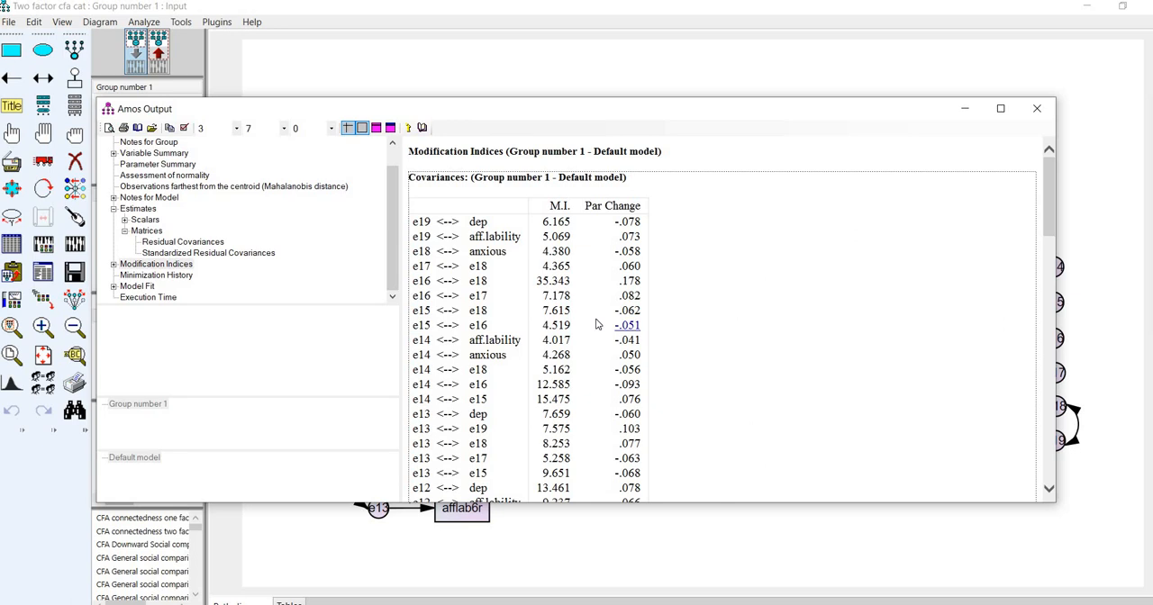
scroll(597, 323, down, 5)
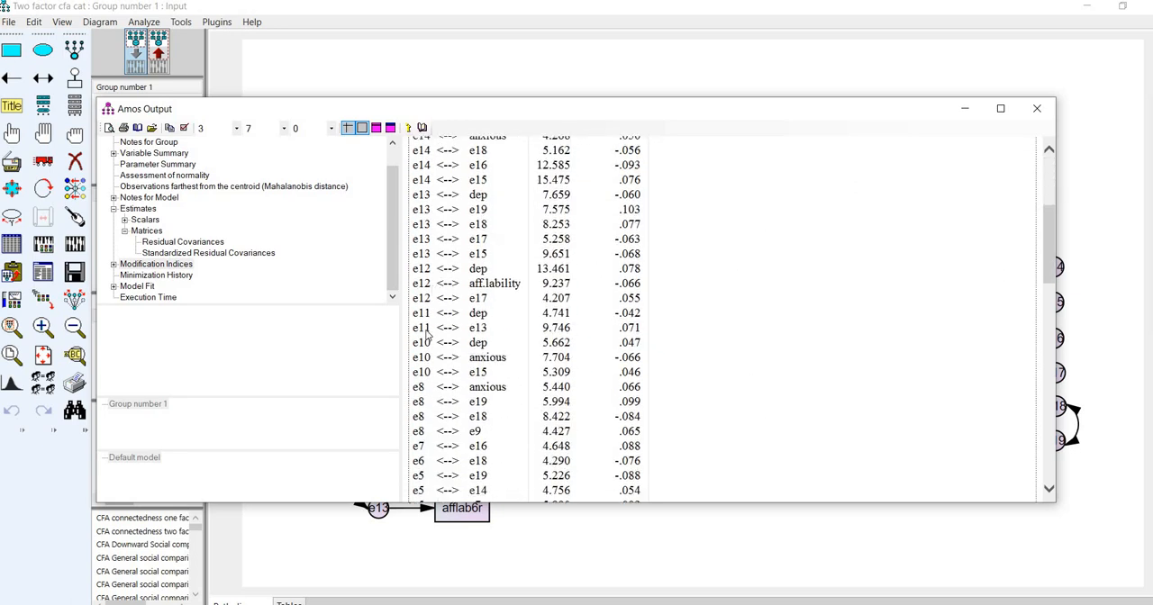
scroll(464, 315, down, 5)
scroll(463, 315, up, 2)
scroll(464, 315, up, 8)
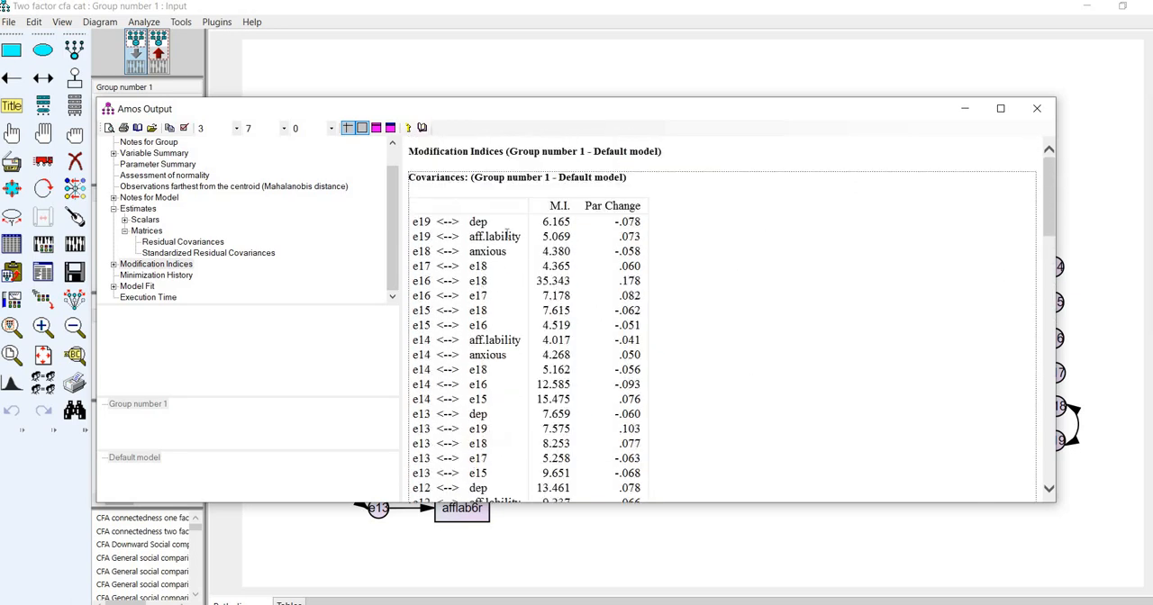